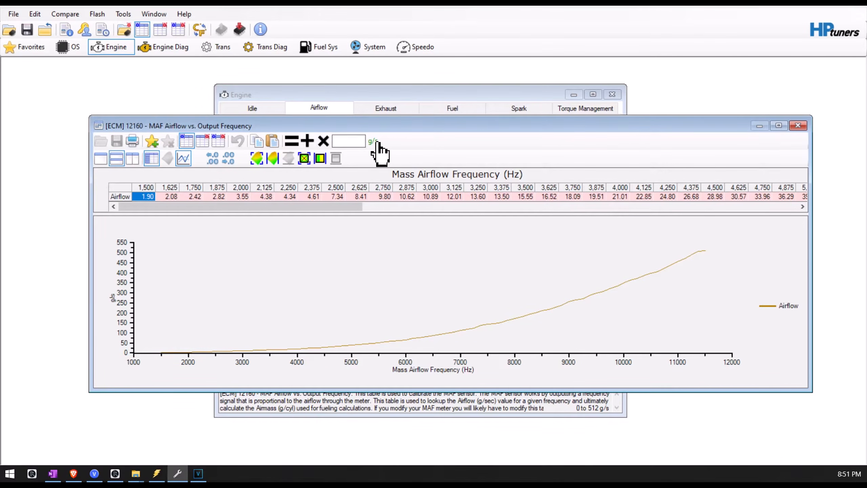
# Step: Examine the Power Enrichment Base AFR vs. ECT values from 86 to 284 °F and close the table
pyautogui.click(121, 196)
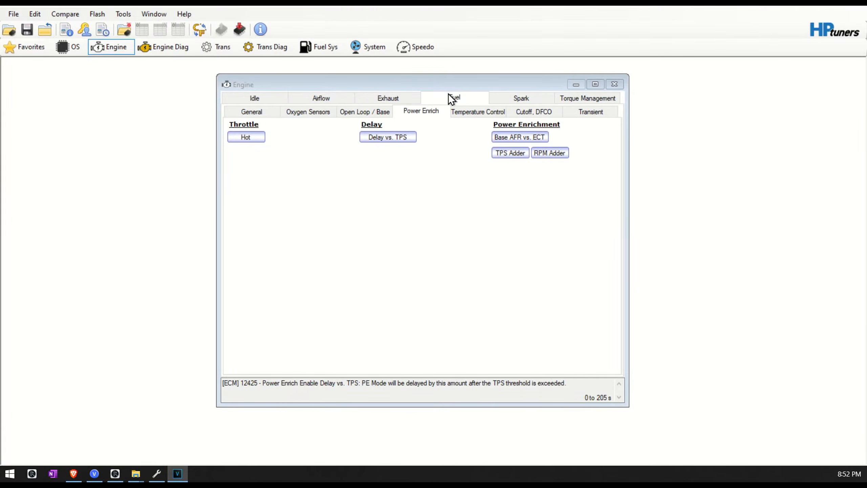
pyautogui.click(429, 113)
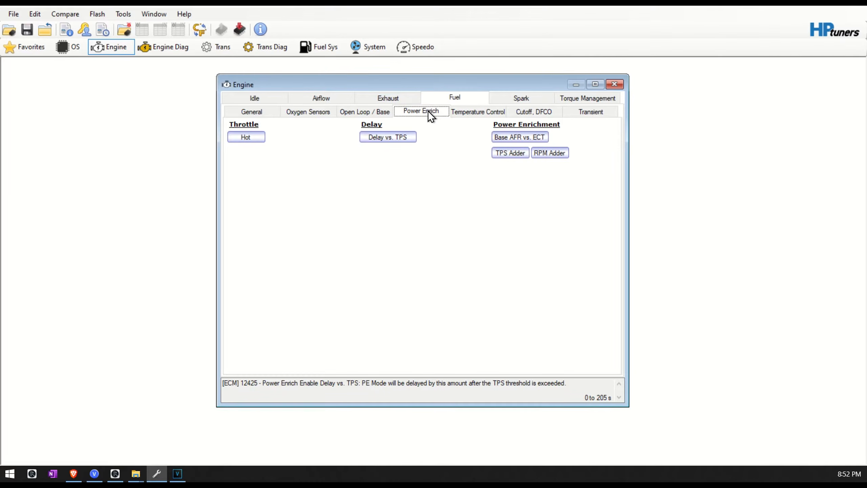
pyautogui.click(534, 138)
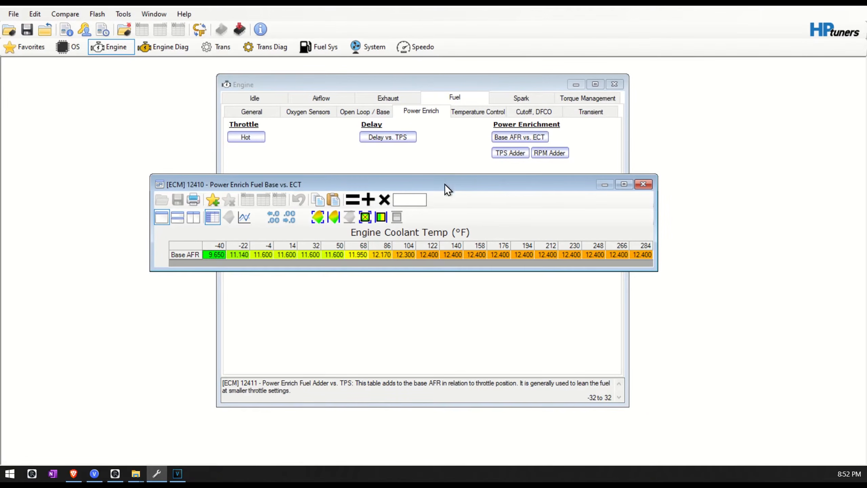
pyautogui.moveTo(393, 253); pyautogui.dragTo(609, 258)
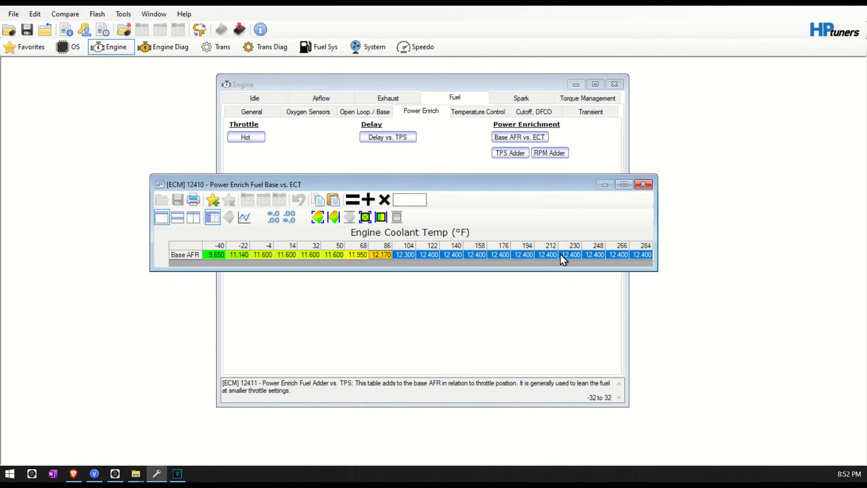
pyautogui.click(403, 254)
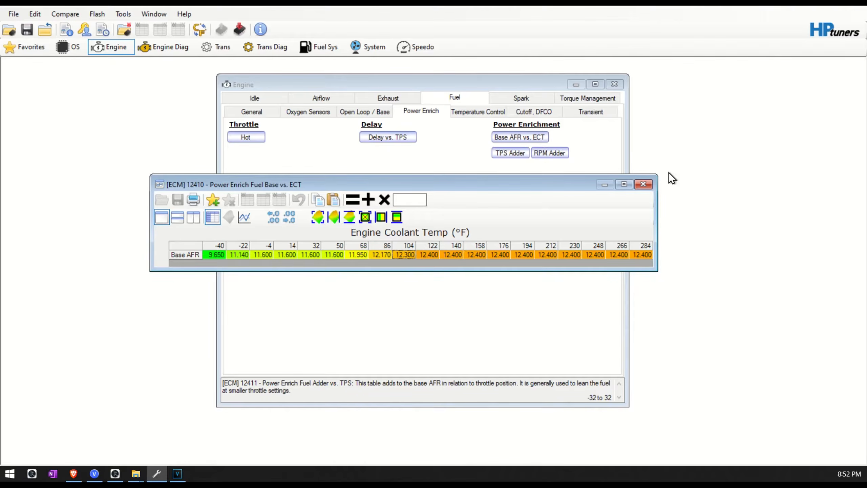
pyautogui.click(644, 185)
# Step: Examine the base air-fuel ratios in the Open Loop AFR vs. Coolant Temp table
pyautogui.click(363, 113)
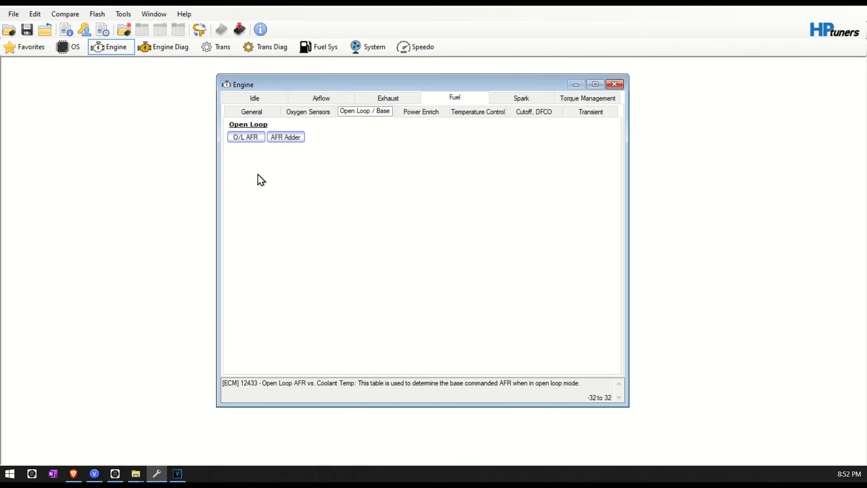
pyautogui.click(253, 141)
pyautogui.moveTo(344, 329); pyautogui.dragTo(595, 321)
pyautogui.click(607, 259)
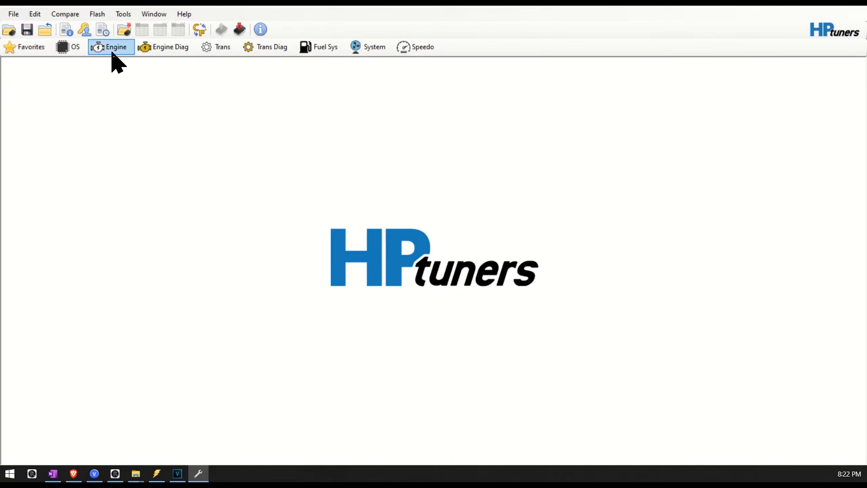
# Step: Open the engine's fuel parameters
pyautogui.click(111, 51)
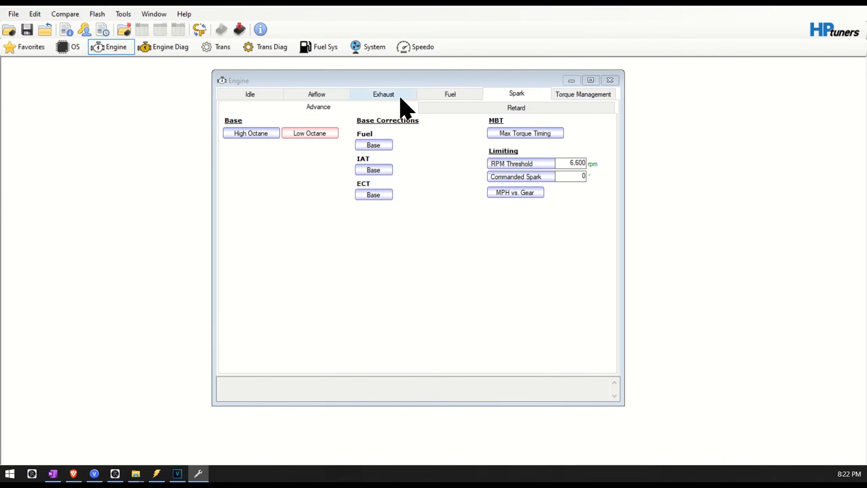
pyautogui.click(446, 96)
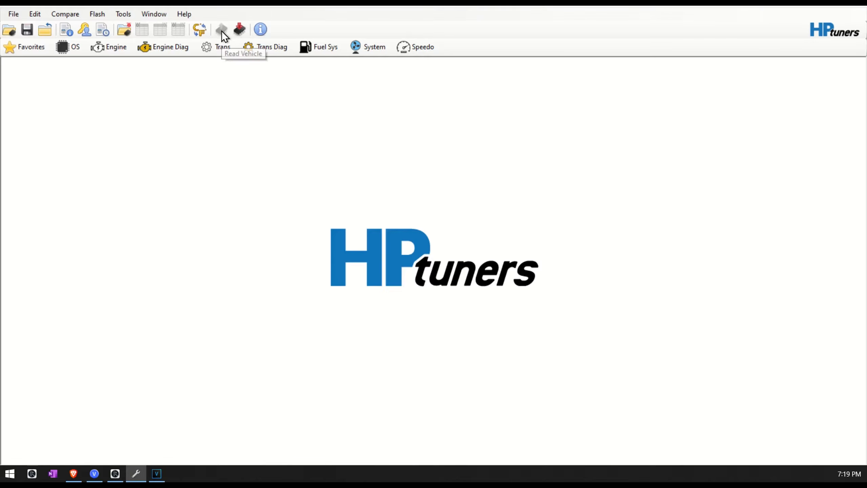
# Step: Save the current tune file under its existing name
pyautogui.click(13, 15)
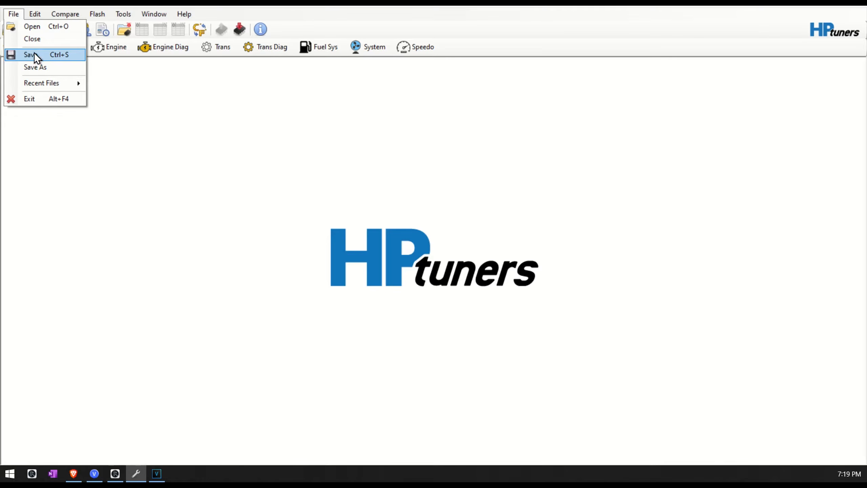
pyautogui.click(34, 54)
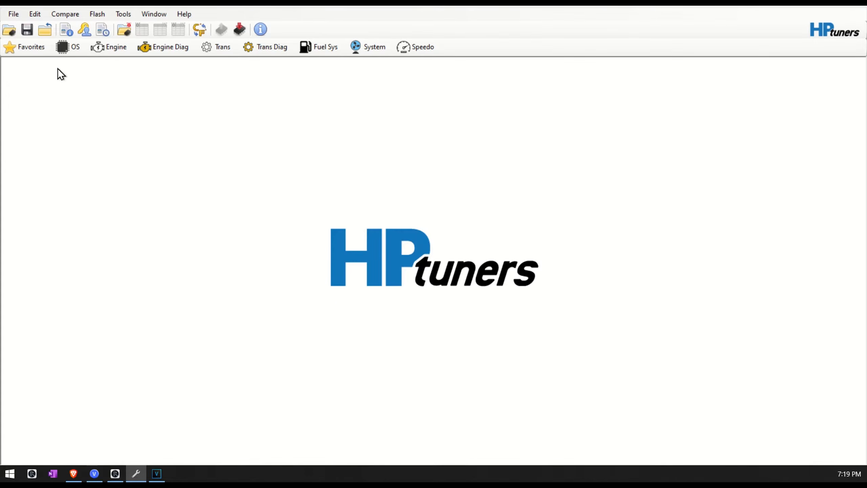
pyautogui.click(13, 14)
pyautogui.click(33, 68)
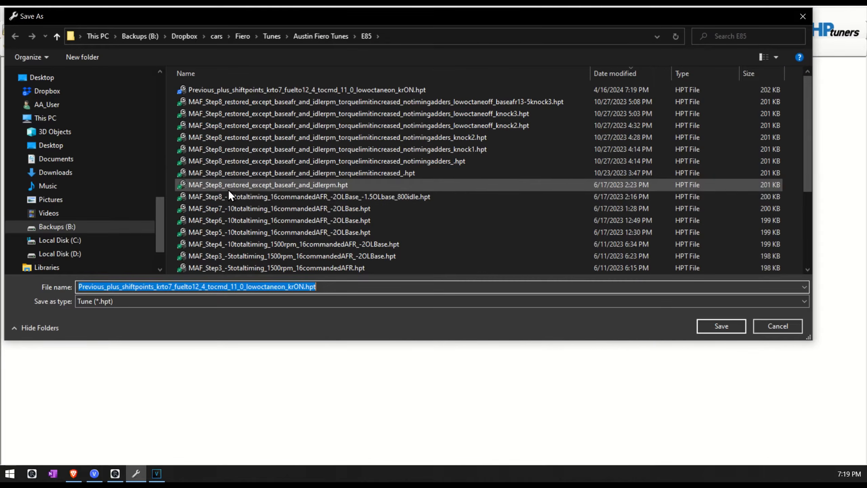
pyautogui.click(778, 327)
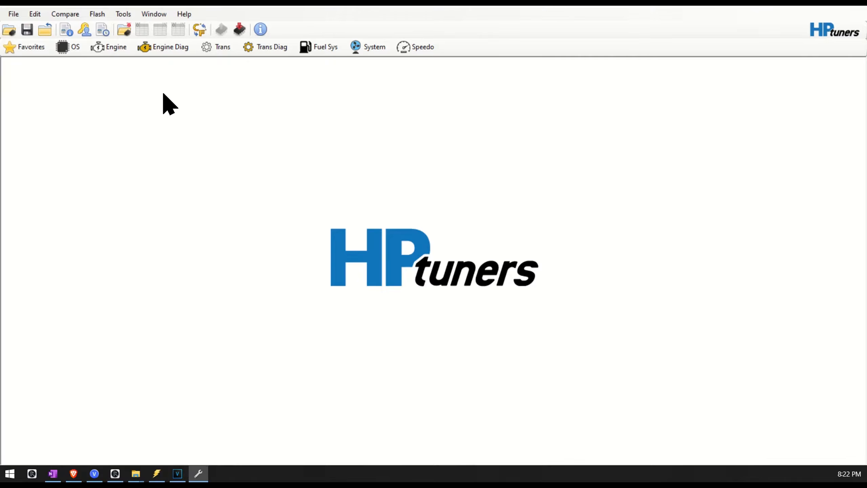
# Step: Change the In Gear cutoff RPM in the engine's Fuel Cutoff RPM (In Gear) table
pyautogui.click(110, 48)
pyautogui.click(443, 97)
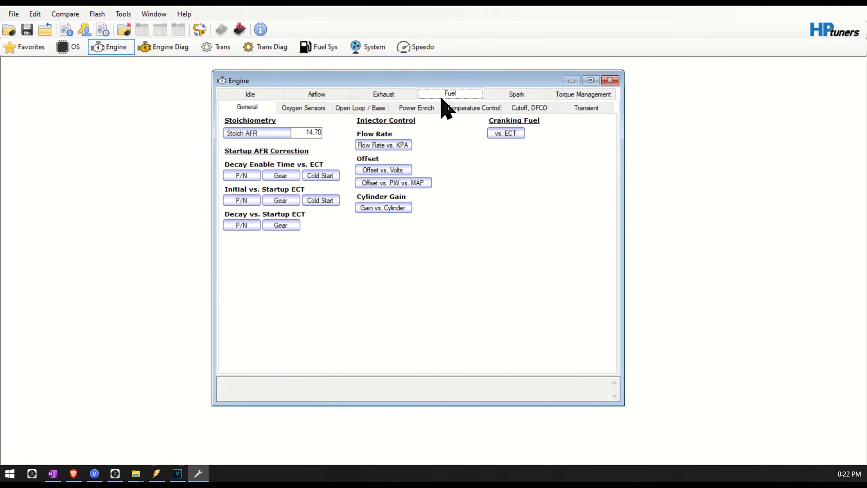
pyautogui.click(528, 109)
pyautogui.click(243, 145)
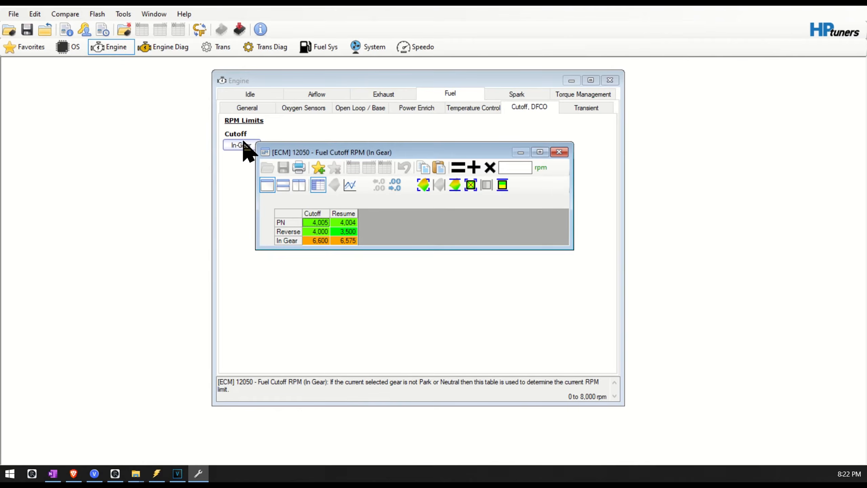
pyautogui.hotkey('alt', 'Tab')
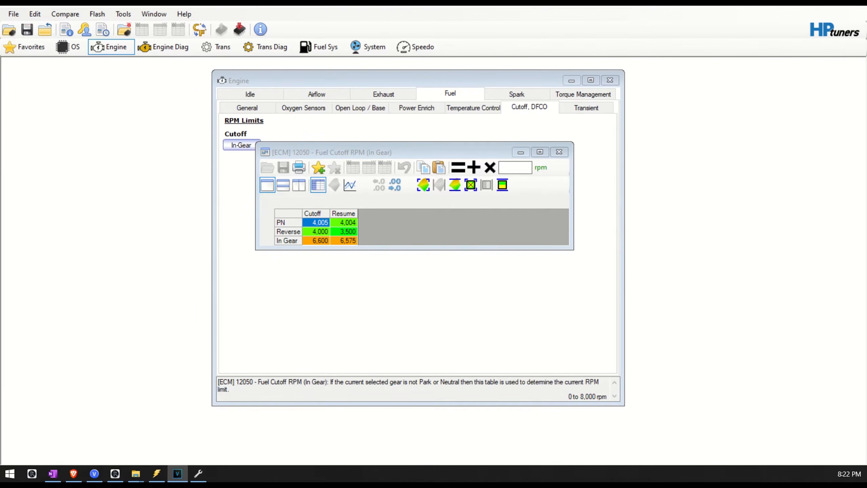
pyautogui.click(317, 240)
pyautogui.moveTo(317, 238); pyautogui.dragTo(330, 241)
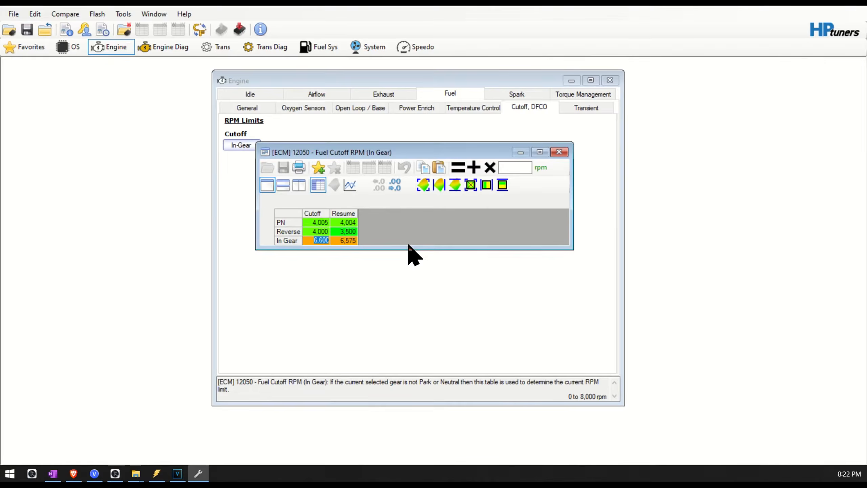
pyautogui.press('Return')
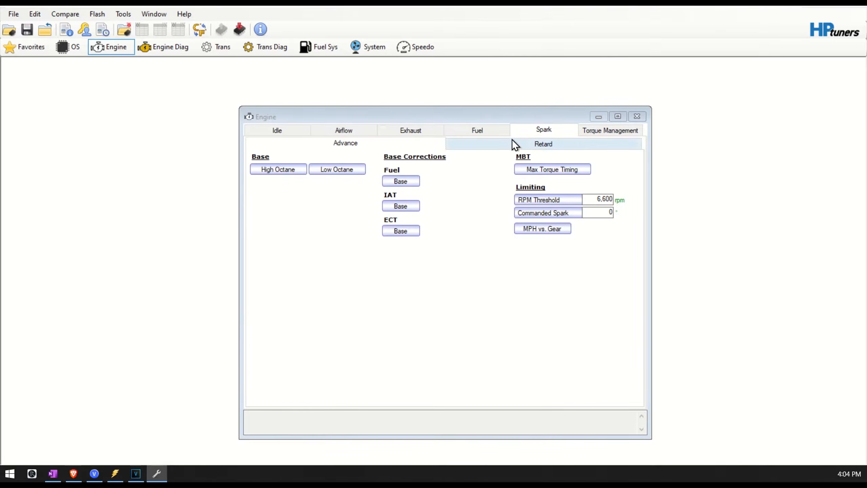
# Step: Set the RPM Threshold for spark limiting to 7000 rpm
pyautogui.click(523, 131)
pyautogui.click(385, 144)
pyautogui.moveTo(592, 200); pyautogui.dragTo(627, 201)
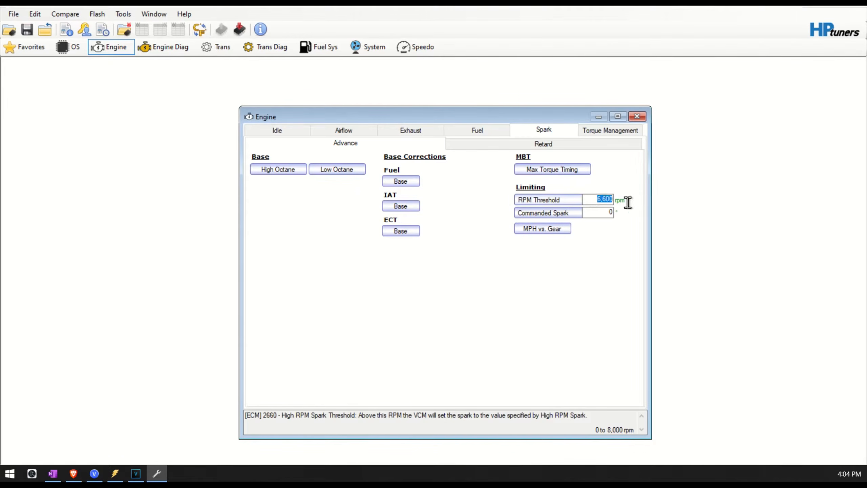
pyautogui.write('7000')
# Step: Replace the spark limiting RPM Threshold with a lower value and close the Engine window
pyautogui.doubleClick(606, 198)
pyautogui.write('650')
pyautogui.click(604, 212)
pyautogui.press('Tab')
pyautogui.click(637, 117)
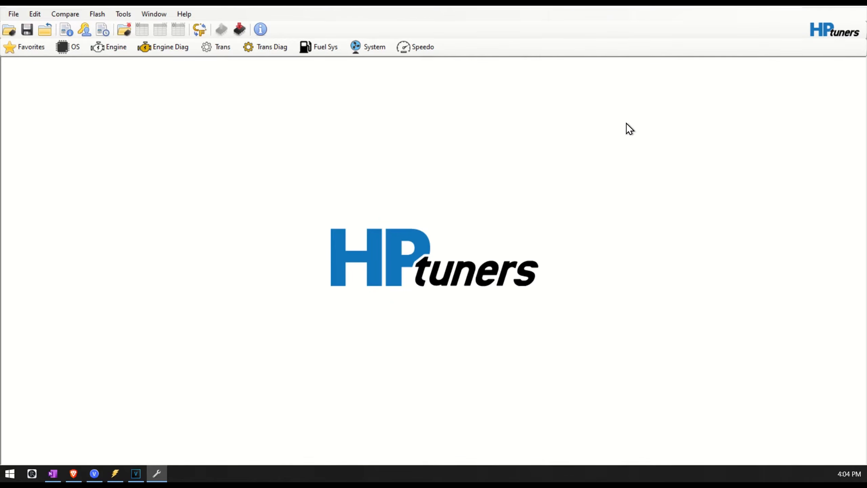
pyautogui.click(855, 6)
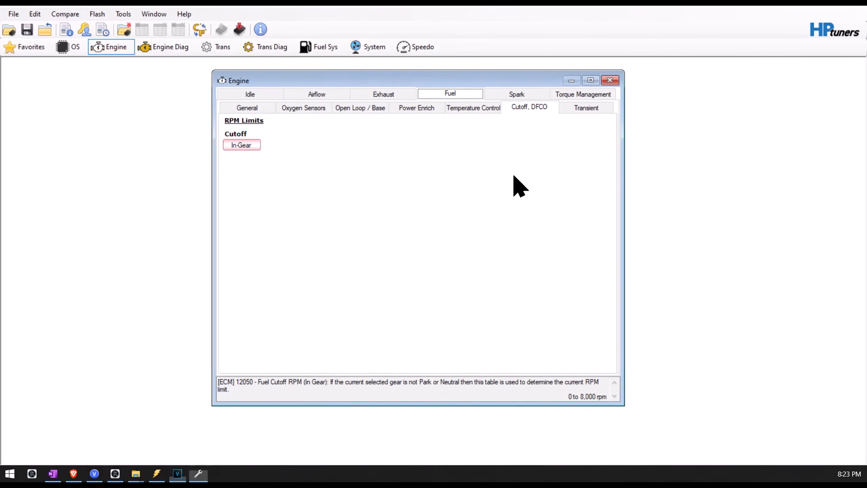
# Step: Check the catalyst protection Enable ECT setting in the fuel temperature control parameters
pyautogui.click(475, 109)
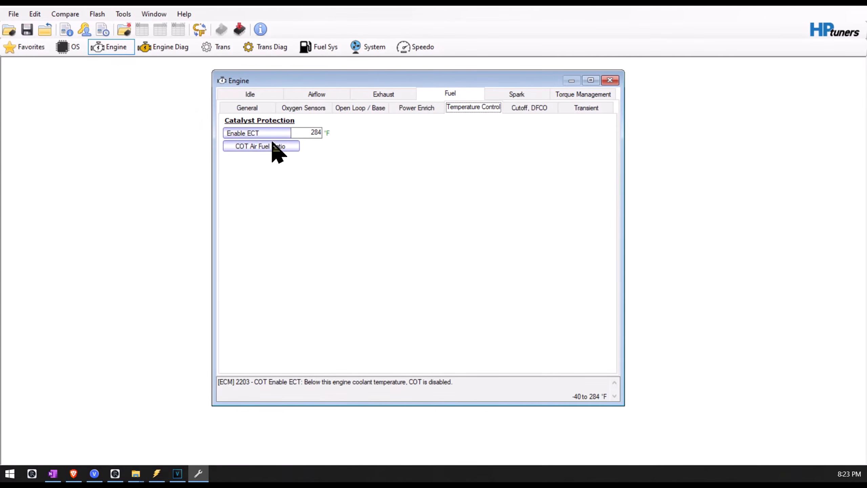
pyautogui.click(308, 132)
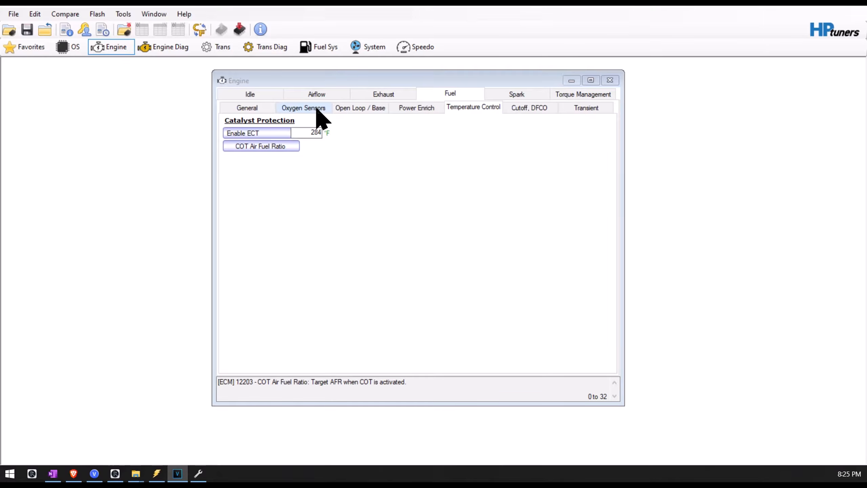
# Step: Set the closed loop enable coolant temperature to 283 °F and open the closed loop Delay table
pyautogui.click(315, 109)
pyautogui.click(254, 173)
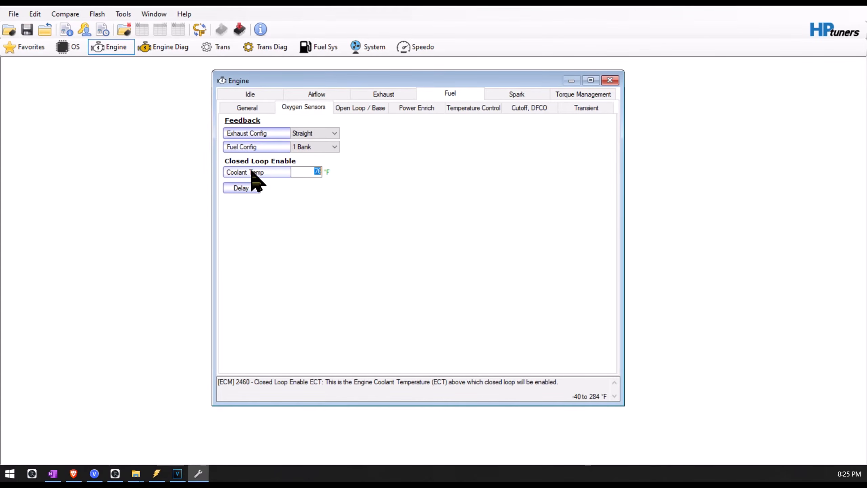
pyautogui.write('283')
pyautogui.click(238, 190)
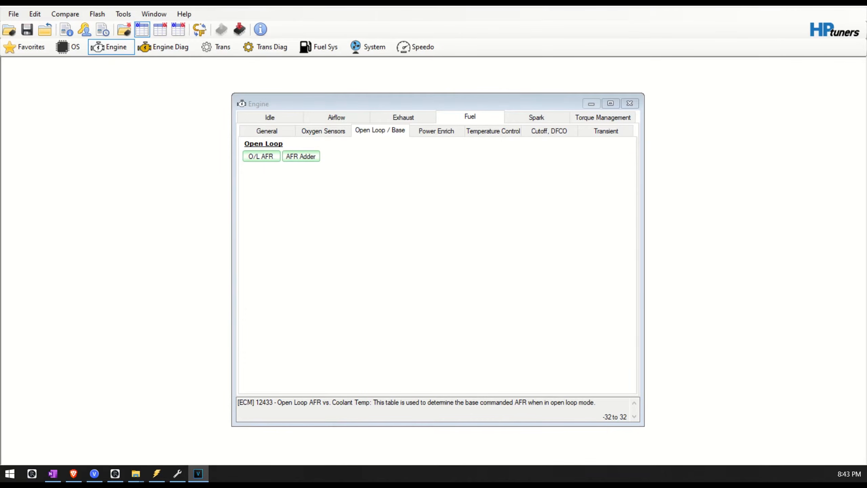
# Step: Set the Open Loop AFR vs. Coolant Temp values from 86 to 284 °F to 12.0
pyautogui.click(478, 117)
pyautogui.click(390, 132)
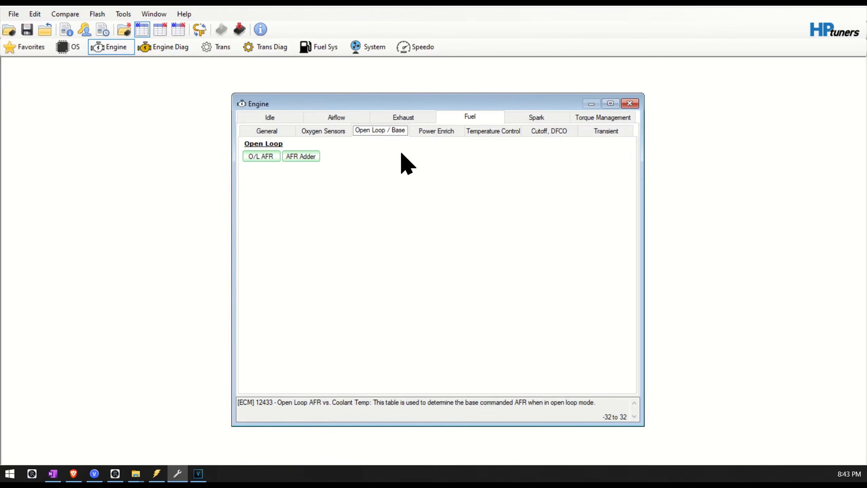
pyautogui.click(258, 160)
pyautogui.moveTo(372, 256); pyautogui.dragTo(539, 260)
pyautogui.click(441, 205)
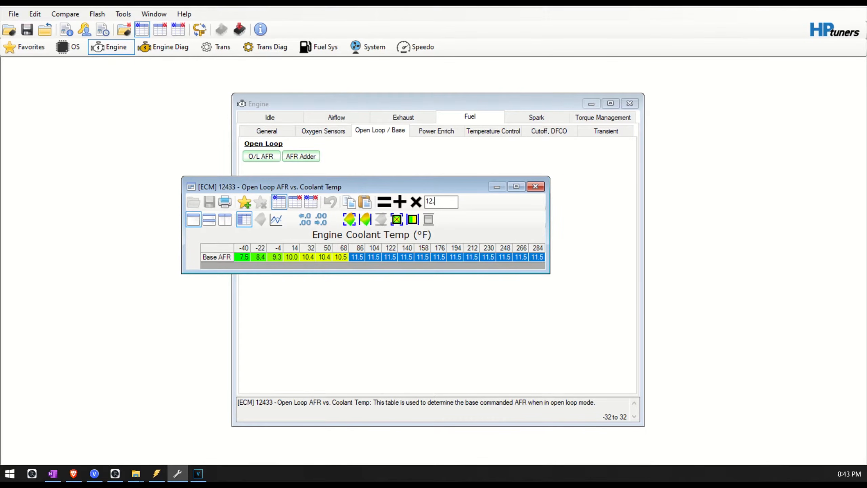
pyautogui.click(385, 204)
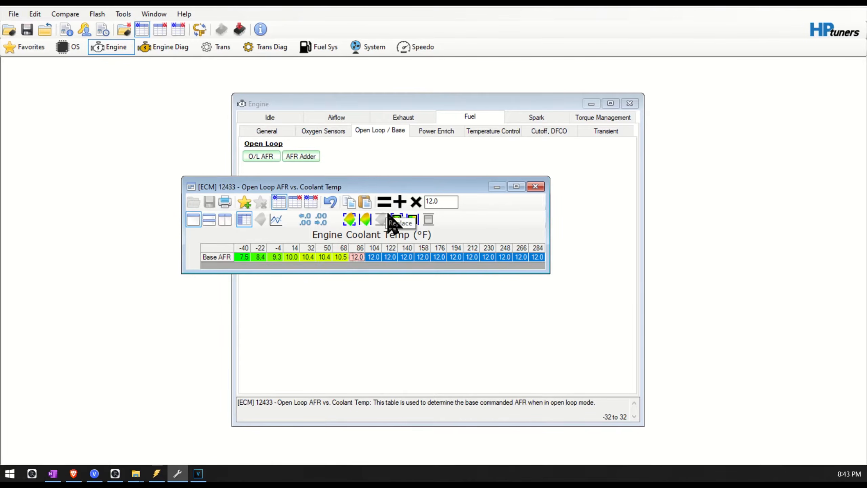
pyautogui.click(502, 257)
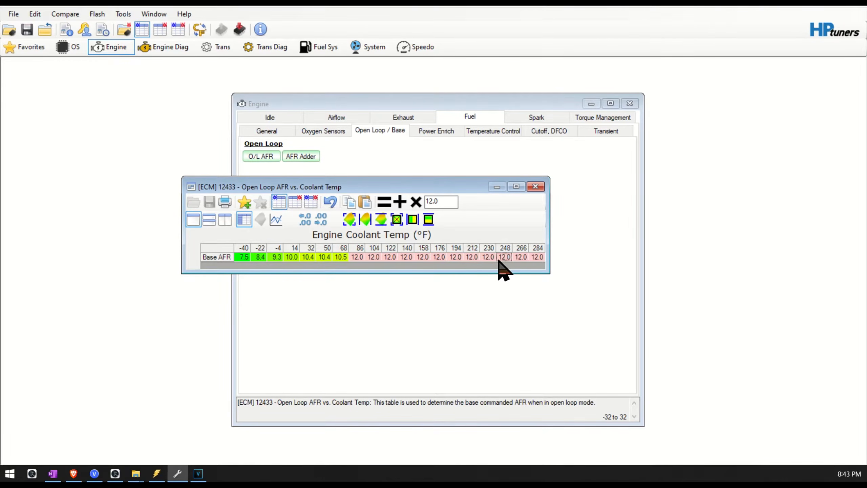
# Step: Undo the open loop AFR change and close its table
pyautogui.click(330, 202)
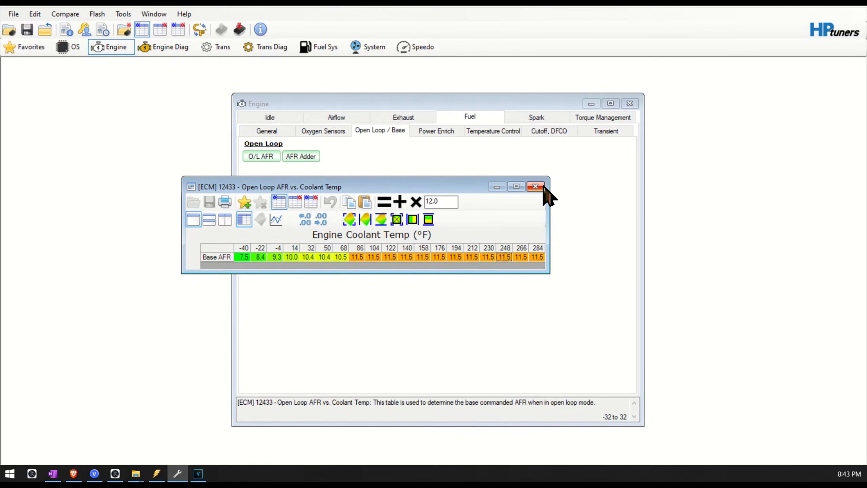
pyautogui.click(536, 187)
pyautogui.moveTo(370, 99); pyautogui.dragTo(366, 100)
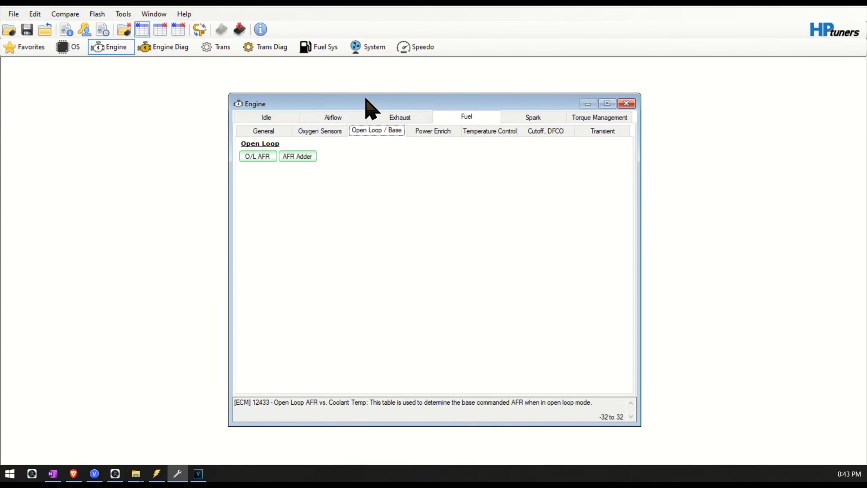
# Step: Open the Power Enrichment Base AFR vs. ECT table and select its AFR cells for review
pyautogui.click(431, 131)
pyautogui.click(533, 158)
pyautogui.moveTo(255, 262); pyautogui.dragTo(596, 261)
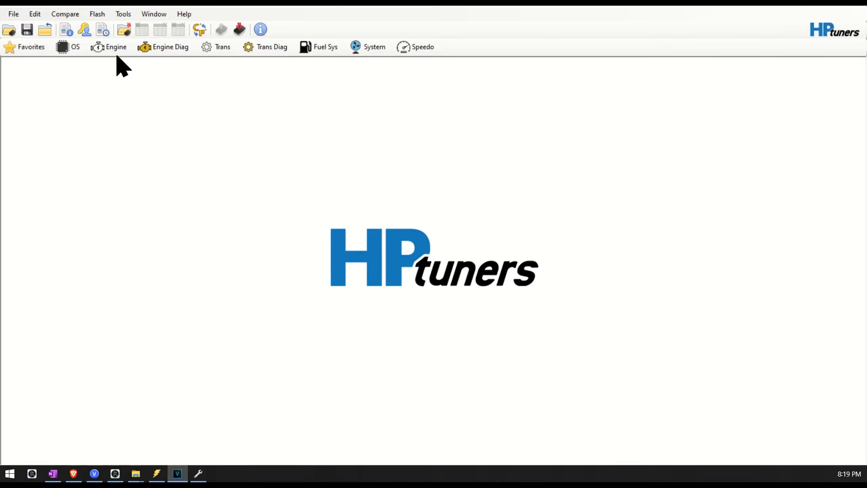
# Step: Open the High Octane main spark advance table, select all its cells and enter -5 as the adjustment
pyautogui.click(105, 50)
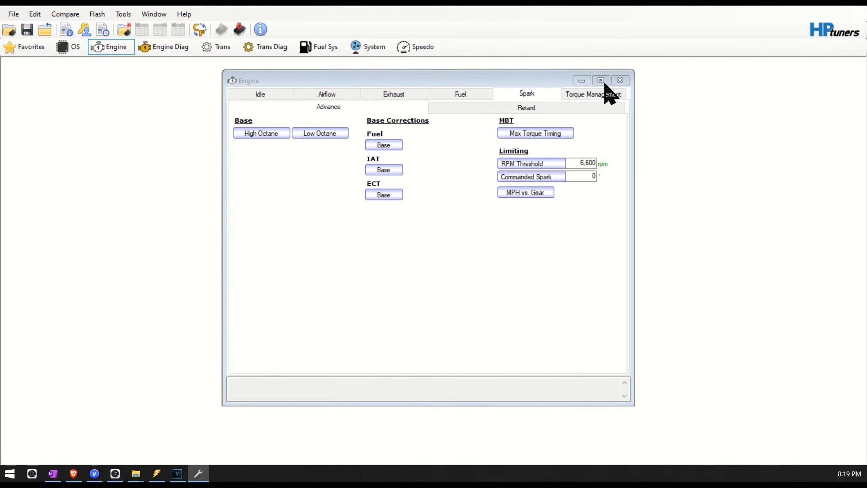
pyautogui.click(261, 134)
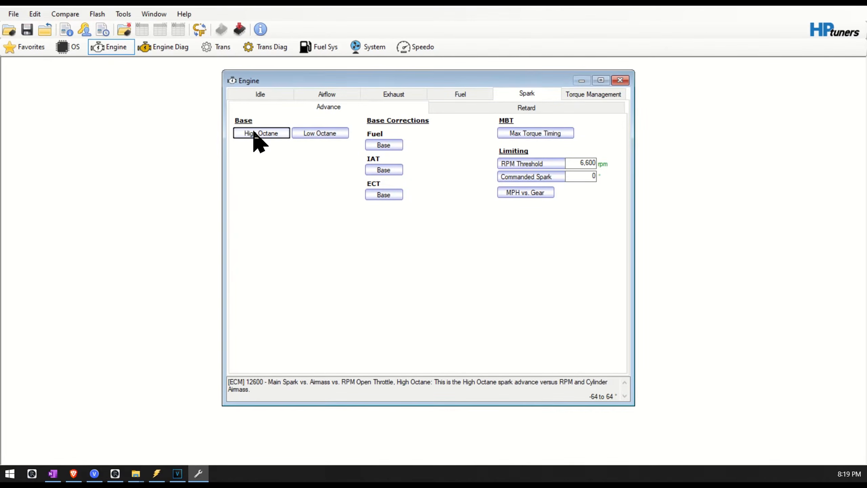
pyautogui.click(217, 136)
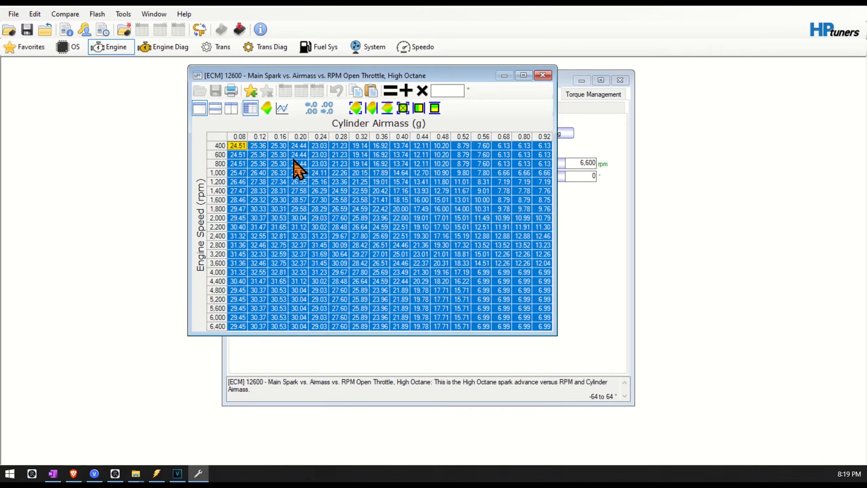
pyautogui.click(277, 148)
pyautogui.click(216, 137)
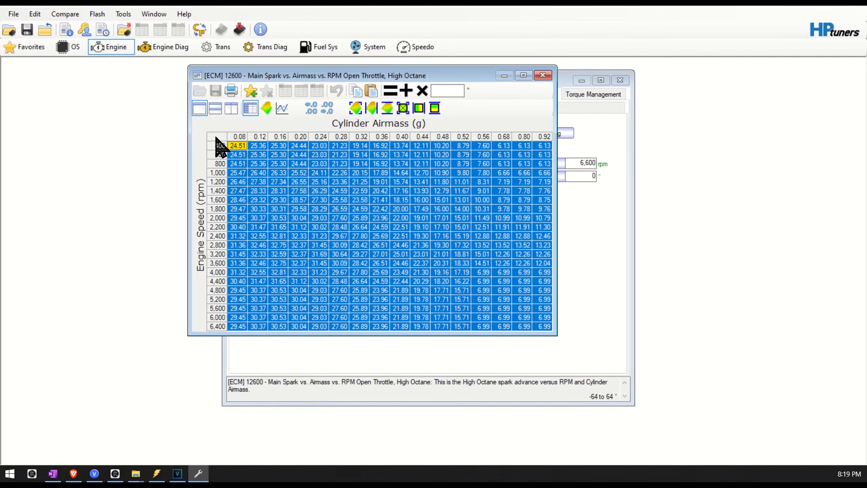
pyautogui.click(461, 92)
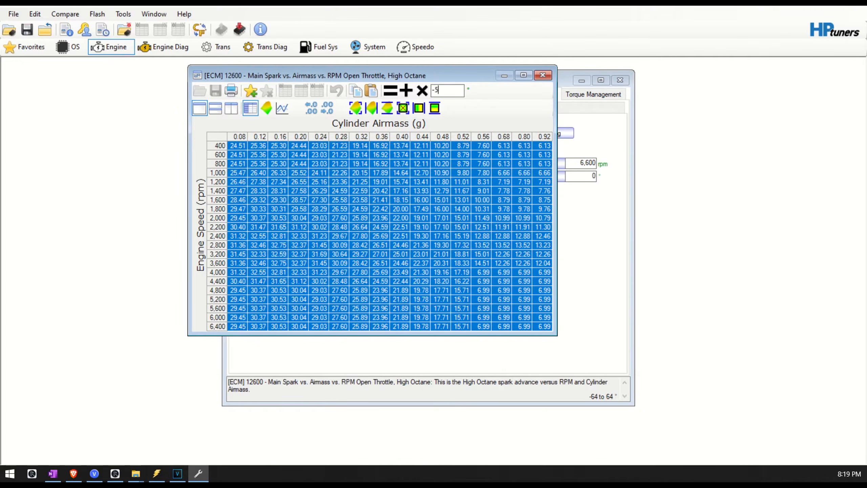
pyautogui.press('Escape')
pyautogui.click(255, 133)
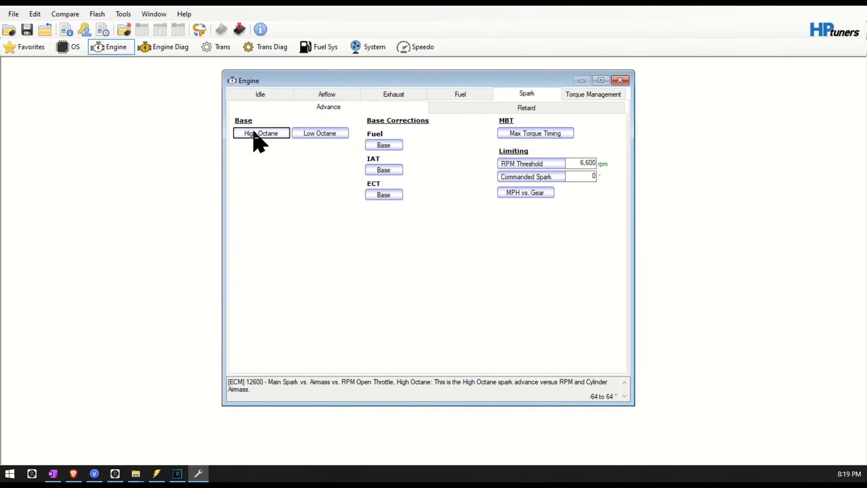
pyautogui.click(218, 135)
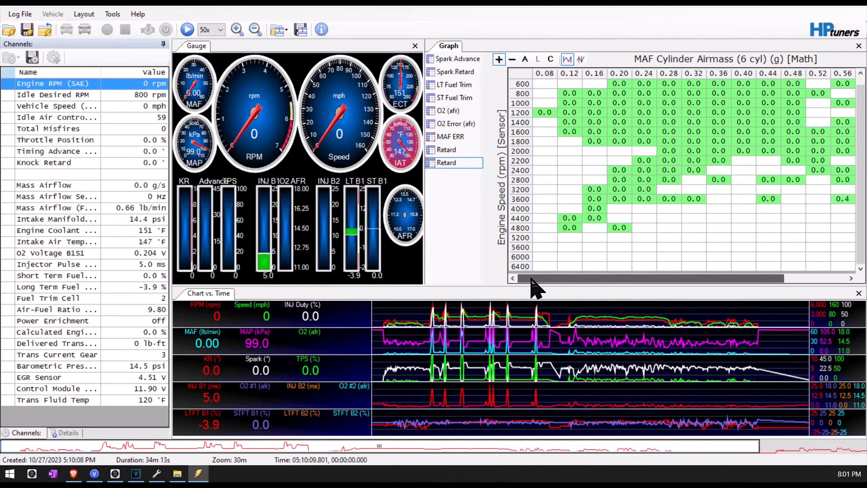
# Step: Examine the Retard graph's knock values at cylinder airmass up to 0.92 g
pyautogui.moveTo(531, 278); pyautogui.dragTo(596, 278)
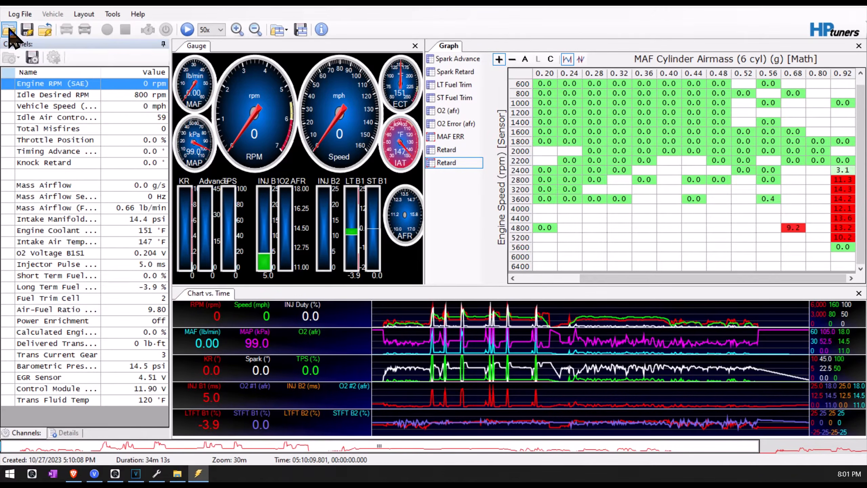
# Step: Save the tune under a new file name beginning with 1234_ and start writing it to the vehicle
pyautogui.click(460, 344)
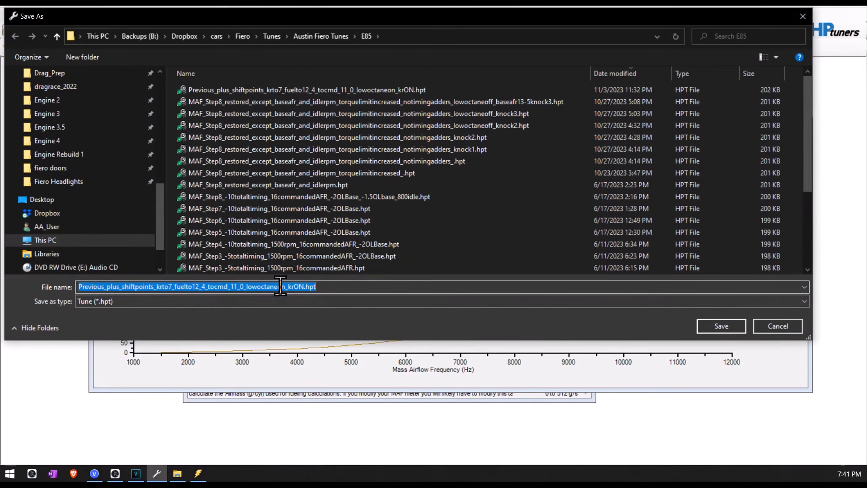
pyautogui.write('1234_')
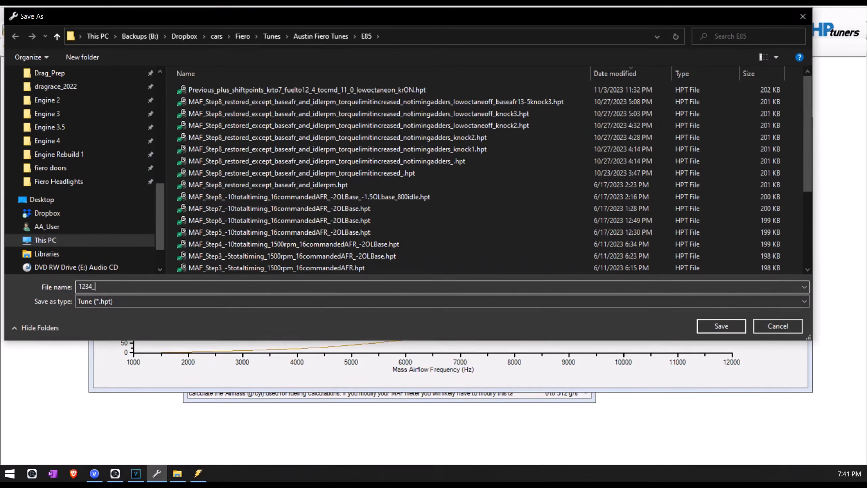
pyautogui.click(240, 29)
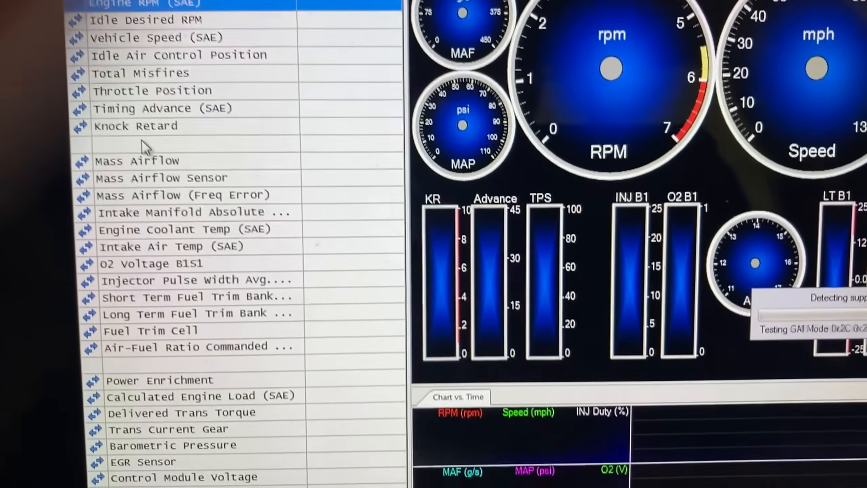
# Step: Start adding channels at the blank row below Knock Retard and filter the channel selector by "rpm"
pyautogui.rightClick(141, 140)
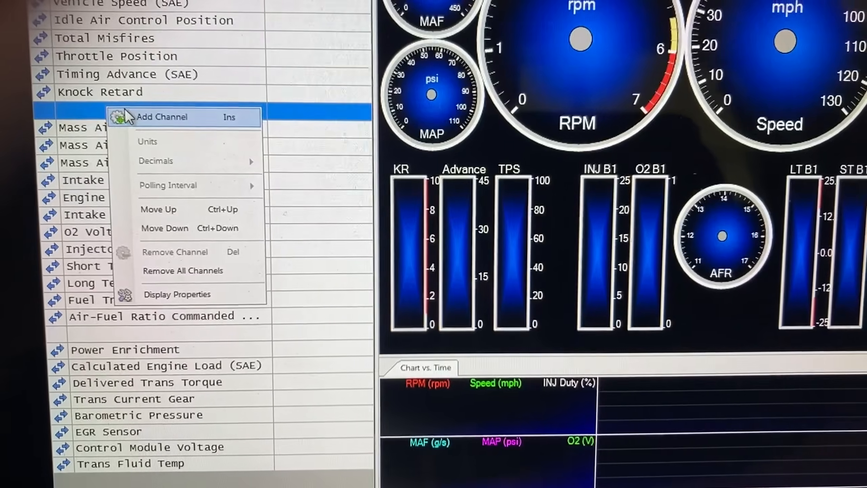
pyautogui.click(125, 112)
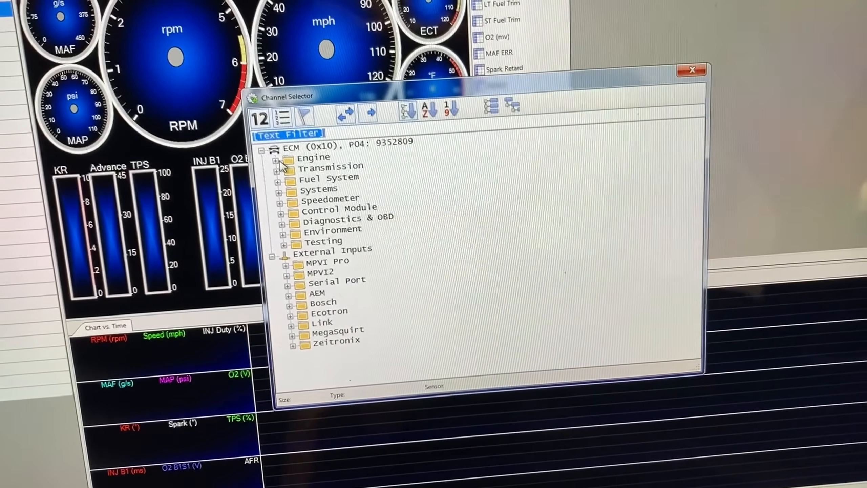
pyautogui.click(326, 157)
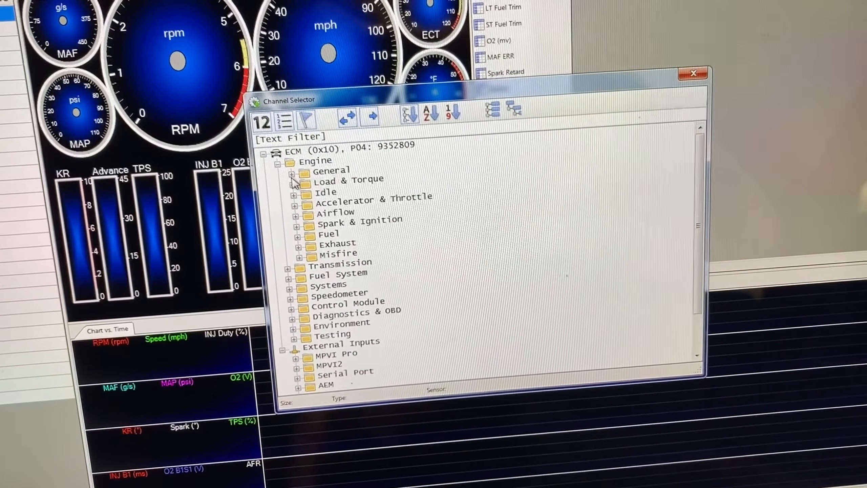
pyautogui.write('rpm')
pyautogui.click(442, 186)
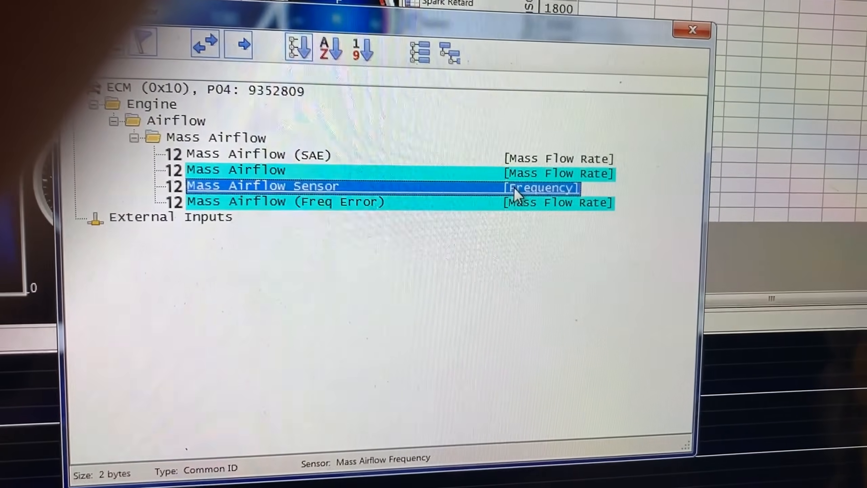
# Step: Add the Mass Airflow Sensor, Knock Retard, Air-Fuel Ratio Commanded (Lo Res) and EGR Sensor channels and save the channel configuration
pyautogui.click(516, 184)
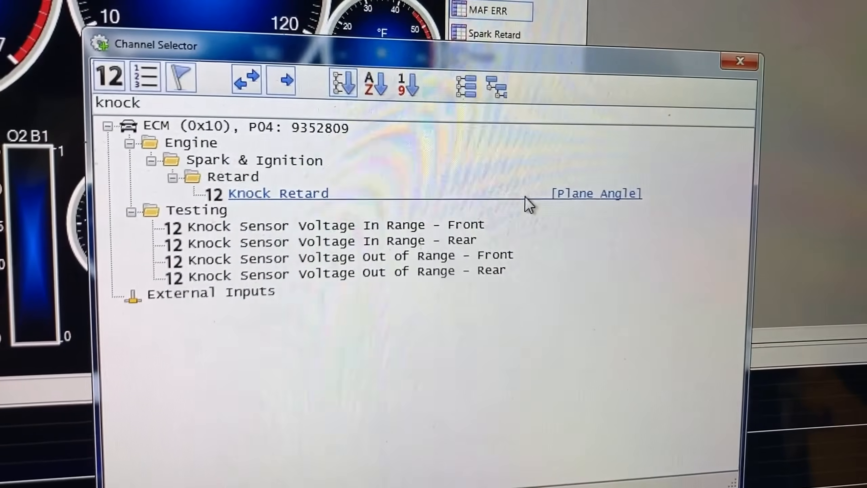
pyautogui.click(527, 198)
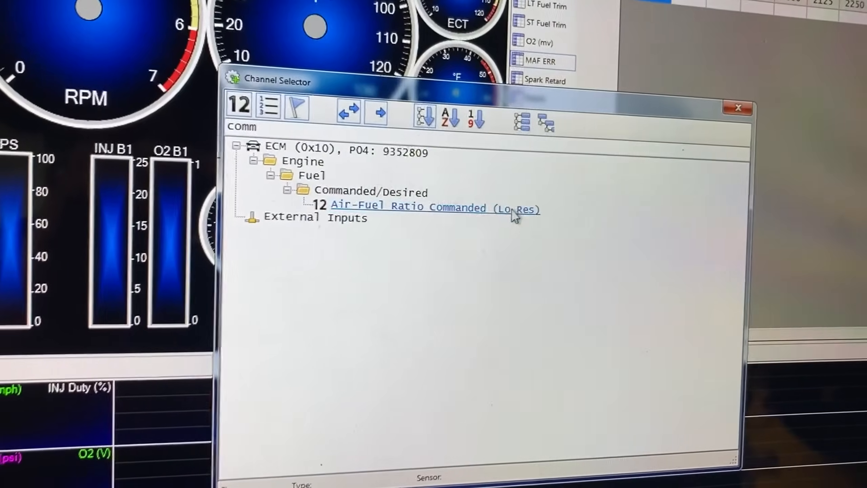
pyautogui.click(516, 212)
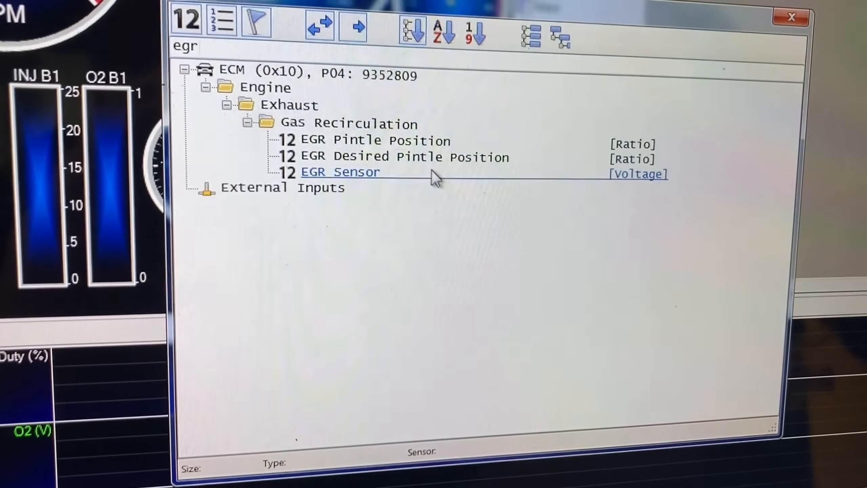
pyautogui.click(607, 169)
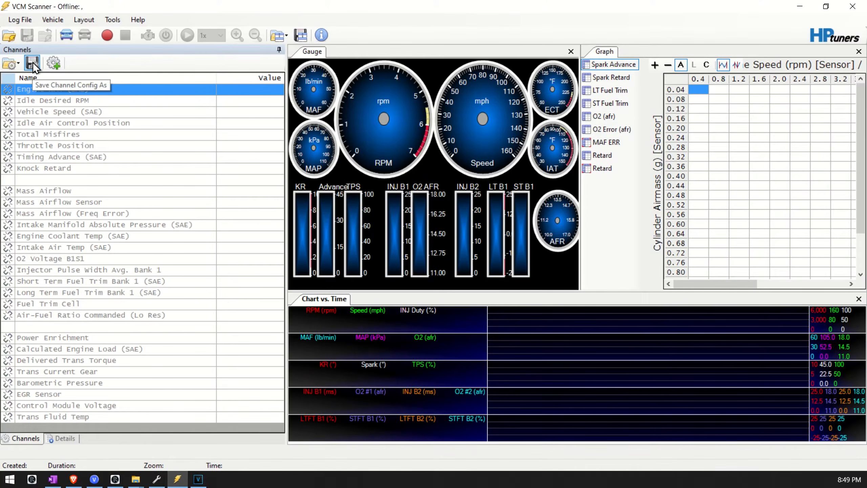
pyautogui.click(32, 63)
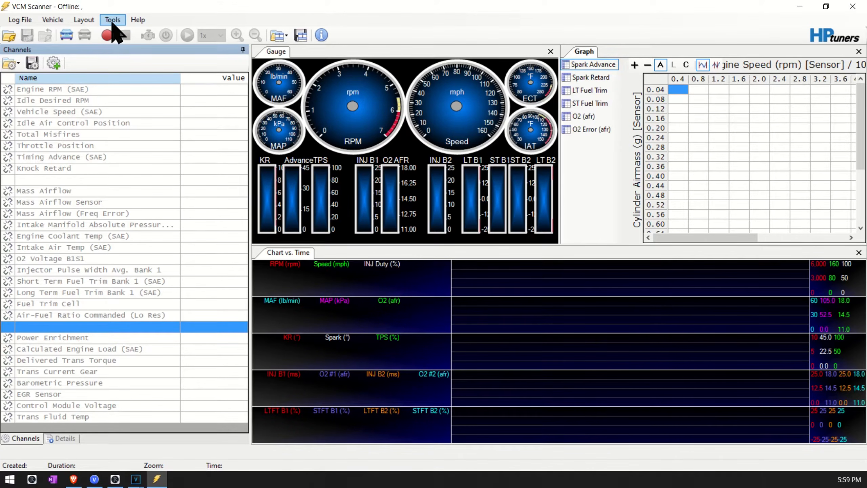
# Step: Open the Math Parameters Manager and name the User Math 2 parameter AFR from EGR Transfer2
pyautogui.click(113, 19)
pyautogui.click(144, 62)
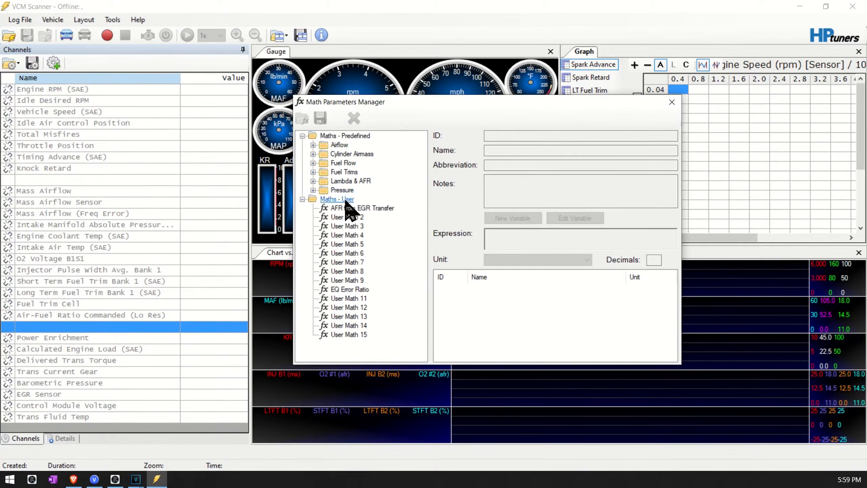
pyautogui.click(342, 209)
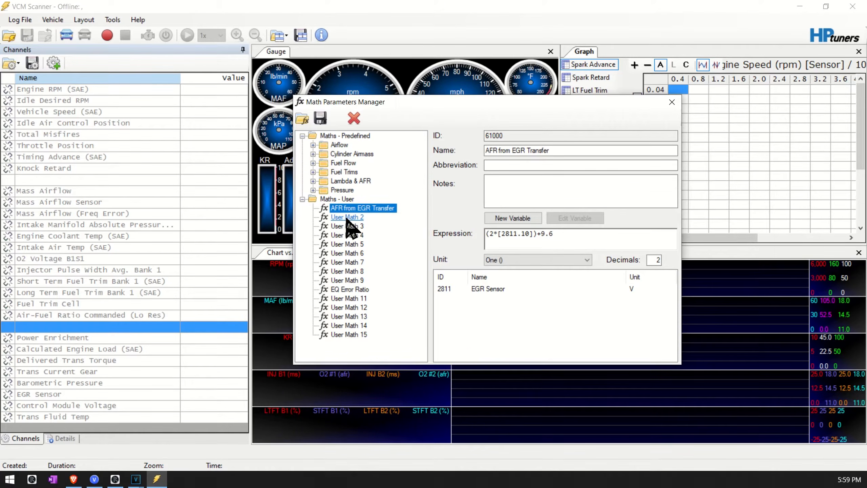
pyautogui.click(347, 219)
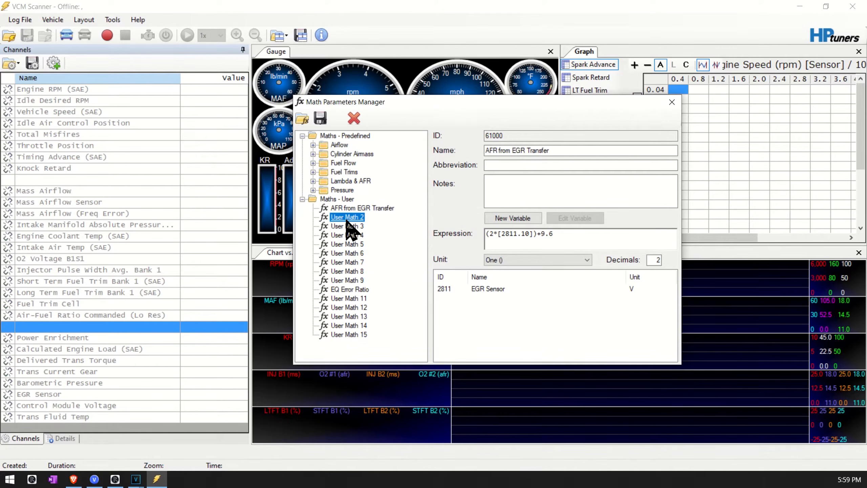
pyautogui.write('AF')
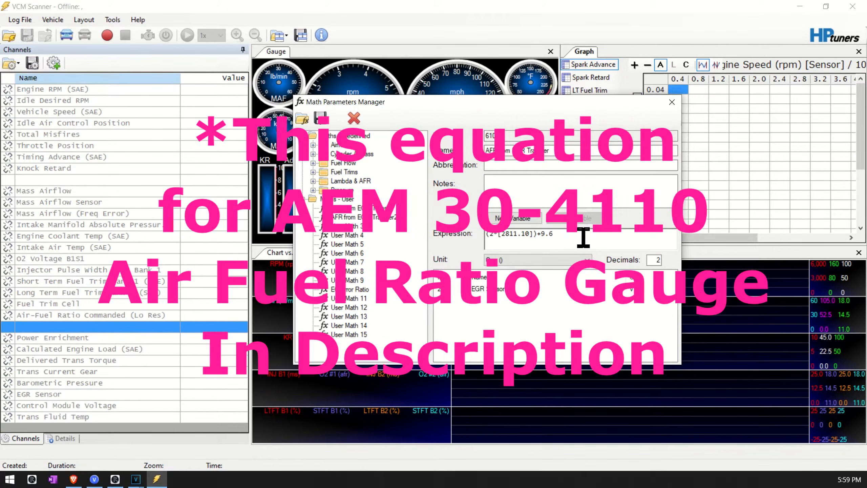
# Step: Copy the expression (2*[2811.10])+9.6 from AFR from EGR Transfer into AFR from EGR Transfer2
pyautogui.moveTo(583, 238); pyautogui.dragTo(475, 235)
pyautogui.hotkey('ctrl', 'c')
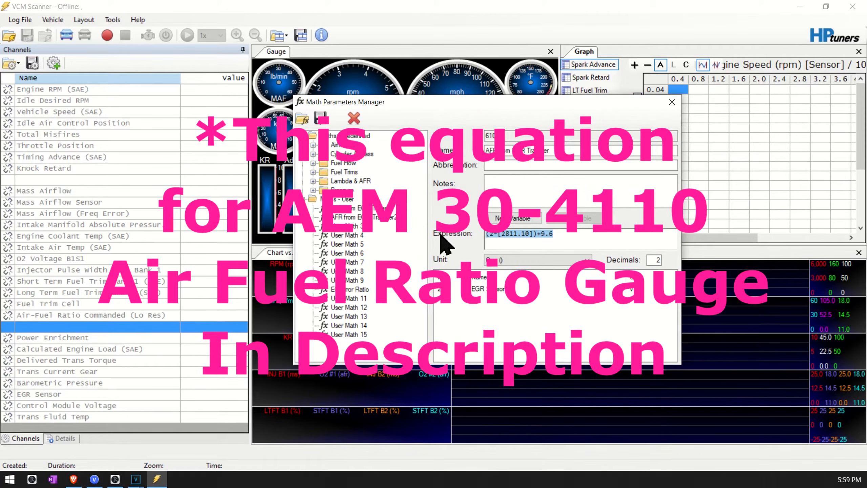
pyautogui.click(358, 219)
pyautogui.click(549, 236)
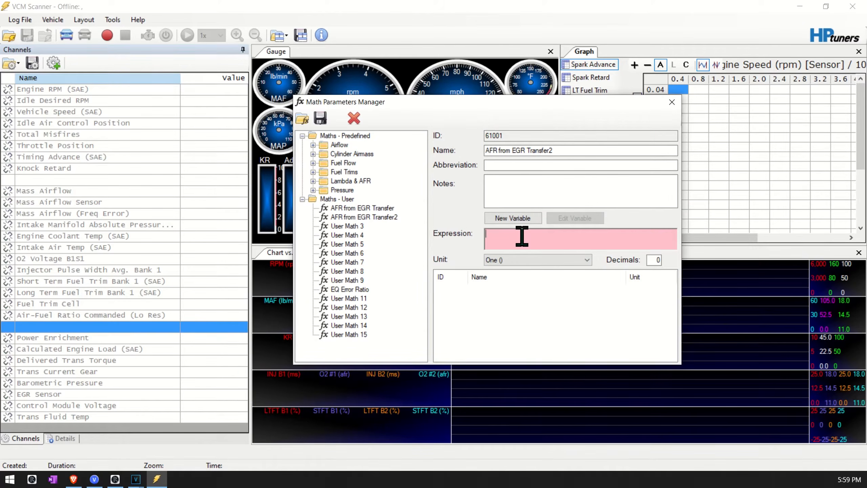
pyautogui.hotkey('ctrl', 'v')
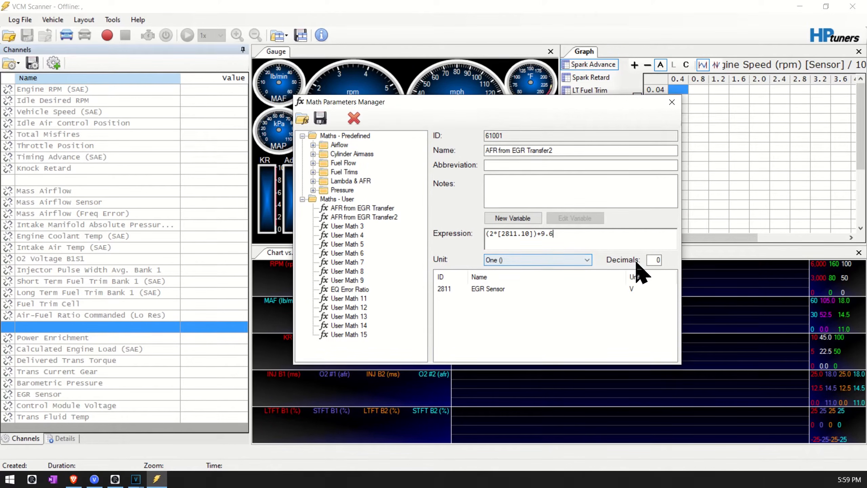
# Step: Open the Variable Wizard for EQ Error Ratio2 and look up the EGR Sensor parameter
pyautogui.click(355, 208)
pyautogui.click(347, 217)
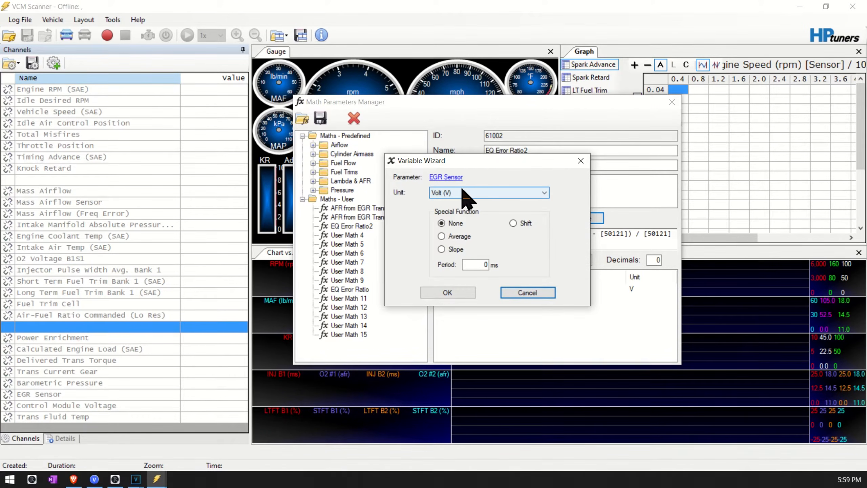
pyautogui.click(451, 177)
pyautogui.write('EGR Se')
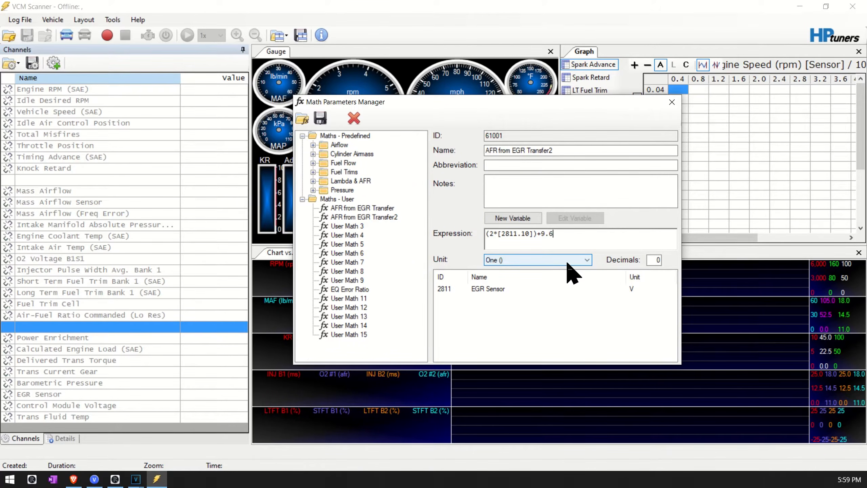
# Step: Open the EGR Sensor variable of AFR from EGR Transfer for editing and bring up its parameter selector
pyautogui.click(348, 208)
pyautogui.click(347, 217)
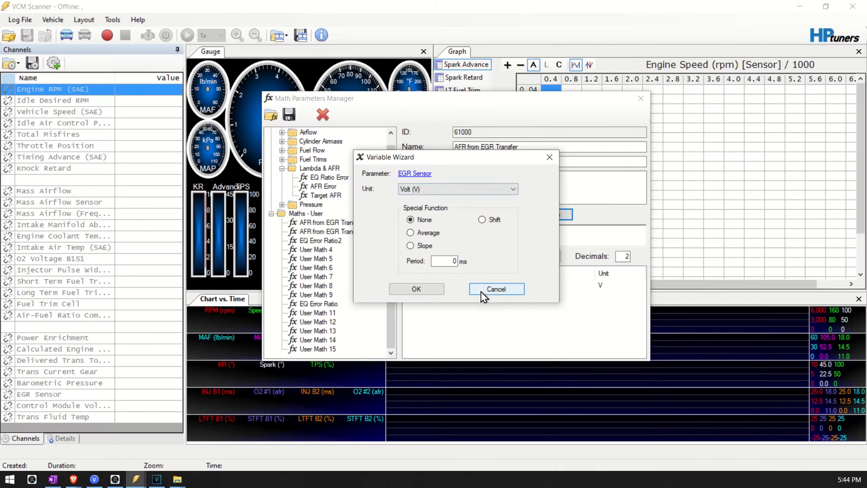
pyautogui.click(480, 295)
pyautogui.click(548, 213)
pyautogui.click(410, 174)
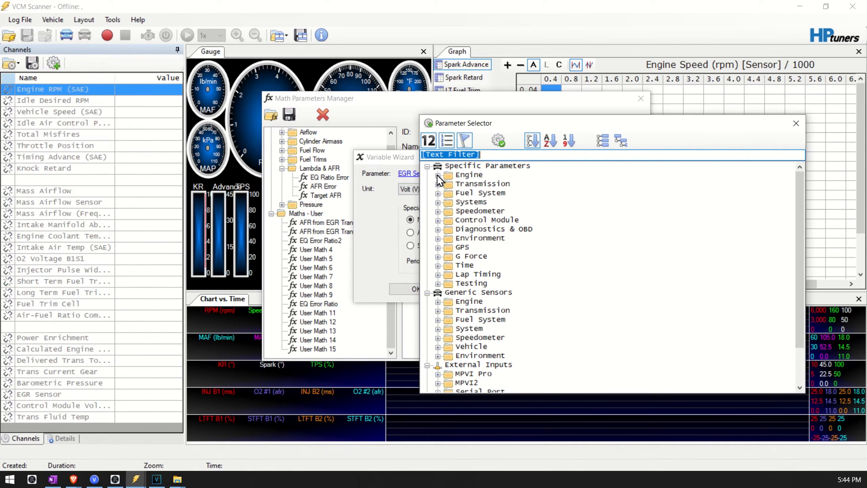
# Step: Examine the External Inputs available under MPVI Pro, MPVI2 Pro Link and the HPTNet Expander Hub
pyautogui.moveTo(420, 111); pyautogui.dragTo(394, 107)
pyautogui.scroll(-2, 480, 261)
pyautogui.click(343, 306)
pyautogui.scroll(-2, 345, 306)
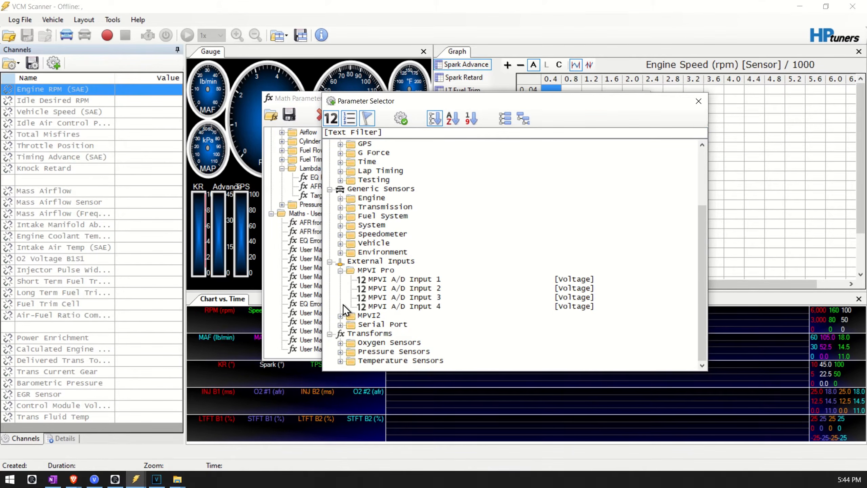
pyautogui.click(340, 315)
pyautogui.scroll(-1, 351, 321)
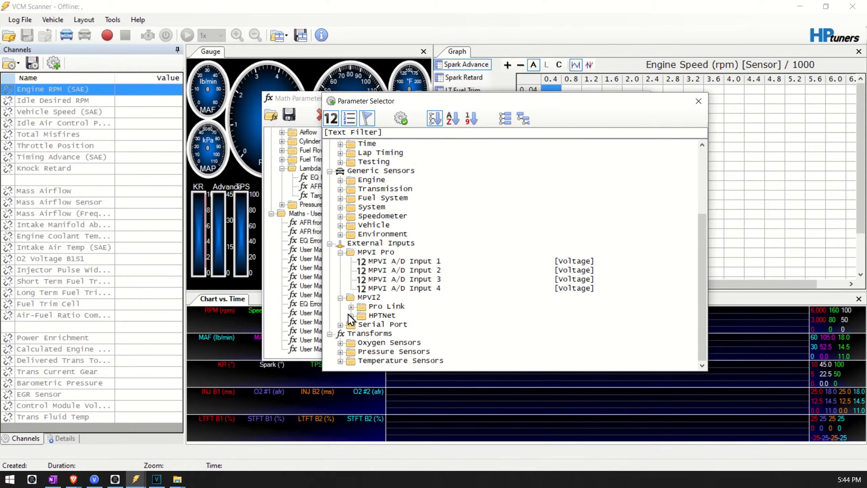
pyautogui.click(351, 307)
pyautogui.click(351, 333)
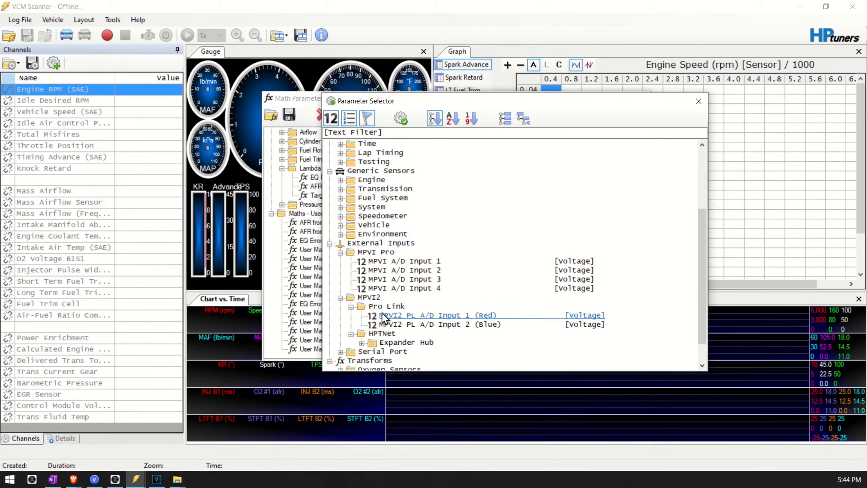
pyautogui.click(361, 343)
pyautogui.scroll(-2, 389, 241)
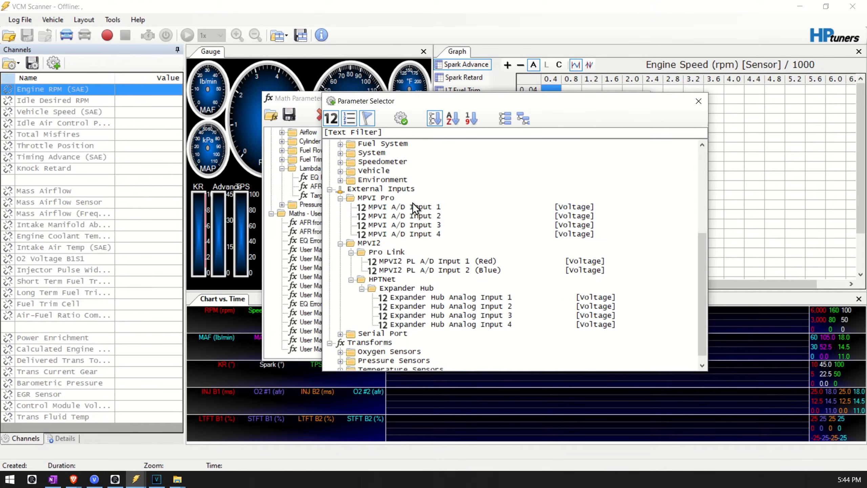
# Step: Leave the parameter selector and check the unit and decimals settings of AFR from EGR Transfer2
pyautogui.click(699, 101)
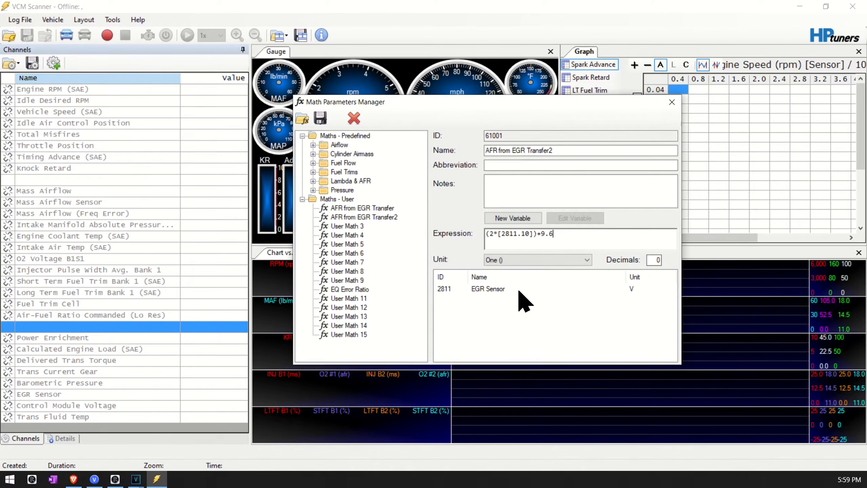
pyautogui.click(599, 263)
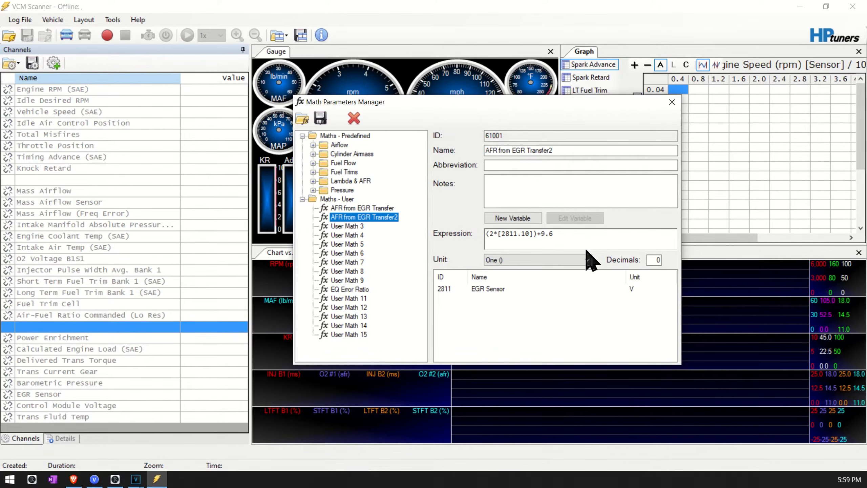
pyautogui.click(649, 262)
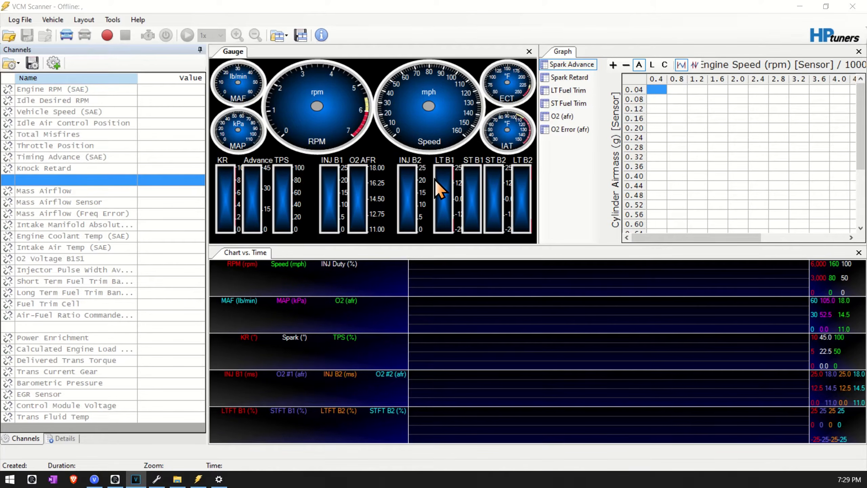
# Step: Open the gauge layout for editing and remove the LT B2 gauge
pyautogui.rightClick(471, 144)
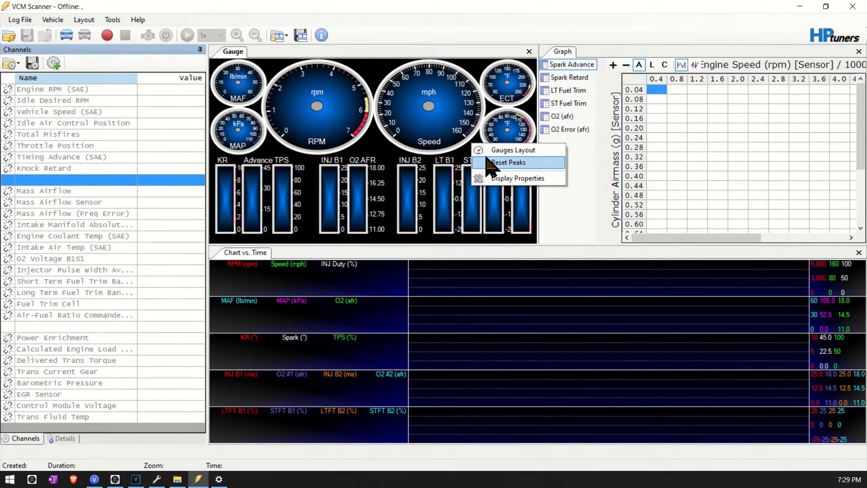
pyautogui.click(489, 149)
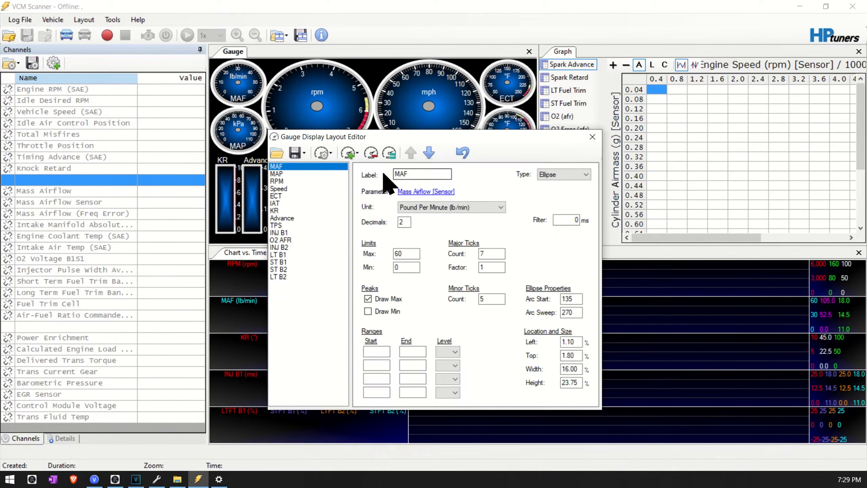
pyautogui.click(287, 277)
pyautogui.click(371, 152)
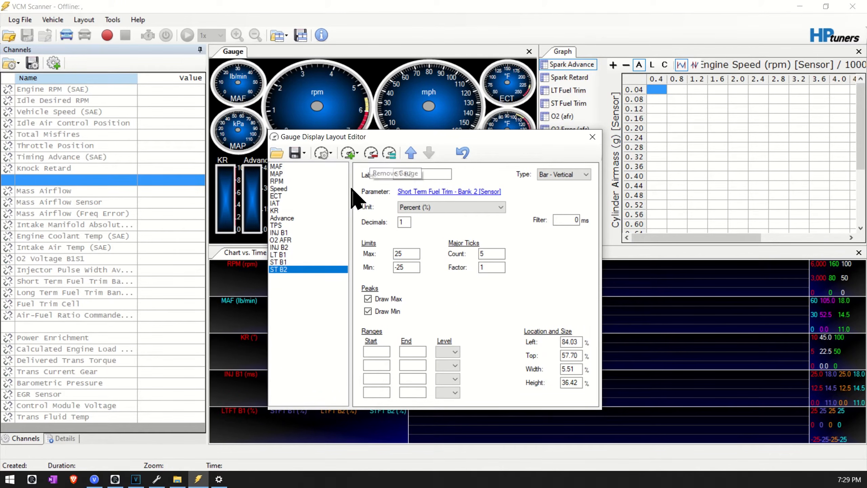
# Step: Change the ST B2 gauge's type to Ellipse and relabel it AFR
pyautogui.click(563, 174)
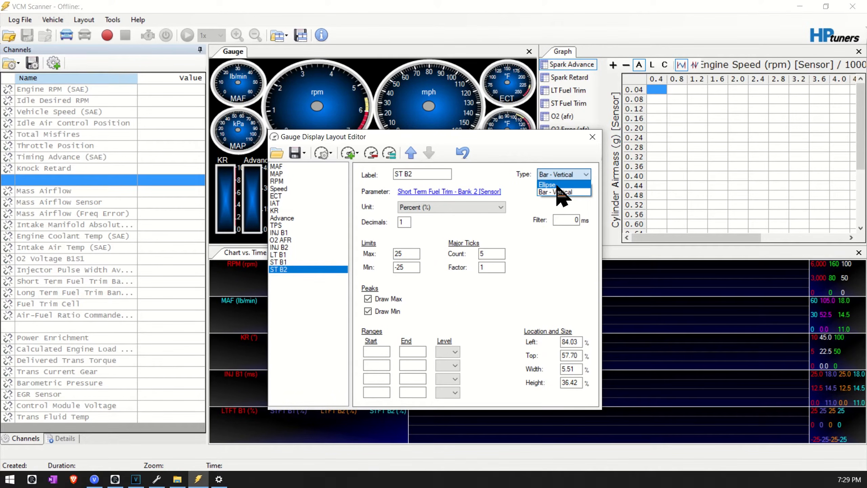
pyautogui.click(557, 185)
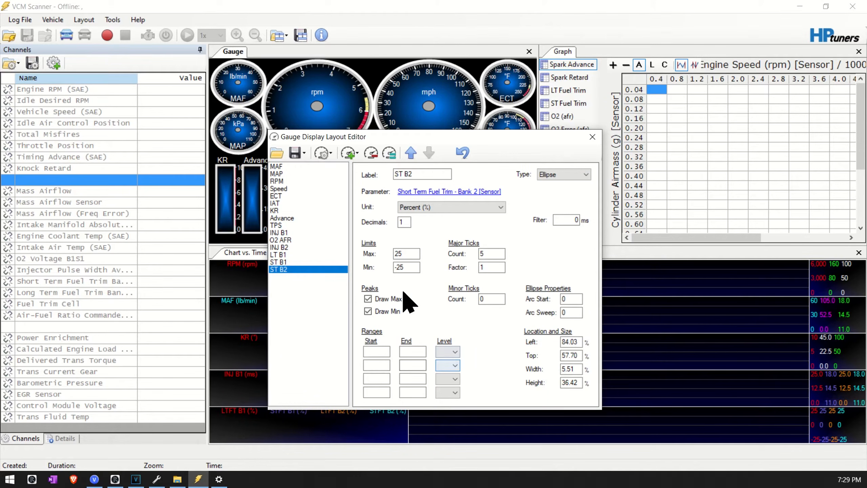
pyautogui.moveTo(417, 174); pyautogui.dragTo(374, 195)
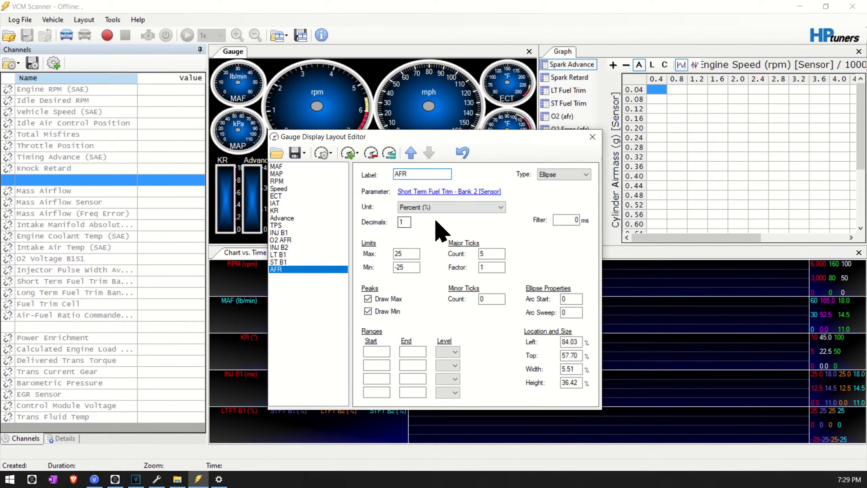
# Step: Assign the user-defined math parameter AFR from EGR Transfer to the AFR gauge
pyautogui.click(454, 192)
pyautogui.moveTo(804, 172); pyautogui.dragTo(803, 255)
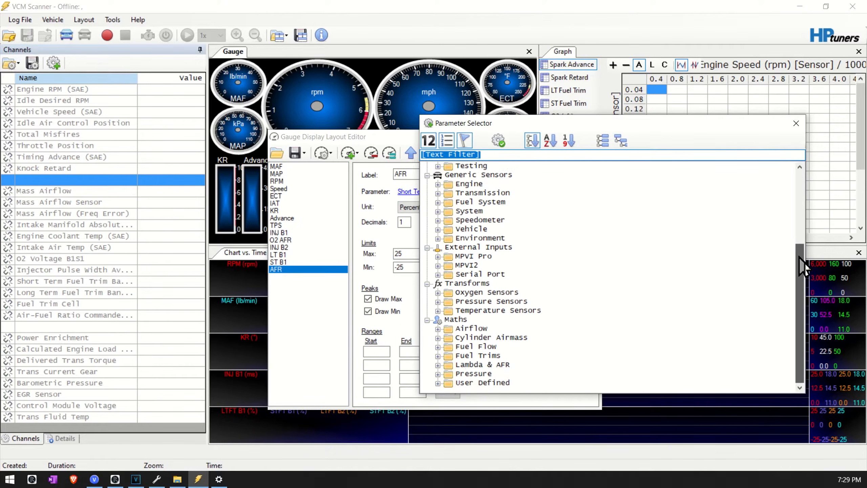
pyautogui.click(437, 391)
pyautogui.doubleClick(482, 358)
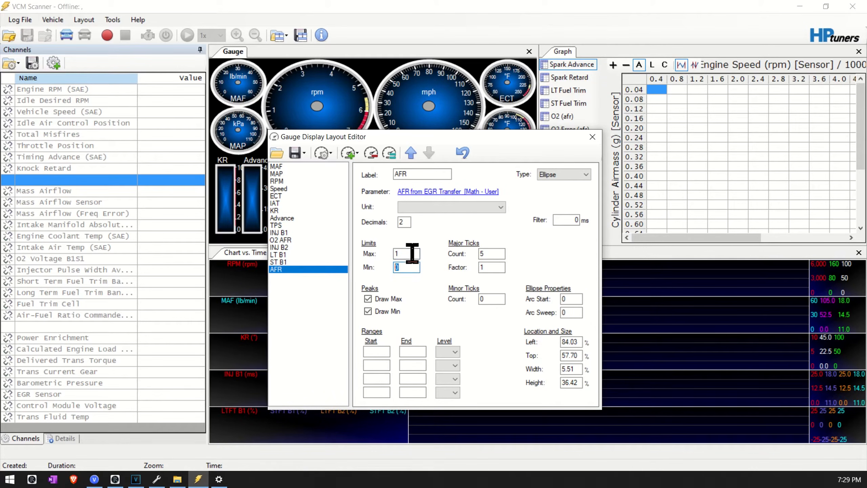
# Step: Set the AFR gauge's limits to 10 and 17, with 7 major ticks, 5 minor ticks and an arc start of 135
pyautogui.press('Tab')
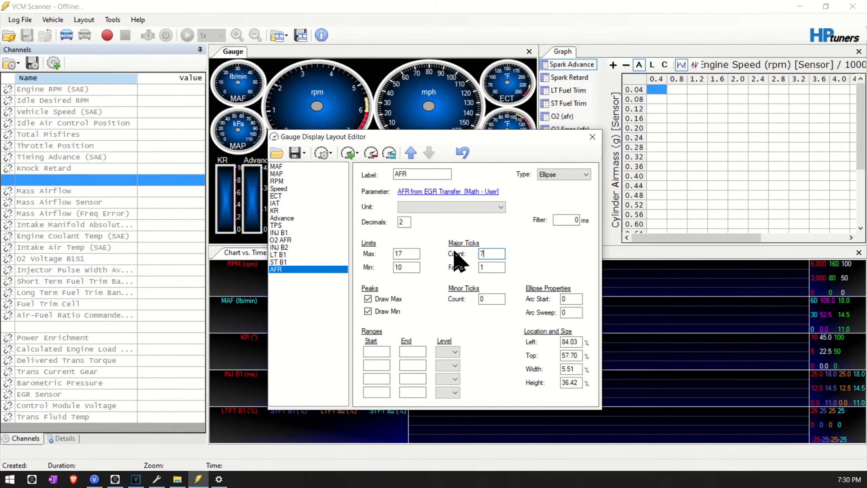
pyautogui.doubleClick(483, 298)
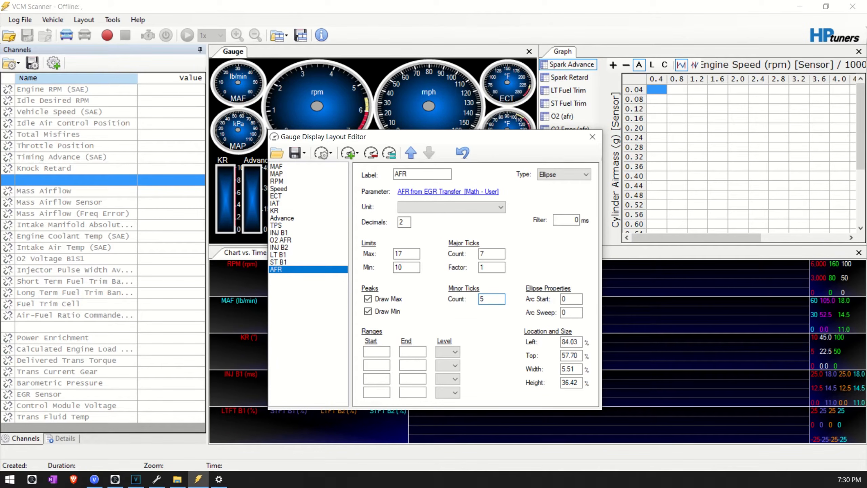
pyautogui.press('Tab')
pyautogui.press('Tab')
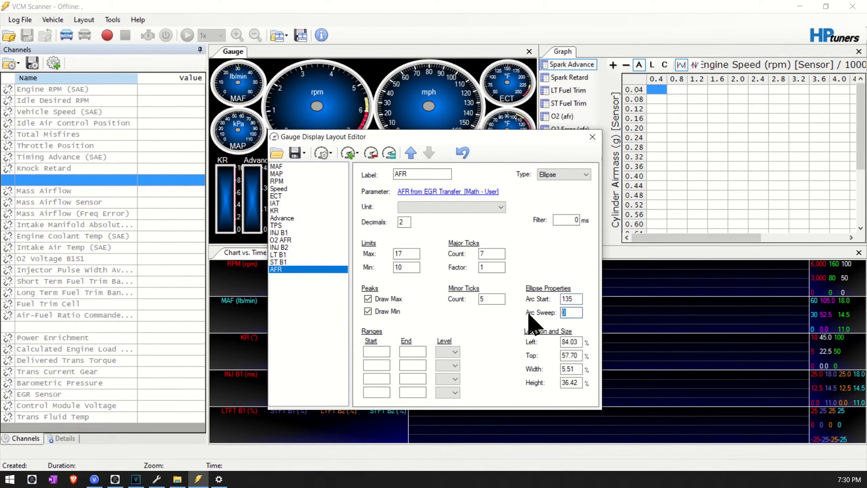
# Step: Place the AFR gauge at 85% left with 16% width and 25% height, and set its arc sweep to 270
pyautogui.moveTo(481, 136); pyautogui.dragTo(728, 135)
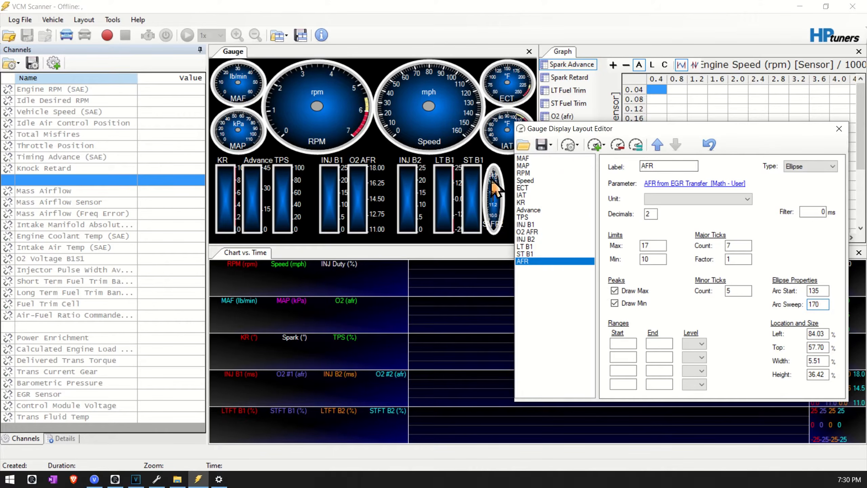
pyautogui.write('16')
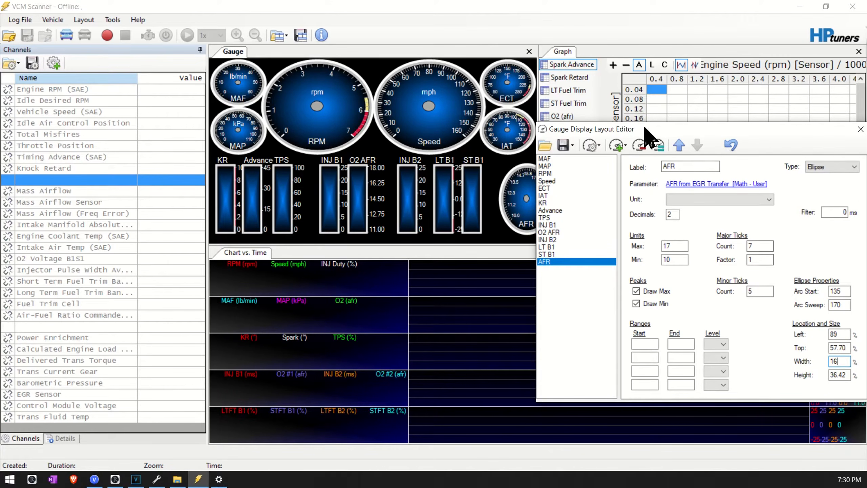
pyautogui.moveTo(644, 128); pyautogui.dragTo(173, 110)
pyautogui.press('Tab')
pyautogui.write('23')
pyautogui.press('BackSpace')
pyautogui.write('585')
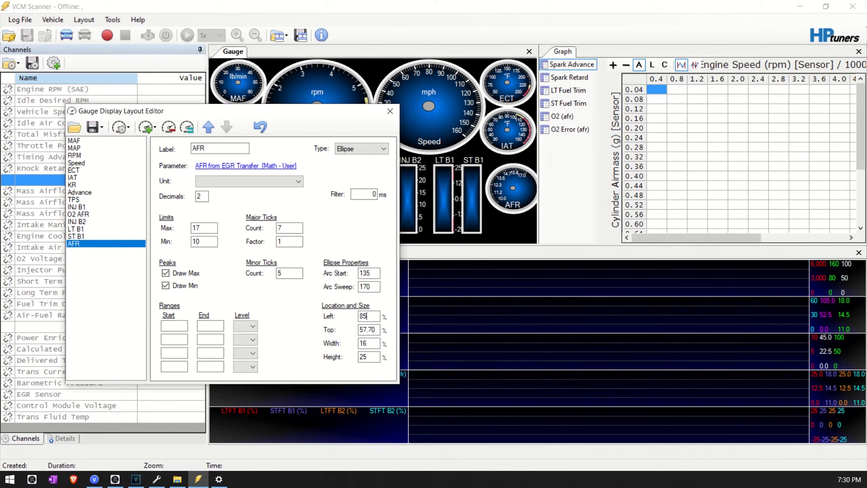
pyautogui.write('270')
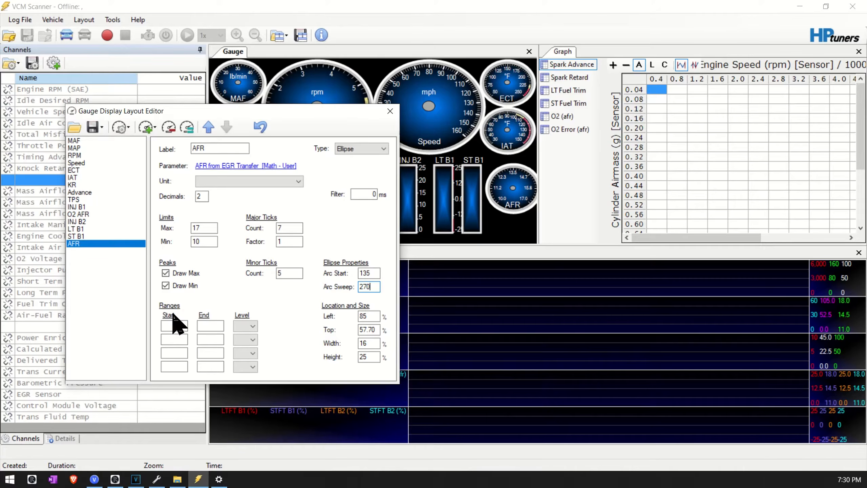
# Step: Turn off Draw Min for the AFR gauge and save only the selected gauge
pyautogui.click(95, 127)
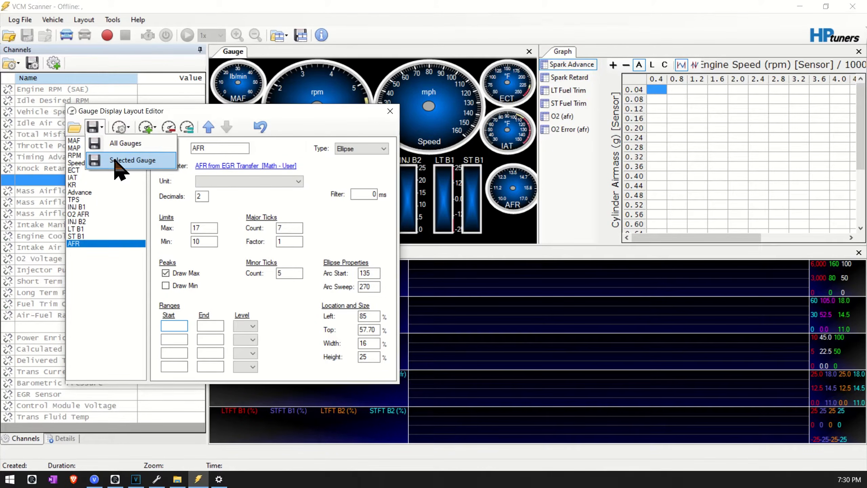
pyautogui.click(113, 160)
pyautogui.click(511, 451)
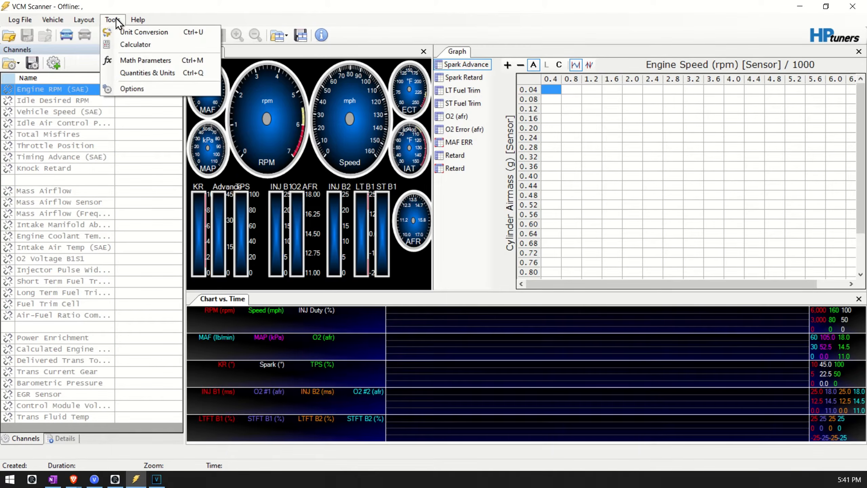
# Step: Examine the expressions and variables of the predefined EQ Ratio Error and AFR Error math parameters under Lambda & AFR
pyautogui.click(127, 65)
pyautogui.click(313, 181)
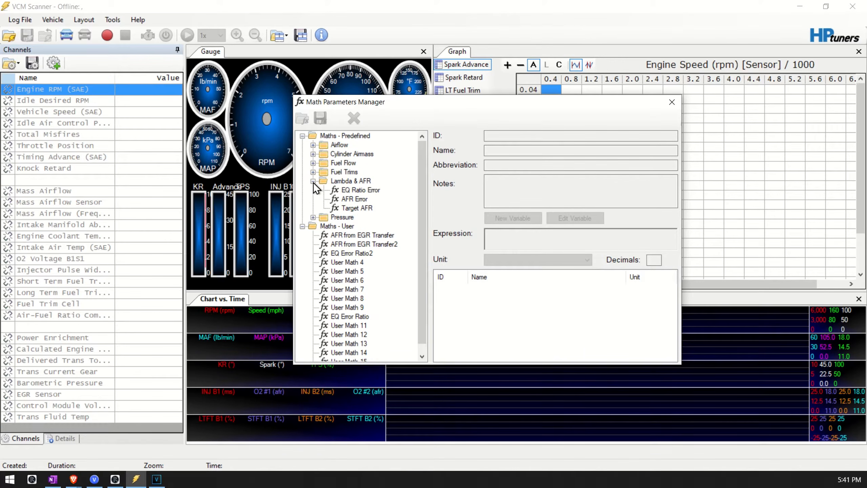
pyautogui.click(363, 191)
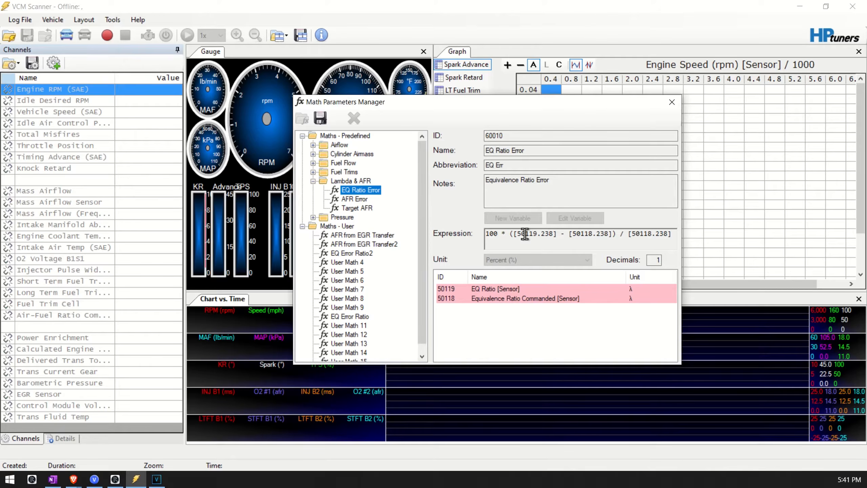
pyautogui.click(502, 300)
pyautogui.click(500, 291)
pyautogui.click(498, 296)
pyautogui.click(497, 288)
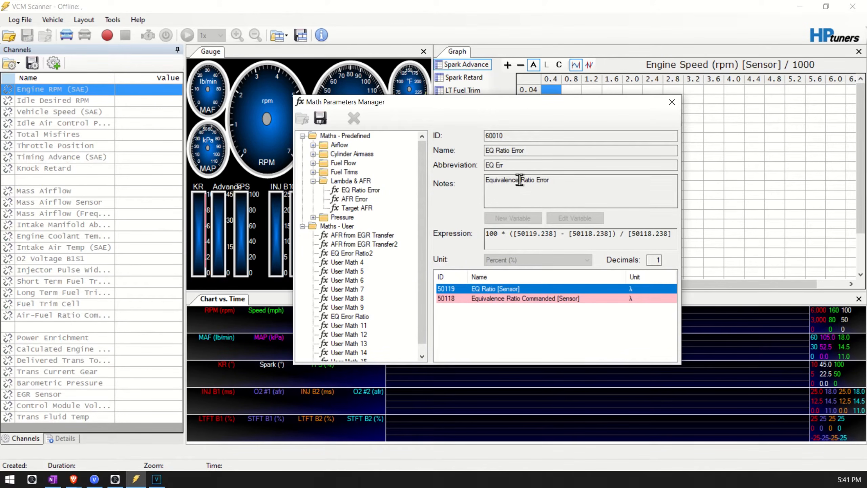
pyautogui.click(355, 200)
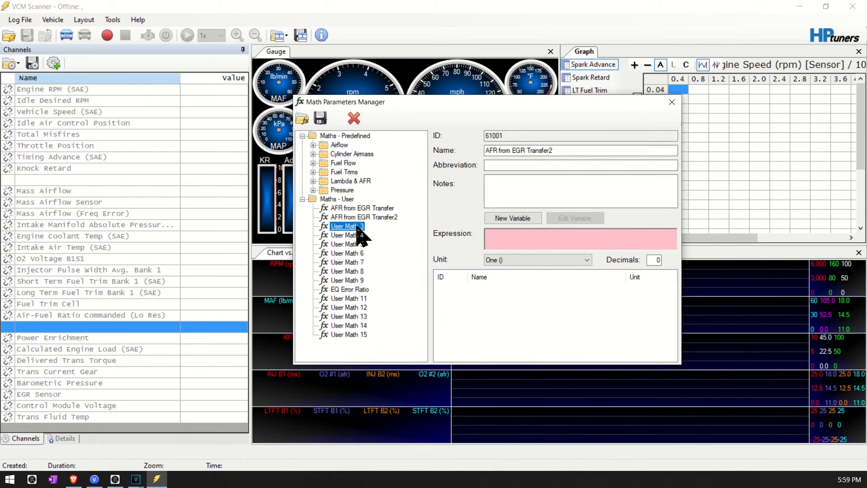
# Step: Rename the User Math 3 parameter as EQ Error Ratio2
pyautogui.click(357, 226)
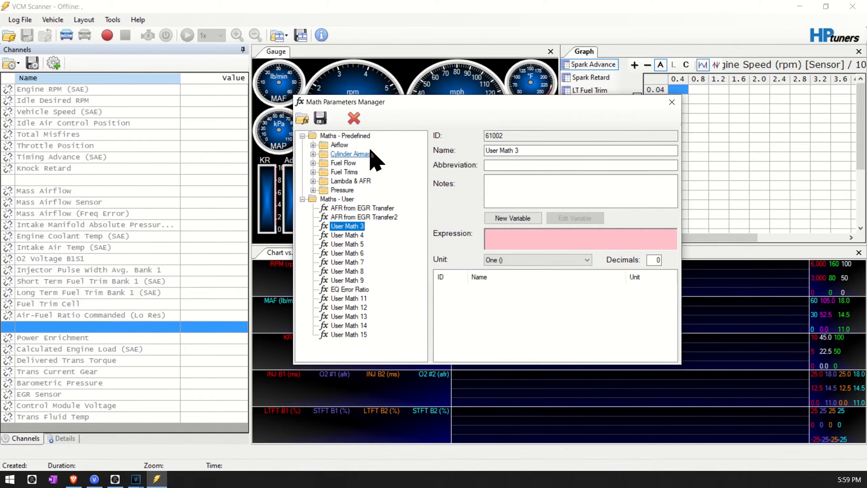
pyautogui.moveTo(535, 151); pyautogui.dragTo(452, 159)
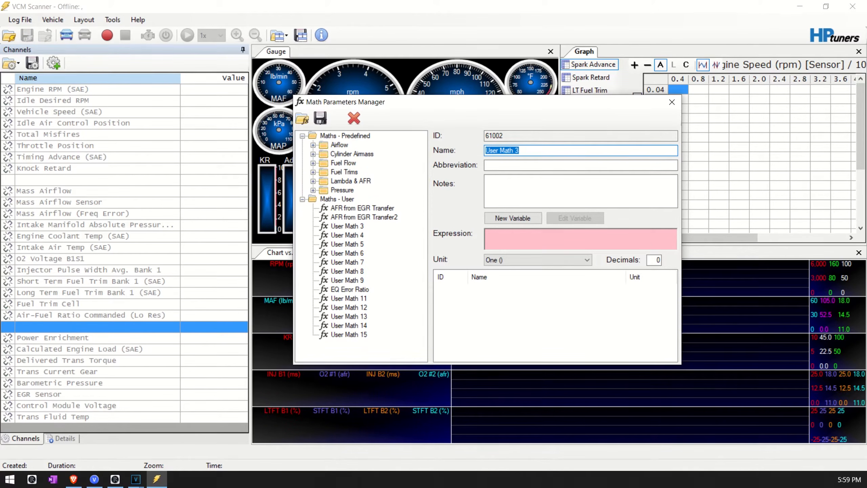
pyautogui.write('EQ Error Ratio2')
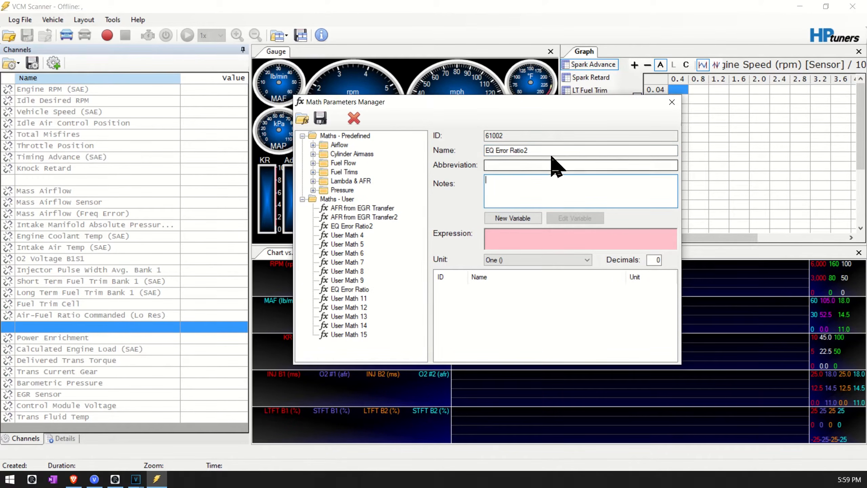
# Step: Copy the expression 100 * (((2*[2811.10])+9.6) - [50121]) / [50121] from EQ Error Ratio into EQ Error Ratio2
pyautogui.click(352, 289)
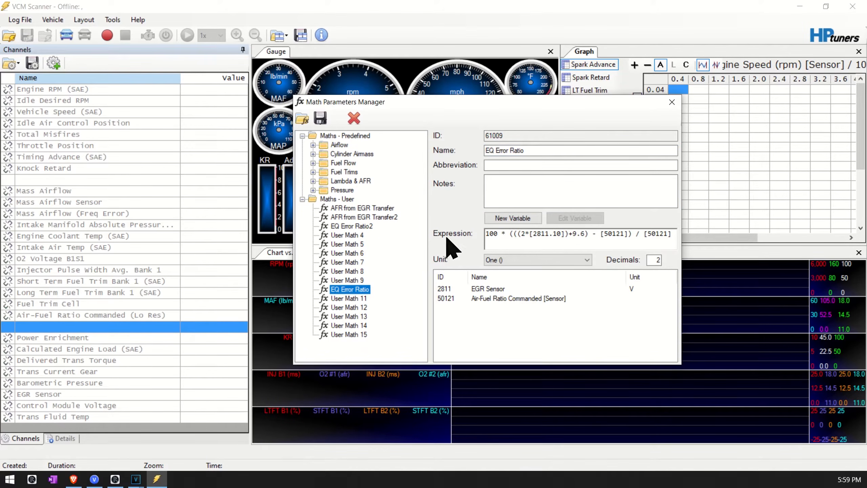
pyautogui.moveTo(671, 233); pyautogui.dragTo(454, 236)
pyautogui.hotkey('ctrl', 'c')
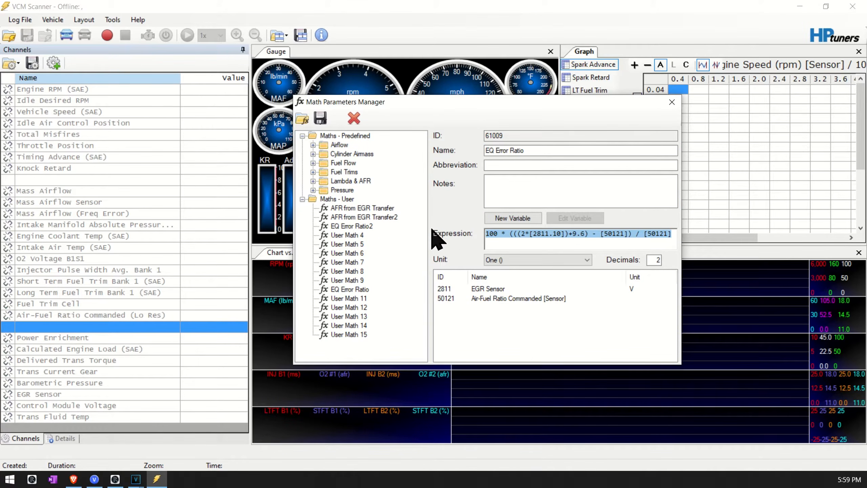
pyautogui.click(369, 226)
pyautogui.click(506, 189)
pyautogui.hotkey('ctrl', 'v')
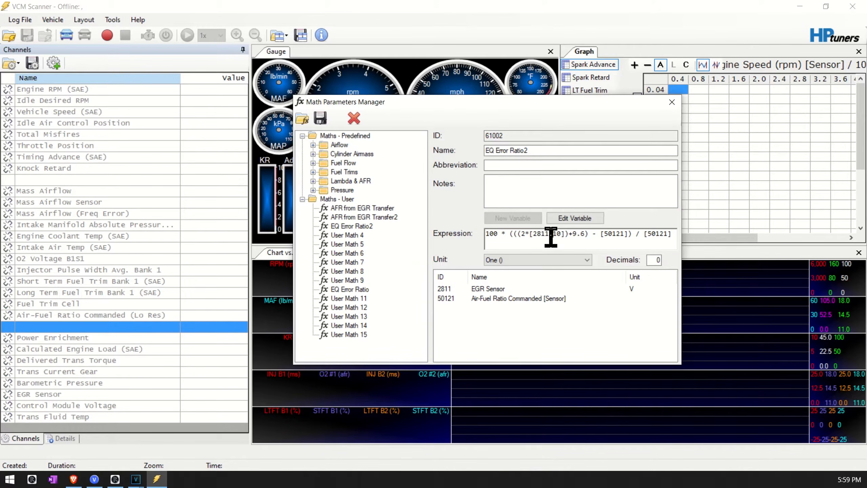
# Step: Edit the [50121] variable in EQ Error Ratio2, filter parameters by "air-fuel" and assign the generic sensor Air-Fuel Ratio Commanded
pyautogui.doubleClick(608, 235)
pyautogui.click(568, 220)
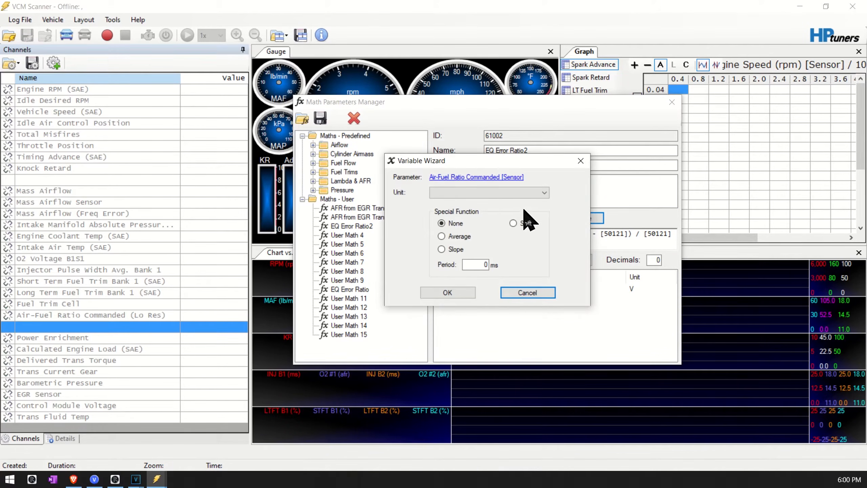
pyautogui.click(465, 178)
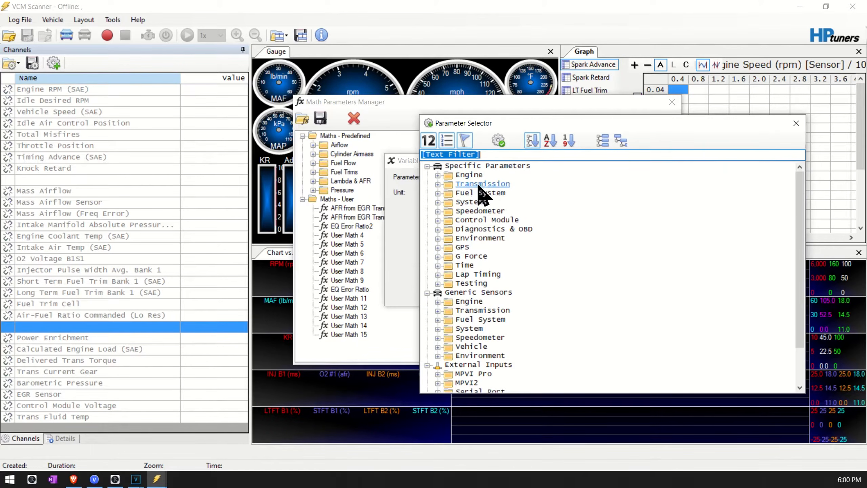
pyautogui.write('ai')
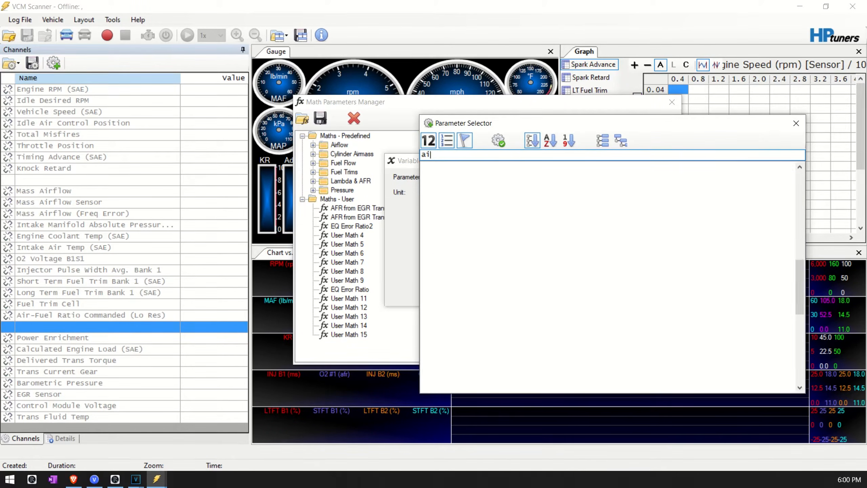
pyautogui.write('r-fuel')
pyautogui.doubleClick(560, 346)
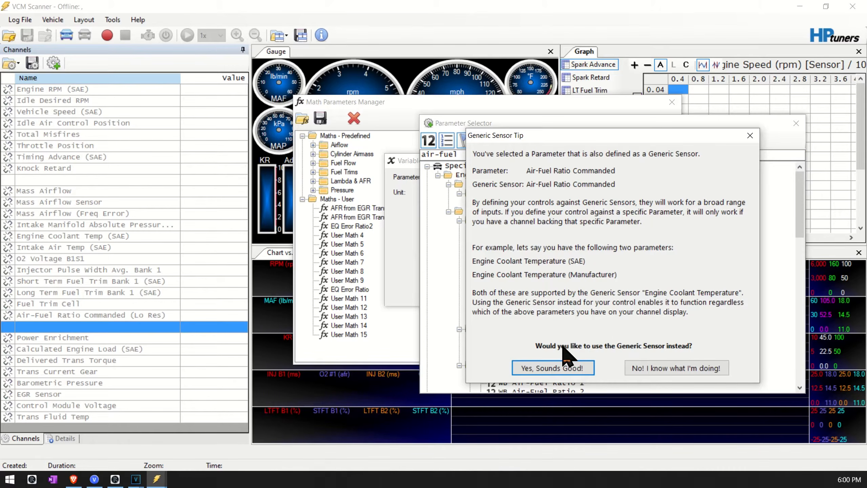
pyautogui.click(560, 368)
pyautogui.press('Return')
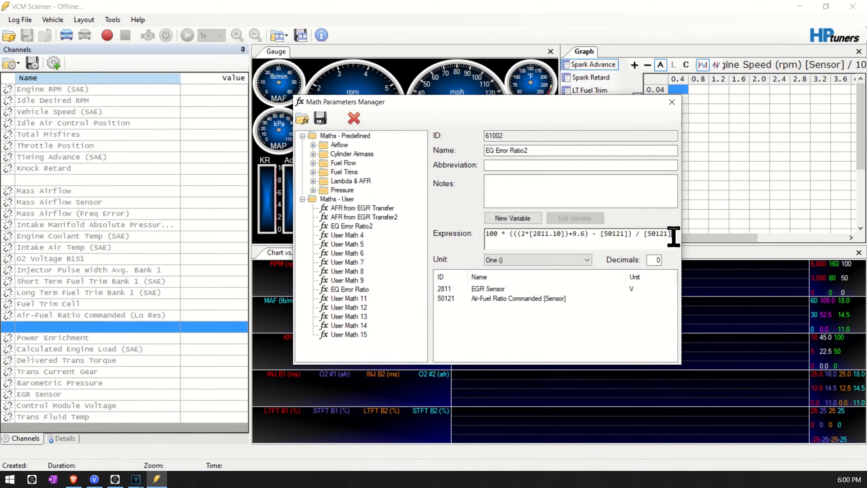
# Step: Save the edited EQ Error Ratio2 math parameter
pyautogui.click(320, 117)
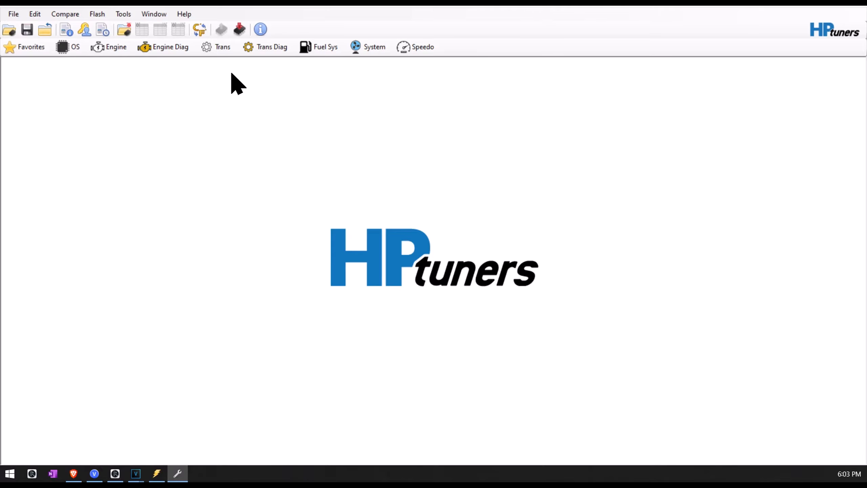
# Step: In VCM Editor, open the MAF Airflow vs. Output Frequency table and examine the units available for its airflow row
pyautogui.click(110, 49)
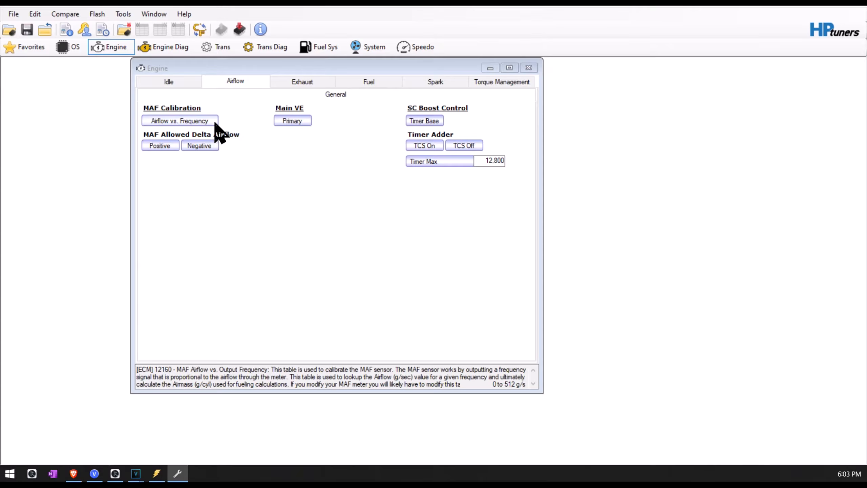
pyautogui.click(188, 123)
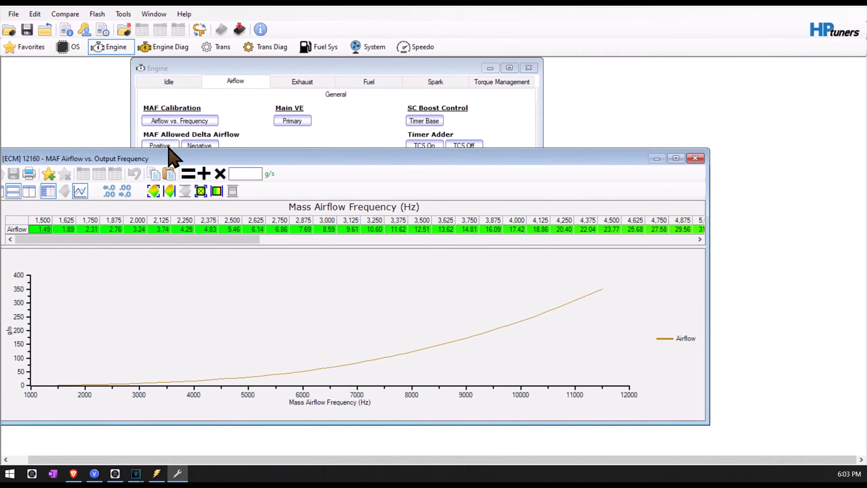
pyautogui.moveTo(149, 163); pyautogui.dragTo(252, 131)
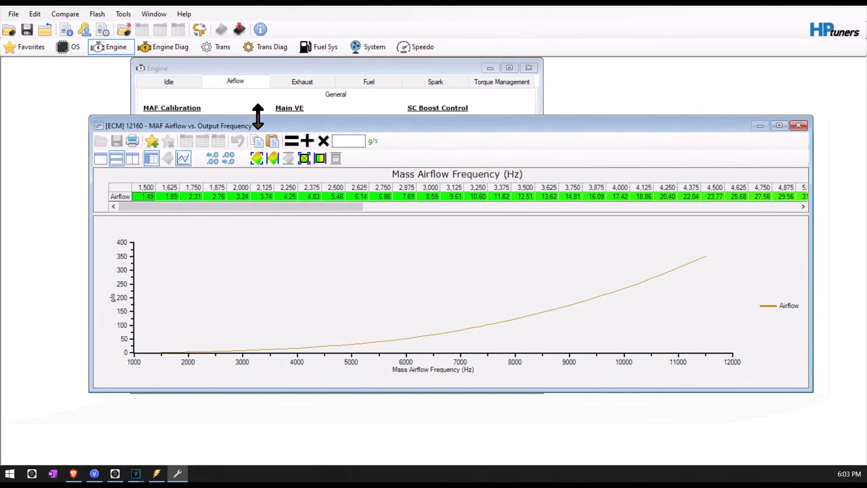
pyautogui.click(120, 197)
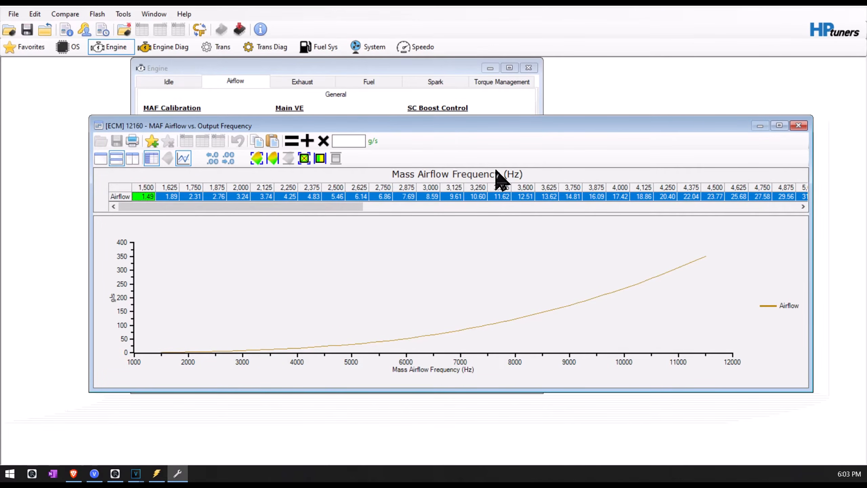
pyautogui.rightClick(119, 197)
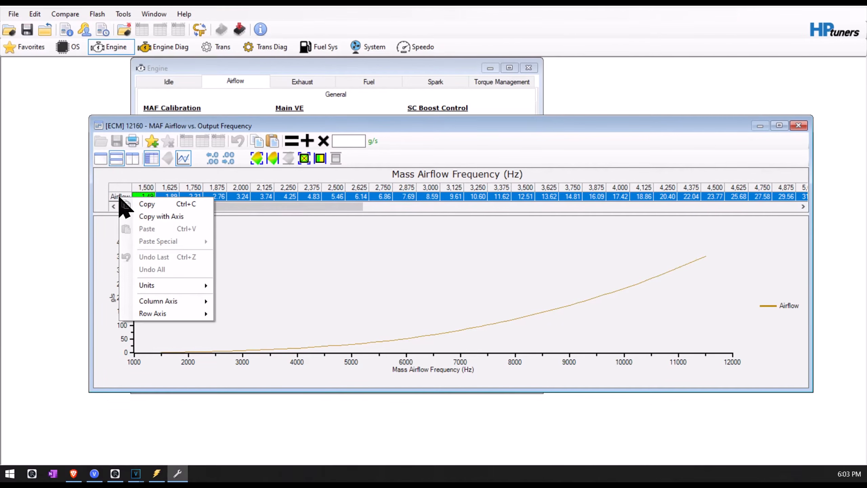
pyautogui.moveTo(137, 289)
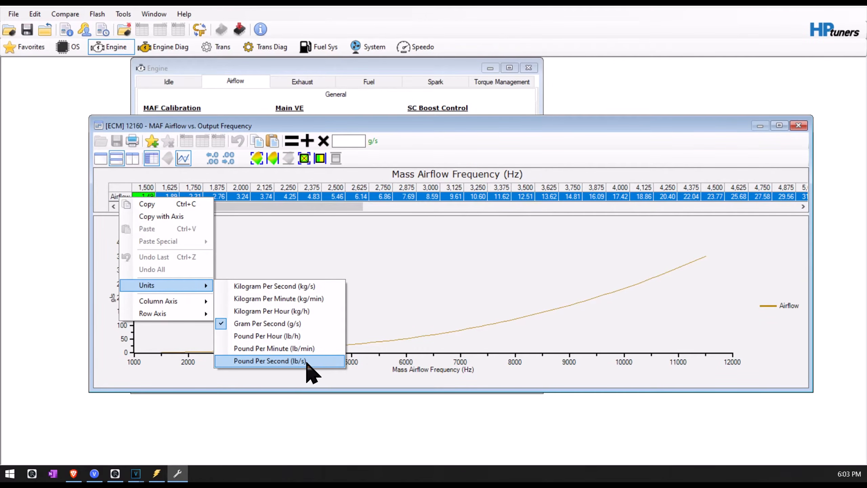
pyautogui.click(275, 233)
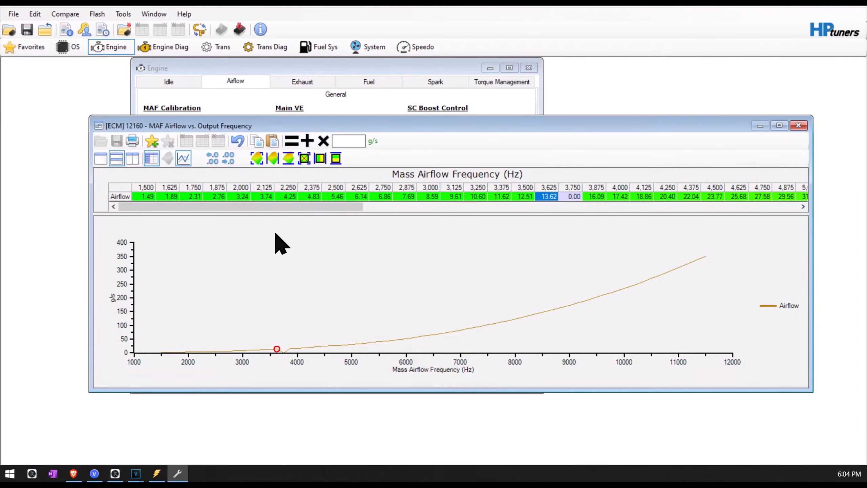
pyautogui.press('Left')
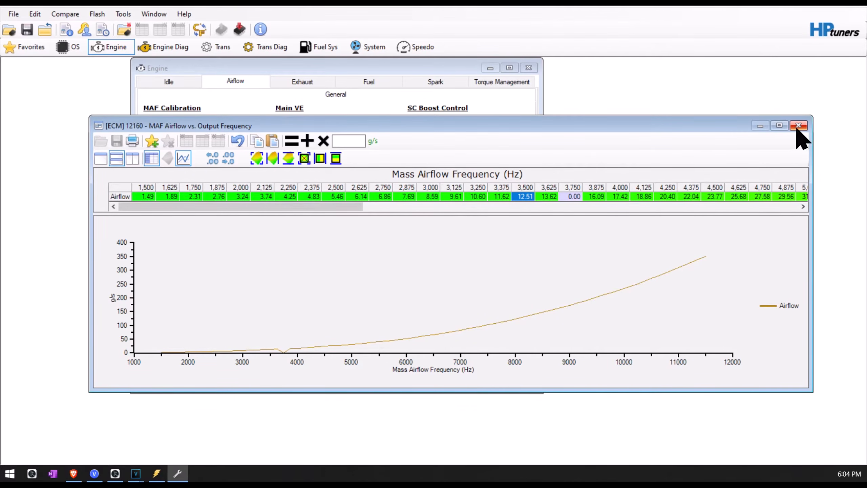
# Step: Switch to VCM Scanner, add a new table to the graph layout and label it MAF ERROR
pyautogui.click(157, 474)
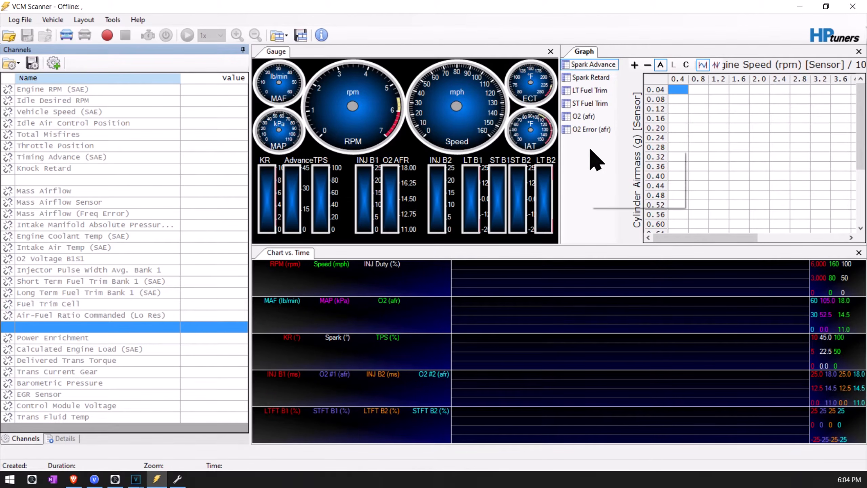
pyautogui.rightClick(591, 152)
pyautogui.click(613, 186)
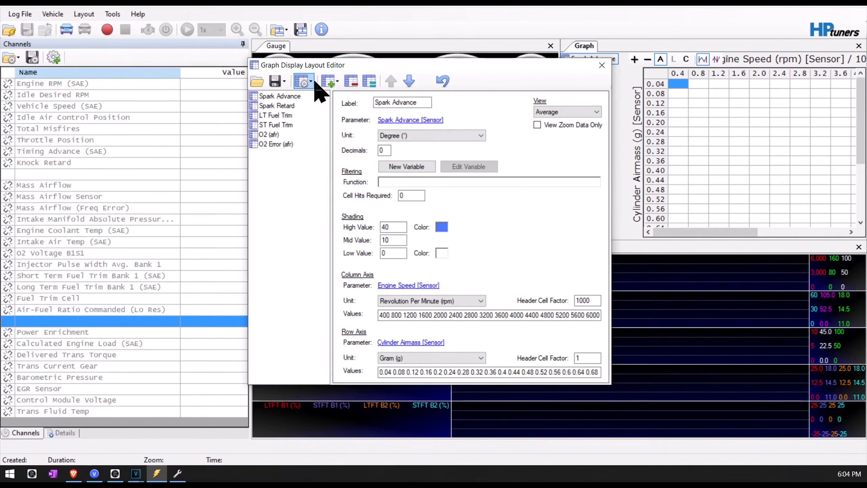
pyautogui.click(331, 87)
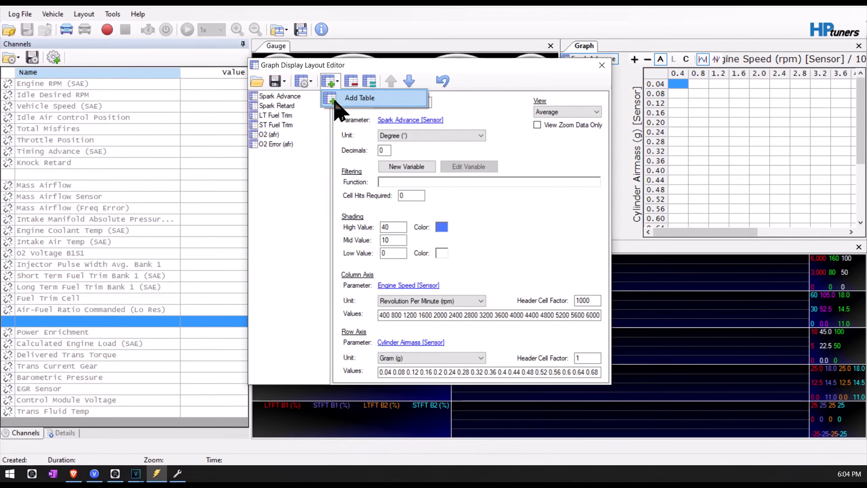
pyautogui.click(345, 98)
pyautogui.tripleClick(401, 102)
pyautogui.write('MAF ERROR')
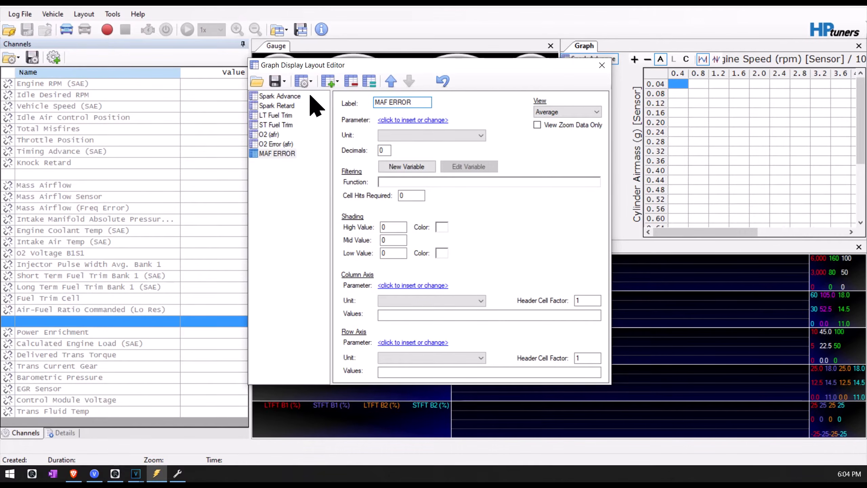
pyautogui.click(300, 197)
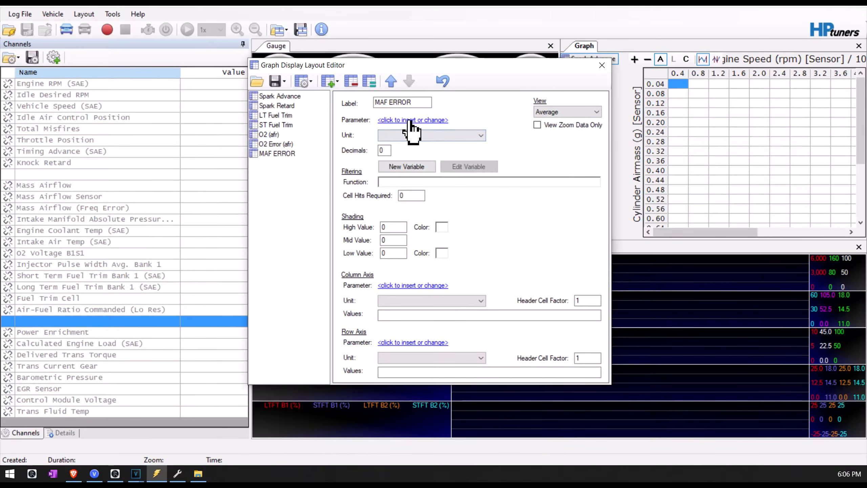
# Step: Filter parameters by "eq err" and assign the user math EQ Error Ratio as the MAF ERROR table's parameter
pyautogui.click(413, 120)
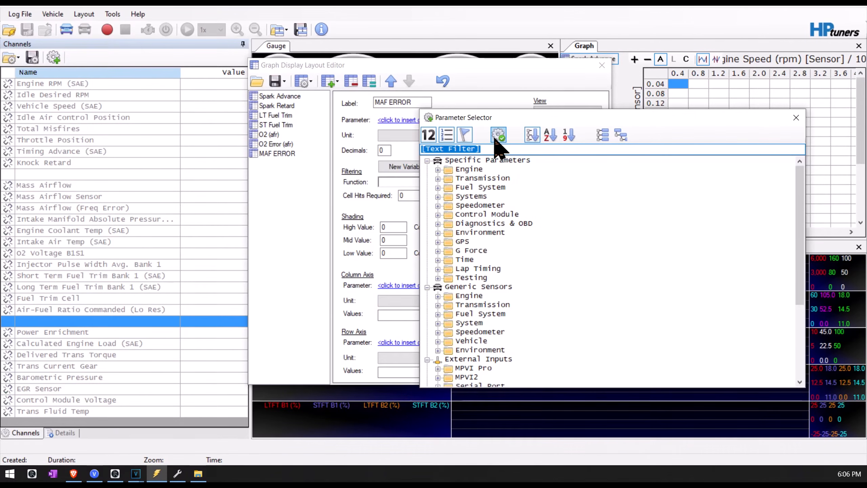
pyautogui.click(497, 148)
pyautogui.write('eq er')
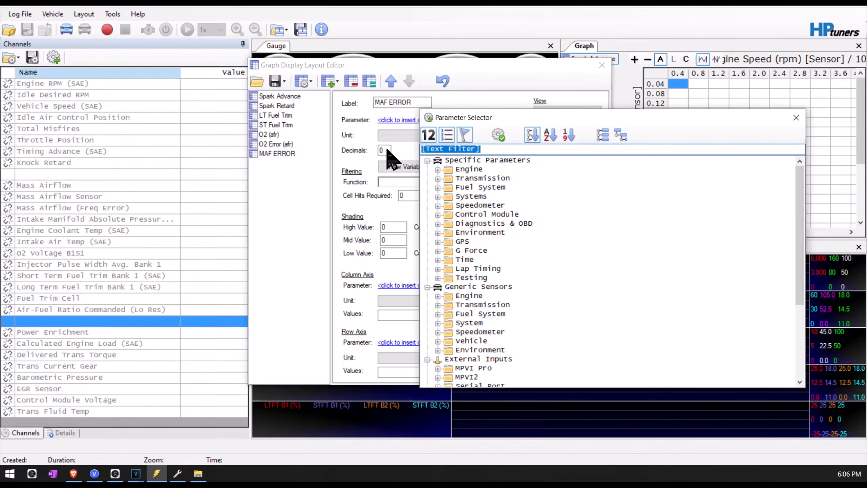
pyautogui.write('r')
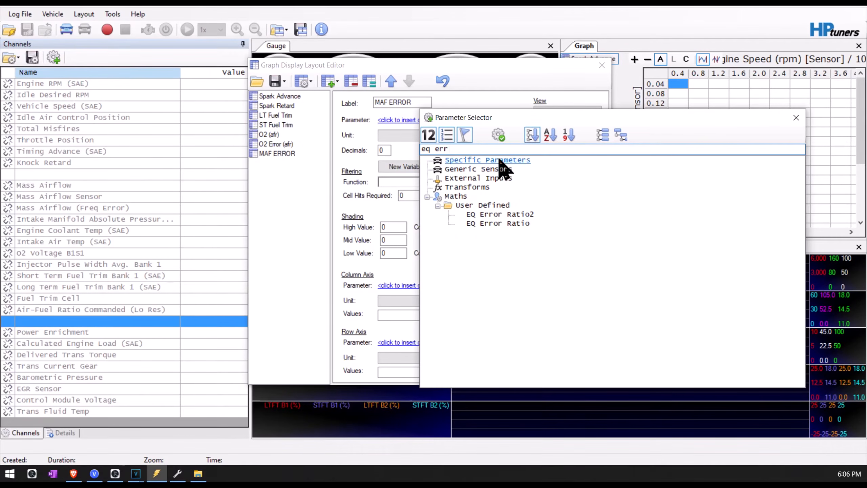
pyautogui.click(484, 224)
pyautogui.doubleClick(484, 224)
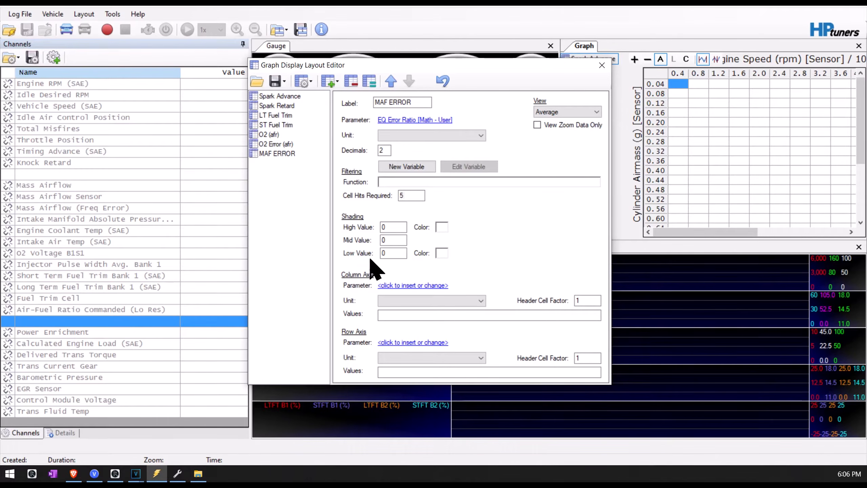
# Step: Set the MAF ERROR table's column axis parameter to the generic sensor Mass Airflow Frequency
pyautogui.click(410, 285)
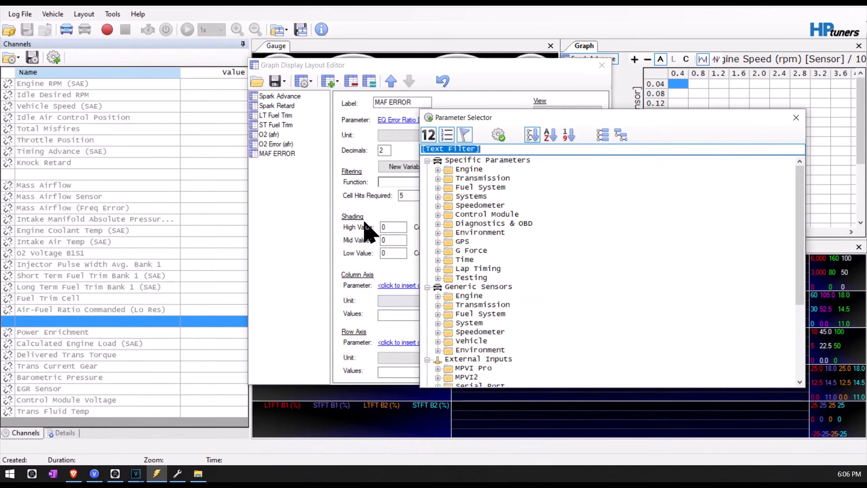
pyautogui.write('Mass Airflow Frequ')
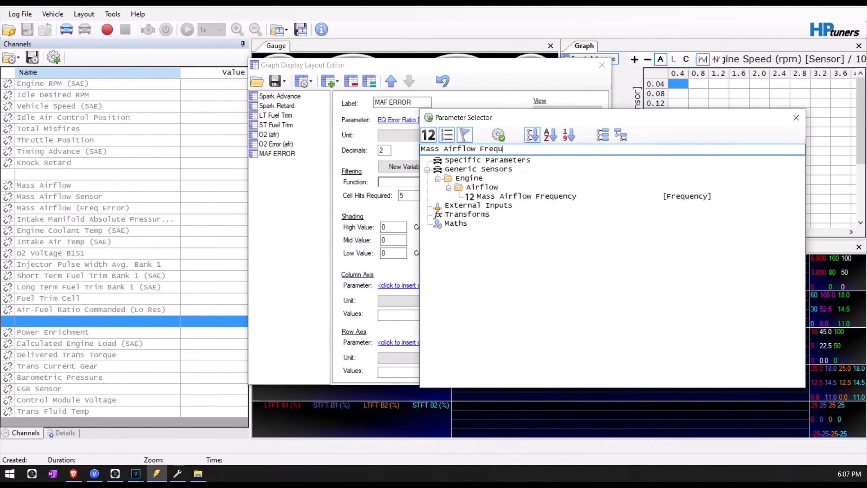
pyautogui.doubleClick(496, 197)
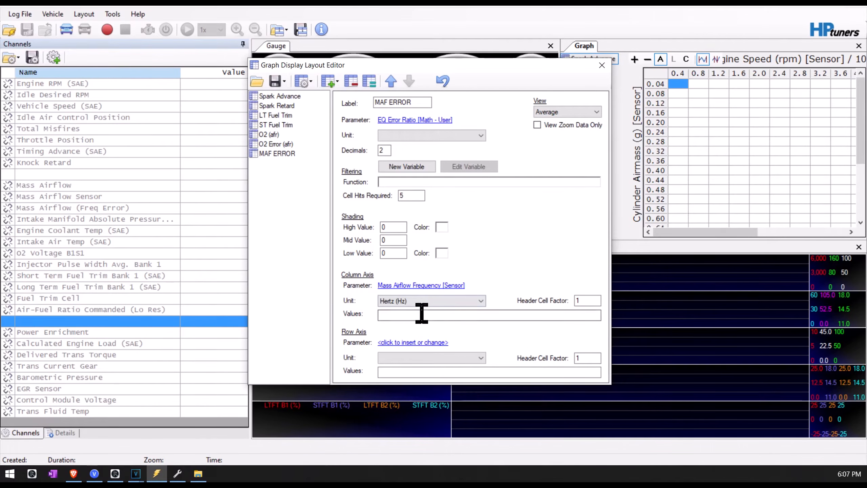
# Step: Copy the column axis labels of the MAF Airflow vs. Output Frequency table in VCM Editor
pyautogui.click(401, 315)
pyautogui.click(178, 474)
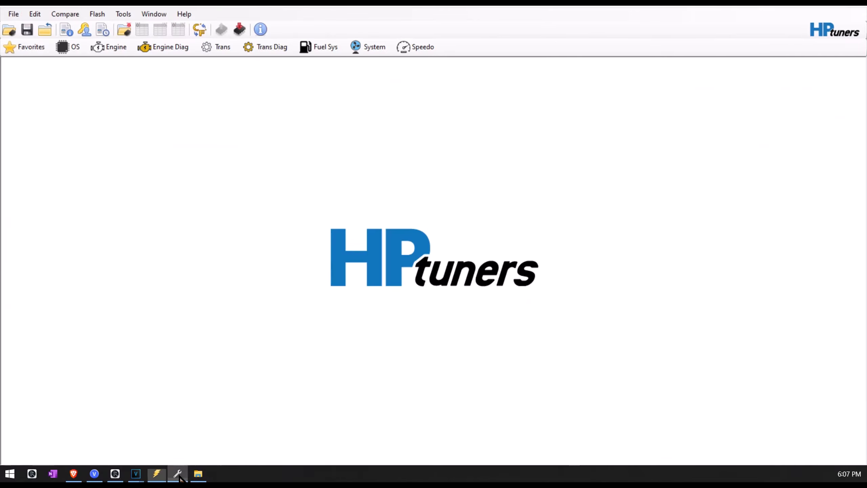
pyautogui.click(116, 48)
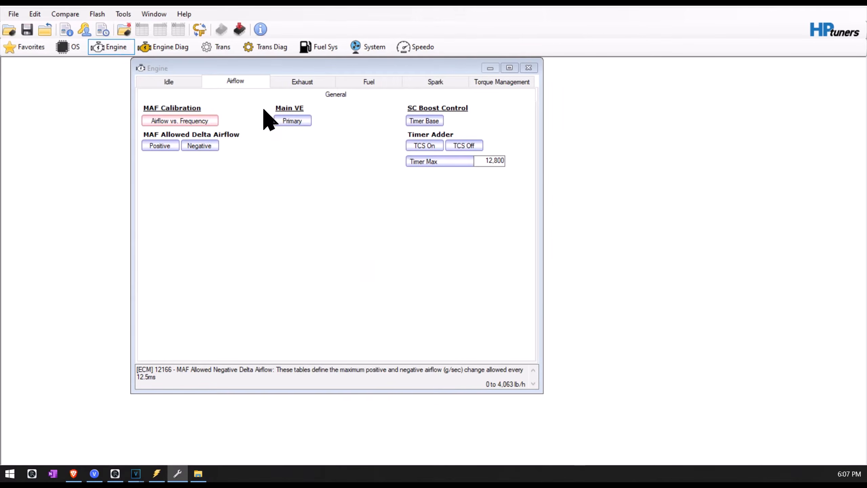
pyautogui.click(198, 122)
pyautogui.click(125, 188)
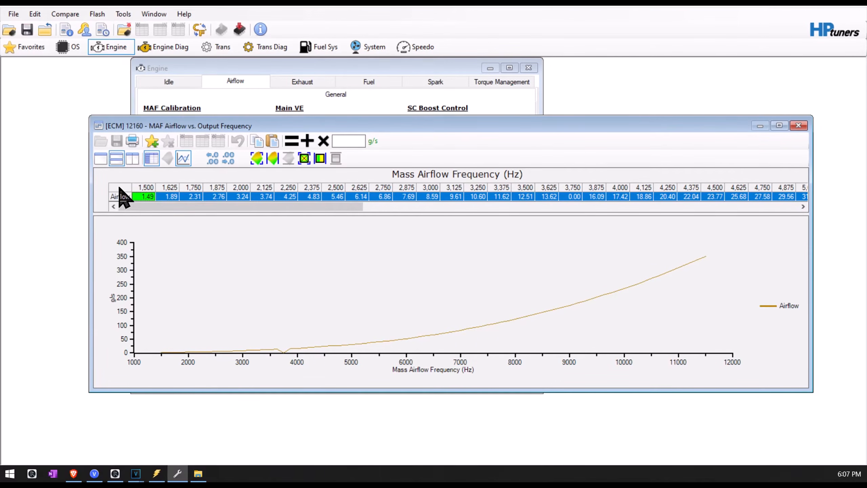
pyautogui.rightClick(120, 187)
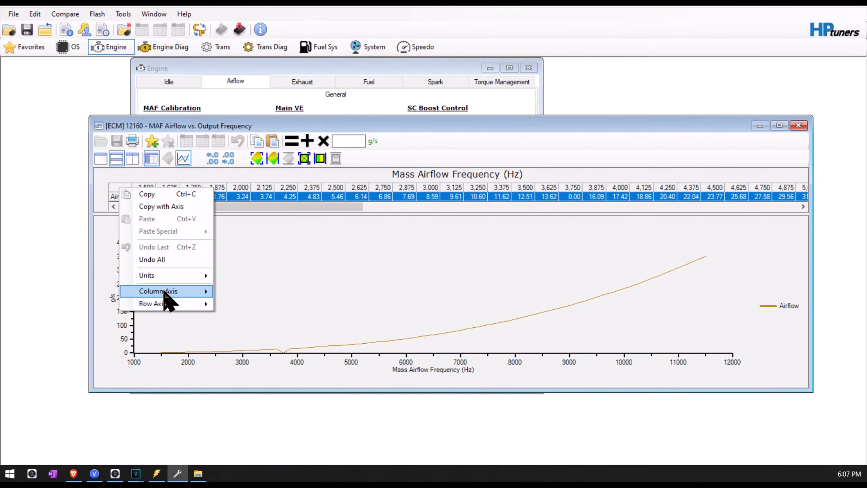
pyautogui.moveTo(165, 292)
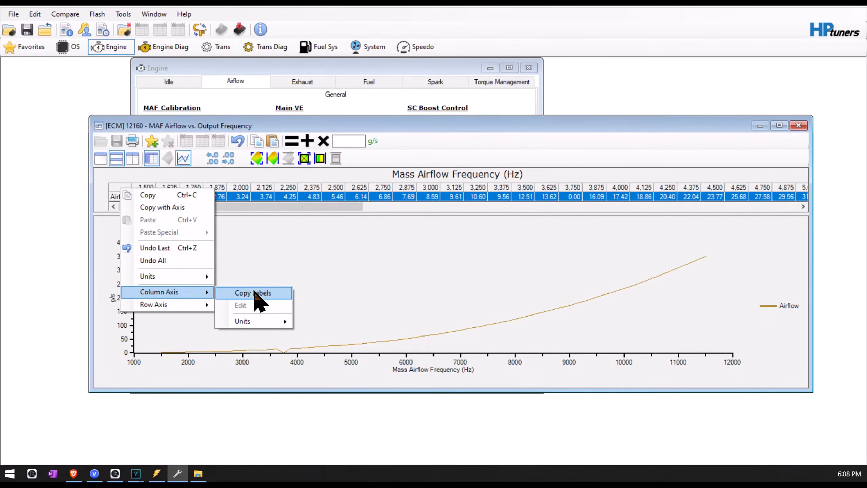
pyautogui.click(254, 293)
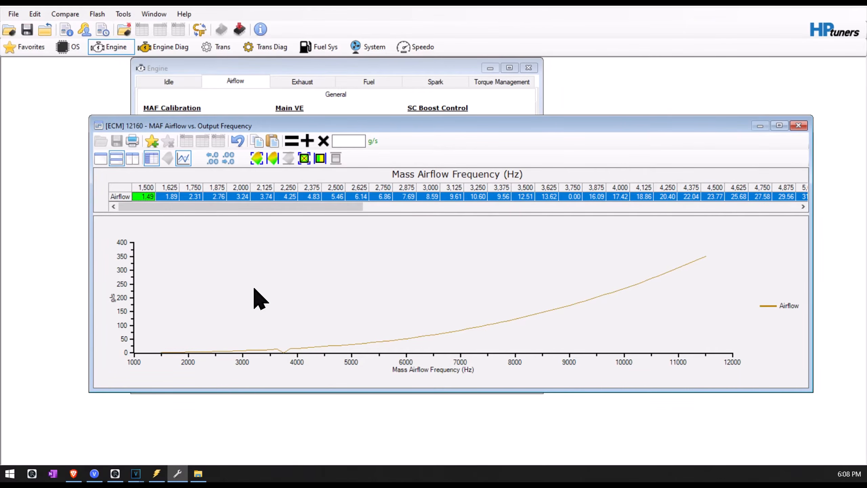
# Step: In VCM Scanner, paste the copied frequency labels as the MAF ERROR column axis values and save the graph layout
pyautogui.click(157, 473)
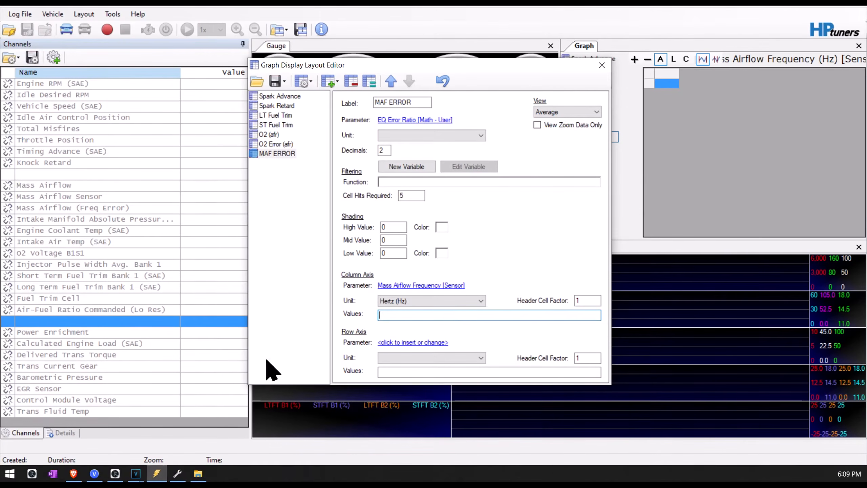
pyautogui.rightClick(387, 315)
pyautogui.click(415, 208)
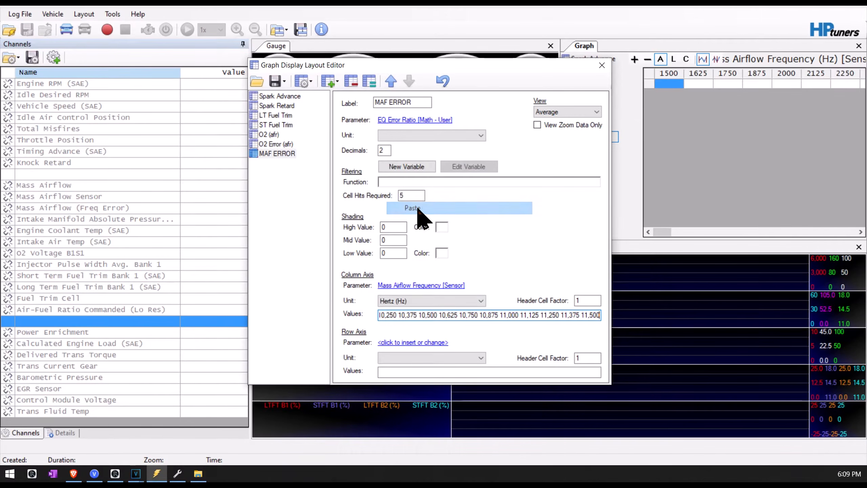
pyautogui.click(279, 85)
pyautogui.click(291, 115)
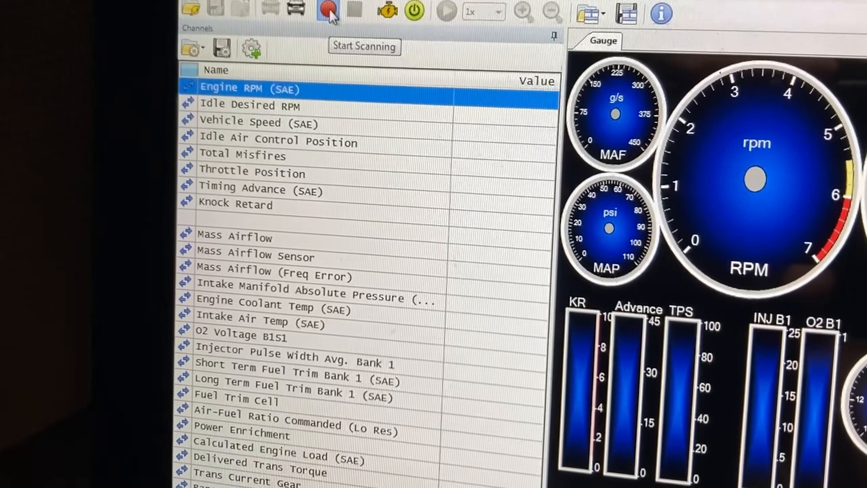
# Step: Scan the connected vehicle's channels and stop the scan
pyautogui.click(327, 6)
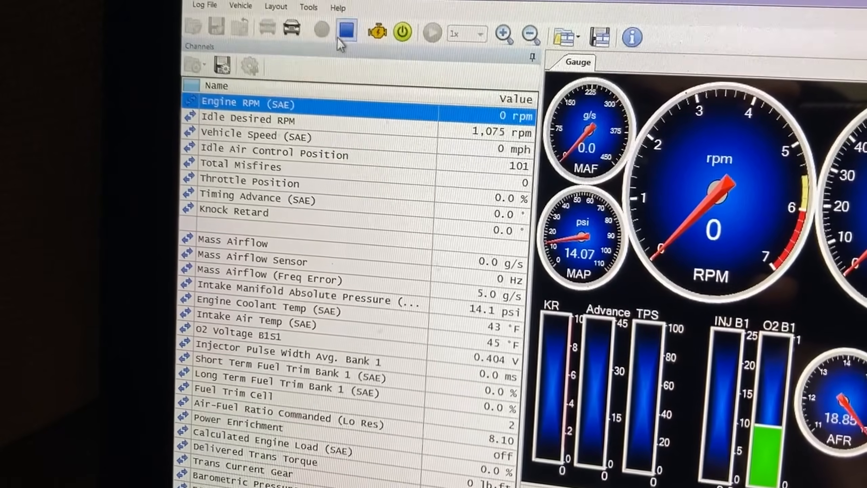
pyautogui.click(340, 36)
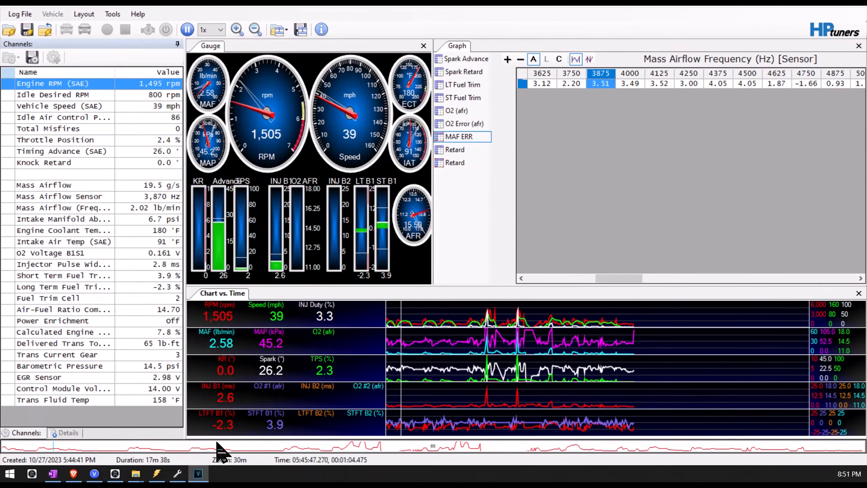
# Step: In VCM Editor, open the MAF Airflow vs. Output Frequency table and select its entire airflow row
pyautogui.click(178, 475)
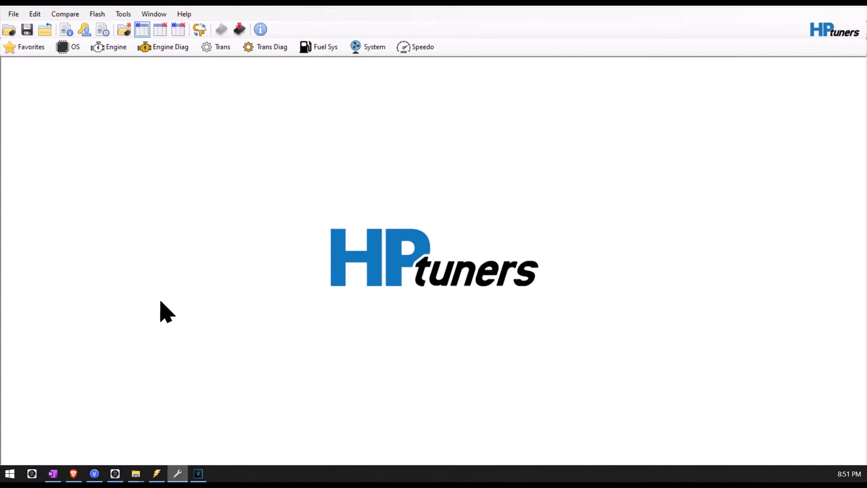
pyautogui.click(98, 51)
pyautogui.click(241, 144)
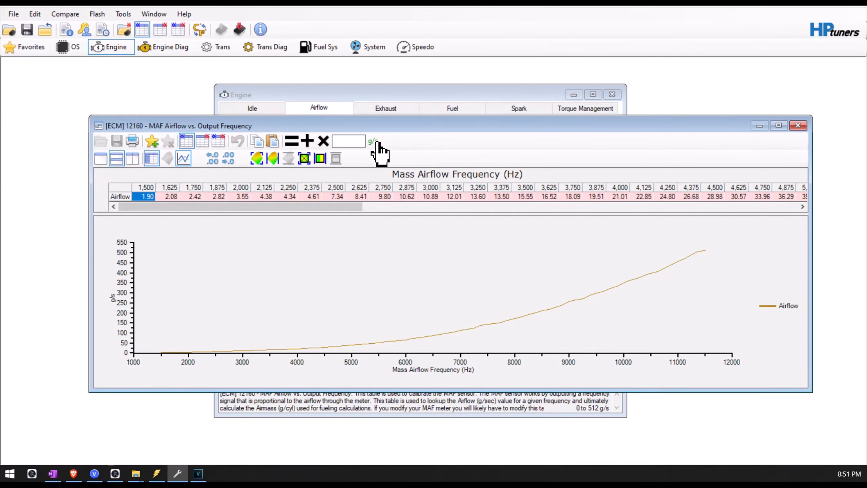
pyautogui.click(121, 197)
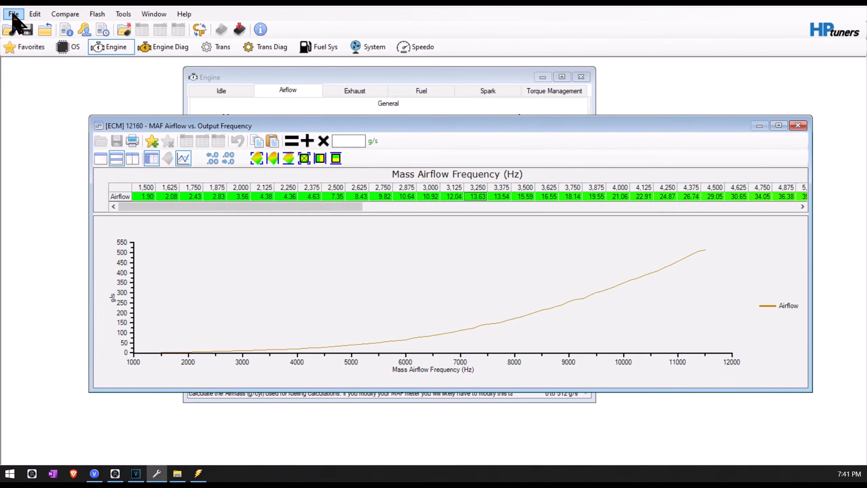
# Step: Save the tune under the file name 123 and write the calibration to the vehicle
pyautogui.click(13, 14)
pyautogui.click(29, 65)
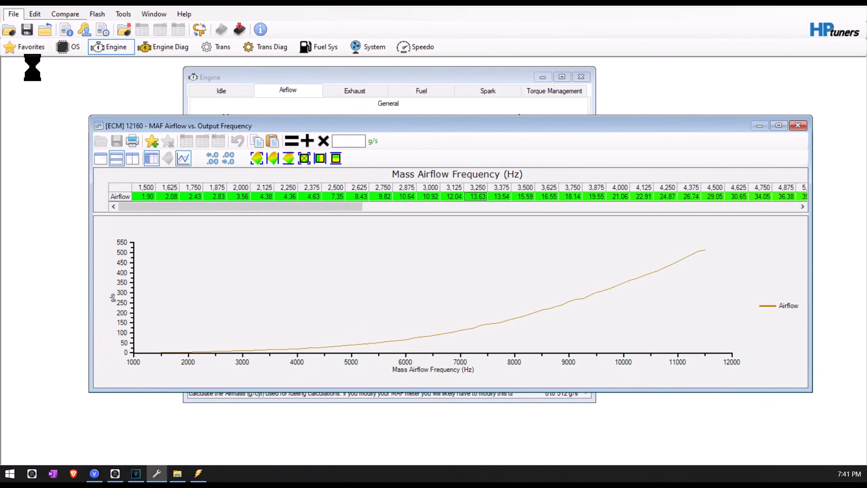
pyautogui.write('123')
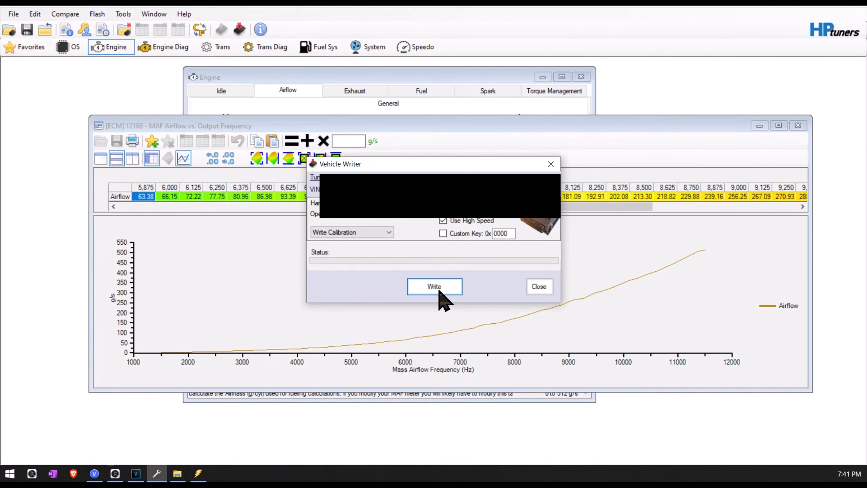
pyautogui.click(439, 291)
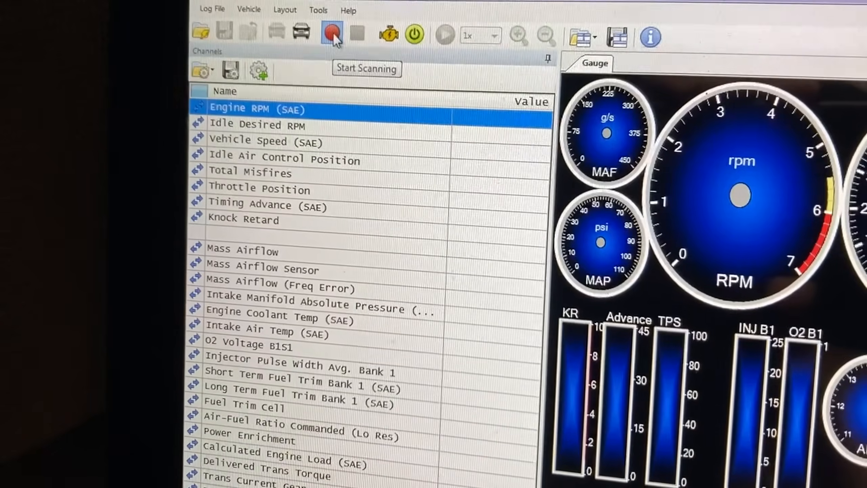
# Step: In VCM Scanner, start scanning the vehicle and save the recorded log file
pyautogui.click(107, 30)
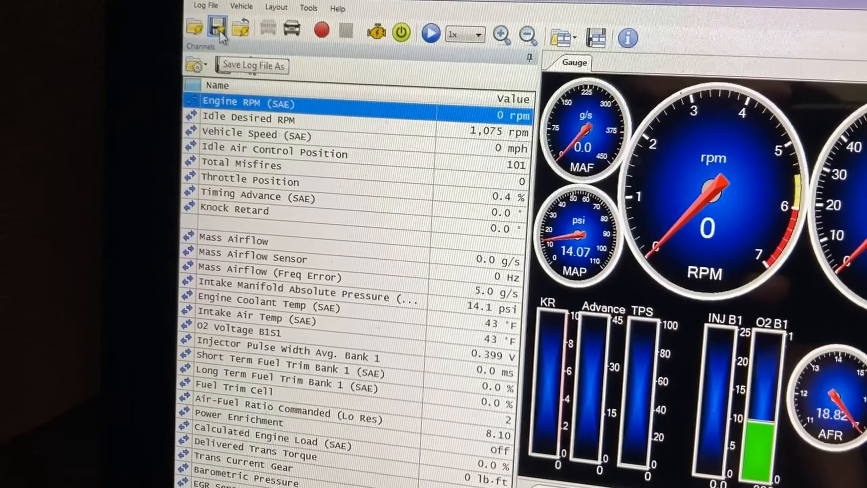
pyautogui.click(218, 28)
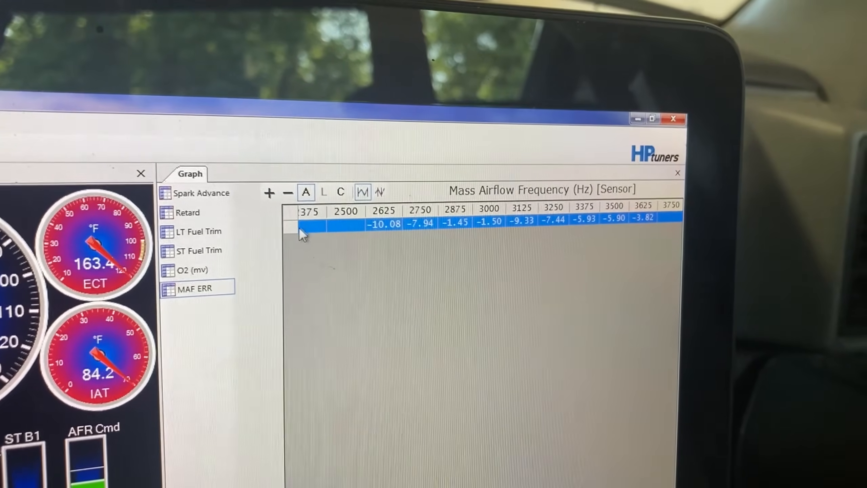
# Step: Copy the MAF ERR row and apply it to the entire VCM Editor MAF Airflow vs. Output Frequency row using Paste Special Multiply by % - Half
pyautogui.rightClick(302, 230)
pyautogui.click(325, 243)
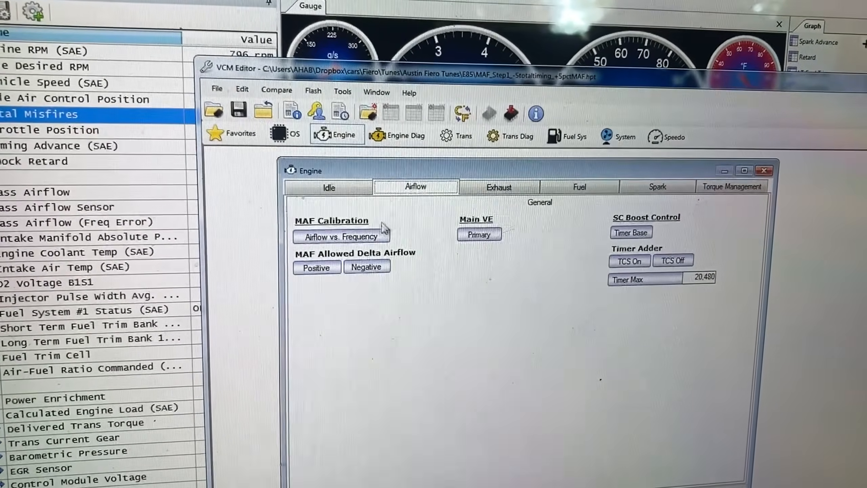
pyautogui.click(359, 237)
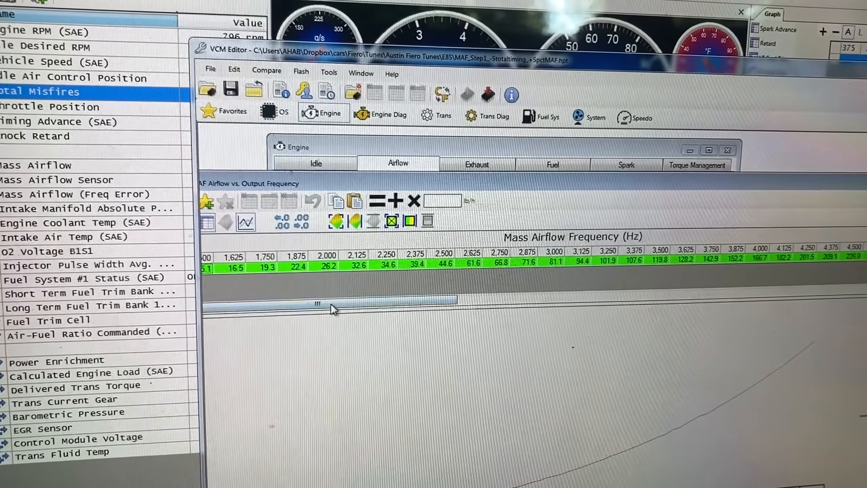
pyautogui.moveTo(296, 184); pyautogui.dragTo(436, 185)
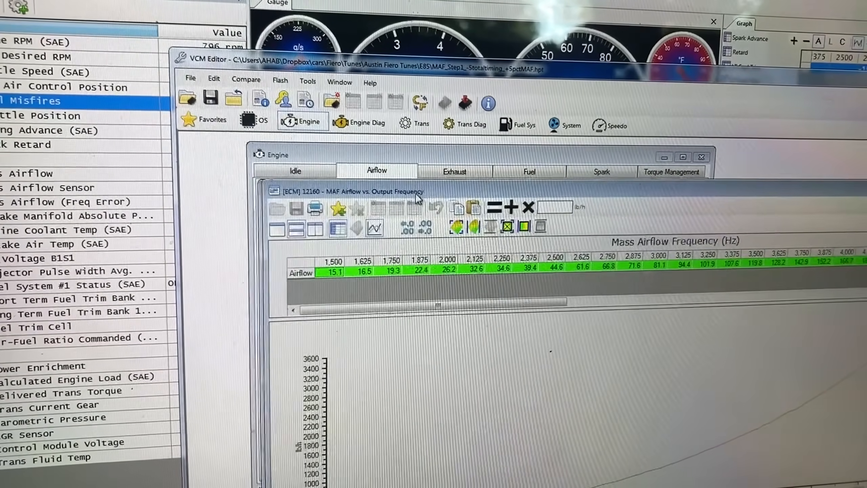
pyautogui.click(300, 274)
pyautogui.rightClick(305, 273)
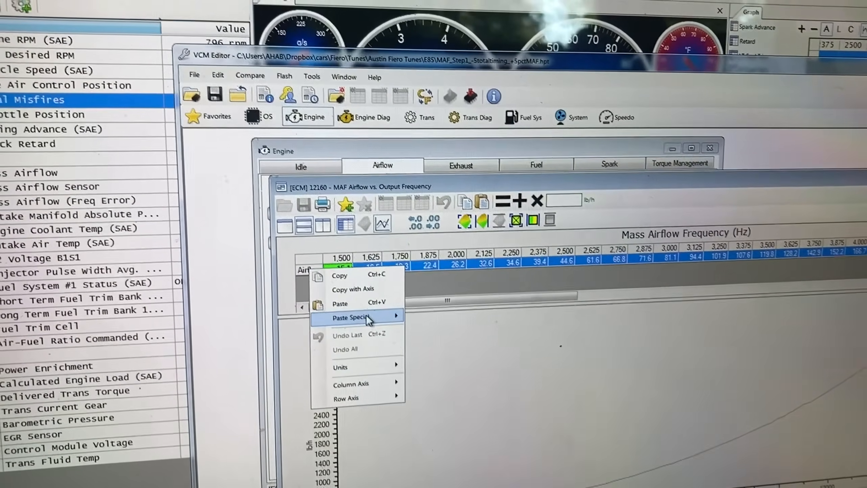
pyautogui.moveTo(362, 308)
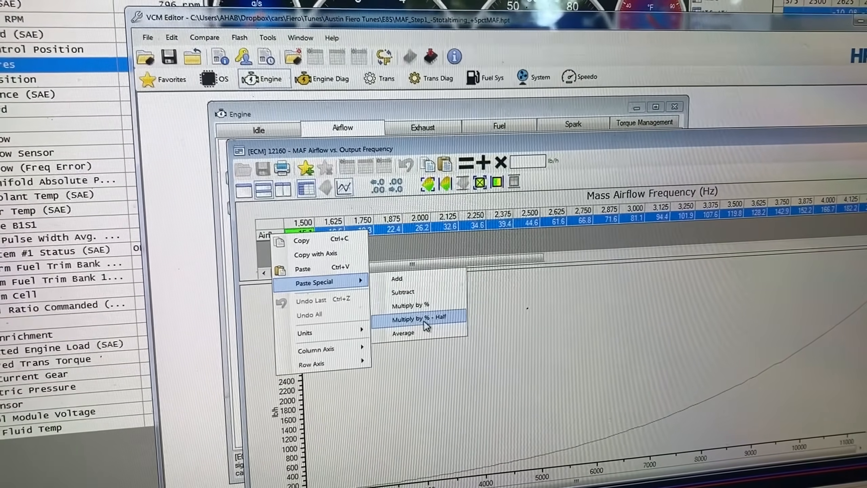
pyautogui.click(424, 322)
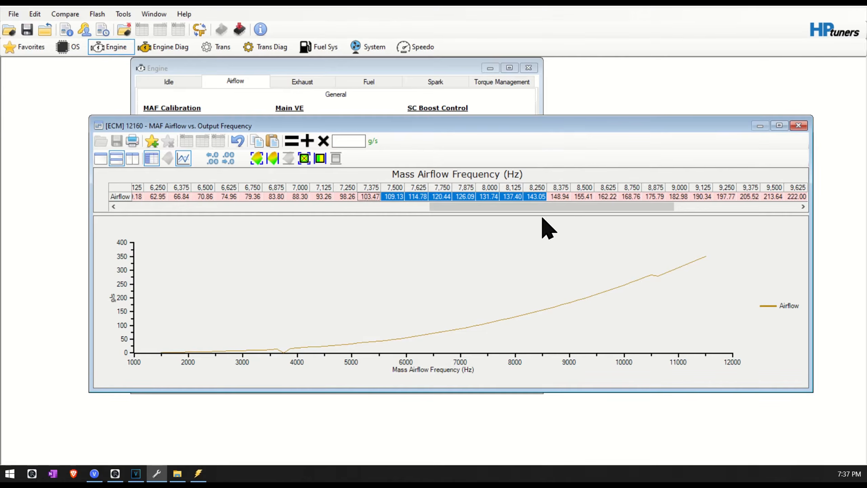
# Step: Inspect the MAF airflow curve for dips near 3,750 Hz and 10,500 Hz and the table cells around them
pyautogui.moveTo(444, 207)
pyautogui.mouseDown()
pyautogui.moveTo(437, 217)
pyautogui.moveTo(230, 212)
pyautogui.mouseUp()
pyautogui.moveTo(293, 329); pyautogui.dragTo(274, 293)
pyautogui.moveTo(232, 196)
pyautogui.mouseDown()
pyautogui.moveTo(295, 198)
pyautogui.moveTo(397, 223)
pyautogui.moveTo(706, 208)
pyautogui.mouseUp()
pyautogui.click(626, 288)
pyautogui.moveTo(626, 289); pyautogui.dragTo(651, 277)
pyautogui.moveTo(579, 197); pyautogui.dragTo(776, 199)
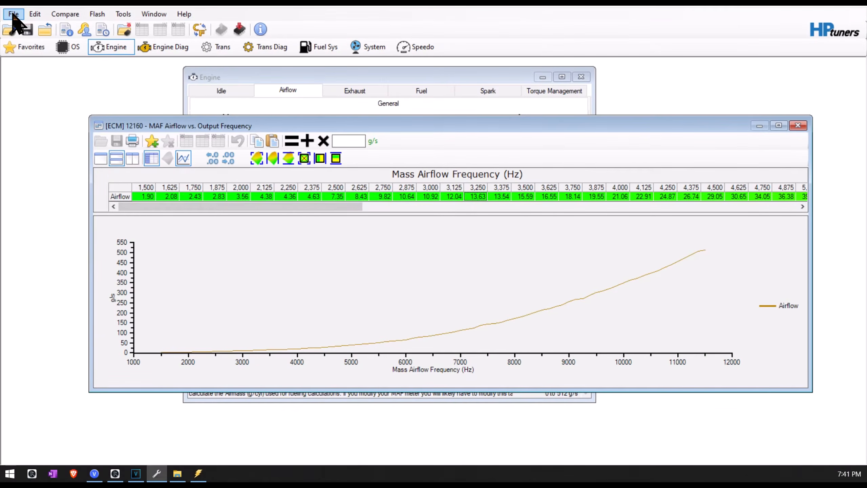
# Step: Save the tune as a new file named 12 in the E85 folder
pyautogui.click(13, 13)
pyautogui.click(28, 65)
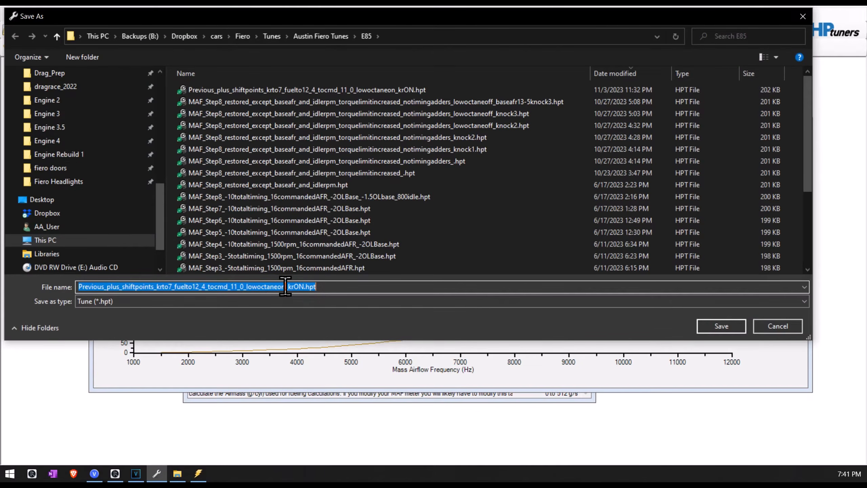
pyautogui.write('12')
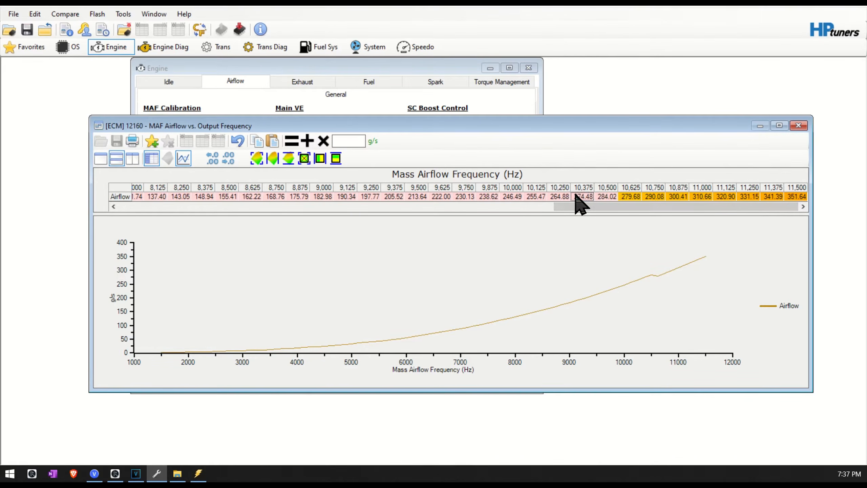
# Step: Select the MAF airflow cells from 10,375 Hz up to the end of the table
pyautogui.moveTo(577, 203); pyautogui.dragTo(835, 205)
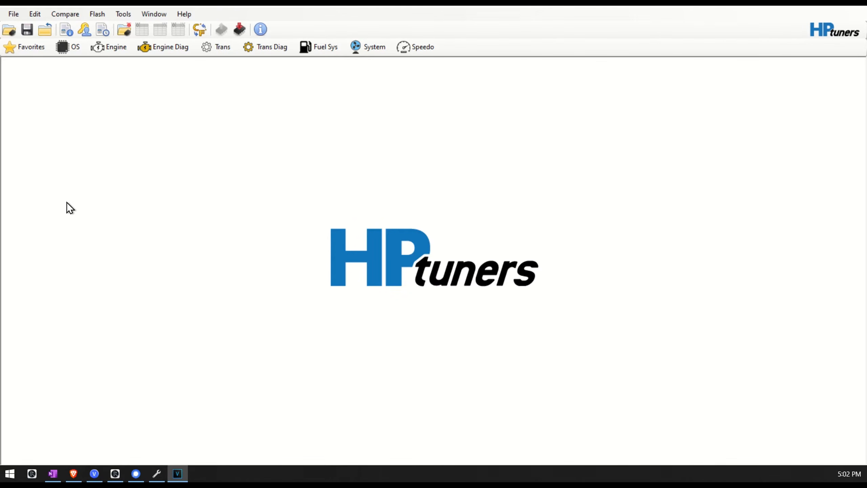
# Step: Load a compare file, show the Engine parameters and check the Open Loop AFR vs. Coolant Temp table in both files
pyautogui.click(128, 32)
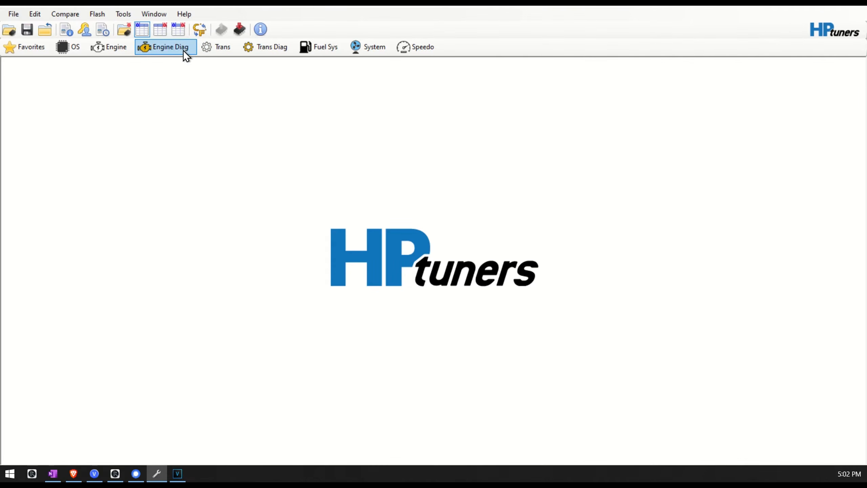
pyautogui.click(103, 51)
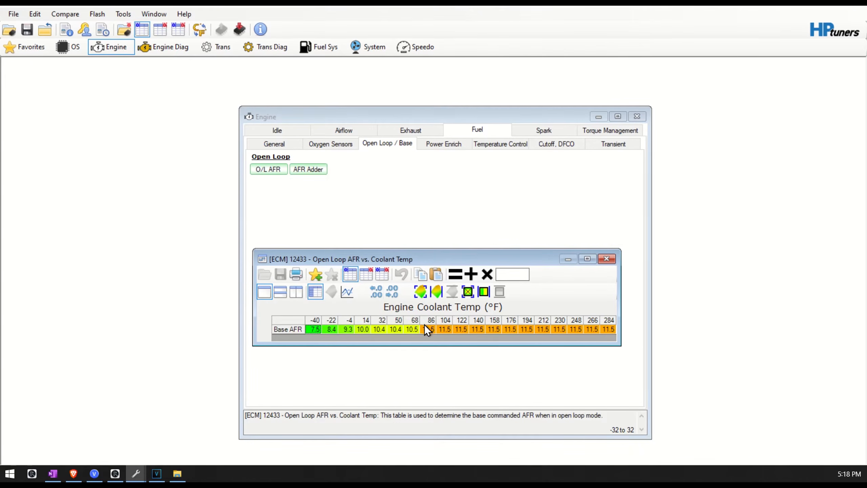
pyautogui.click(370, 272)
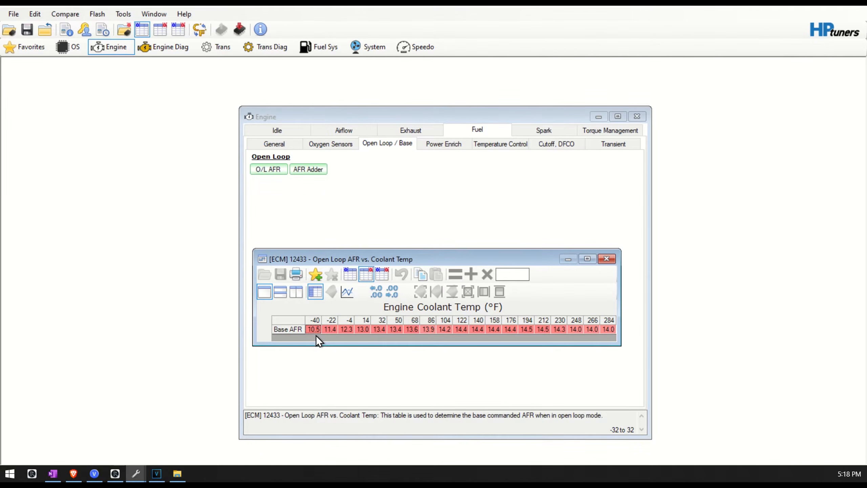
pyautogui.hotkey('ctrl', 'a')
pyautogui.click(345, 278)
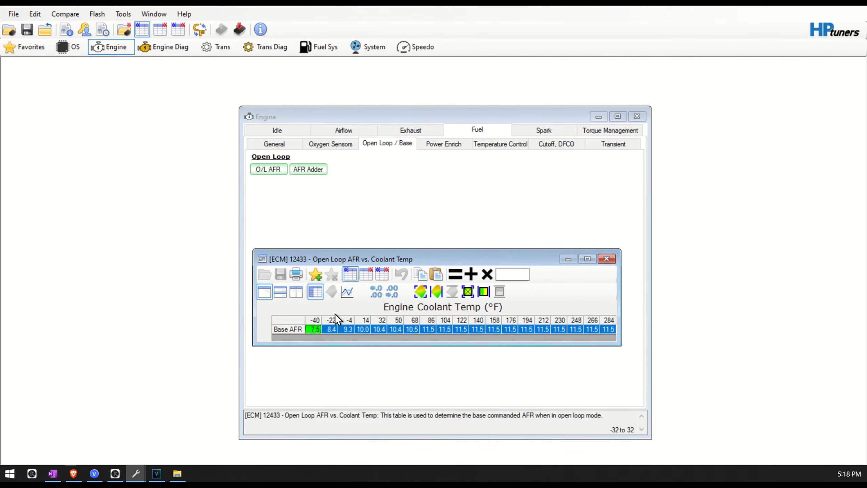
# Step: Check the compare file's Fuel Cutoff RPM (In Gear) values and select the spark-limiting RPM Threshold value
pyautogui.click(556, 144)
pyautogui.click(273, 180)
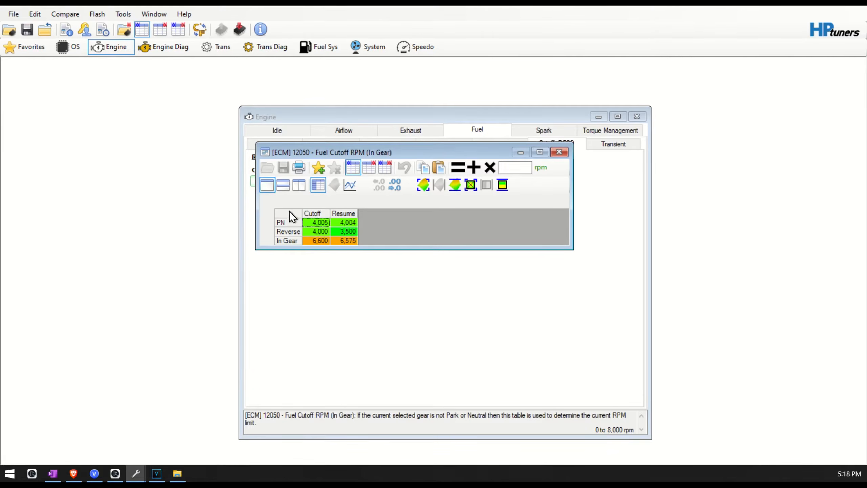
pyautogui.click(366, 170)
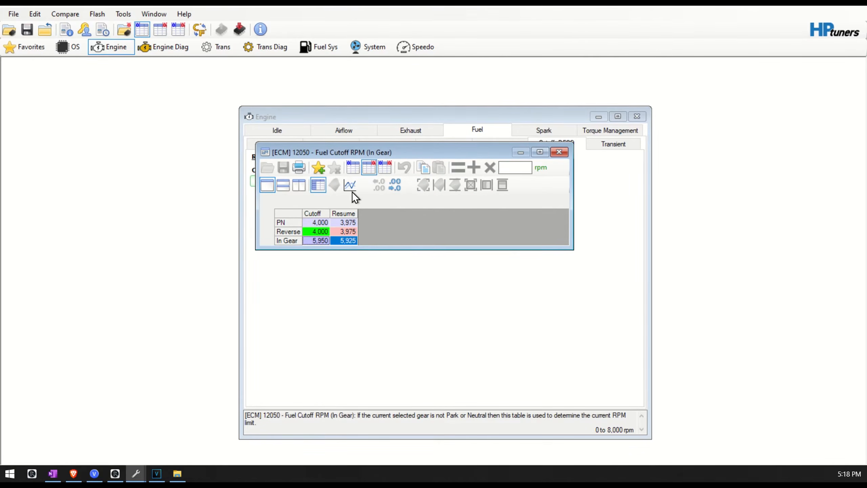
pyautogui.rightClick(344, 238)
pyautogui.click(377, 274)
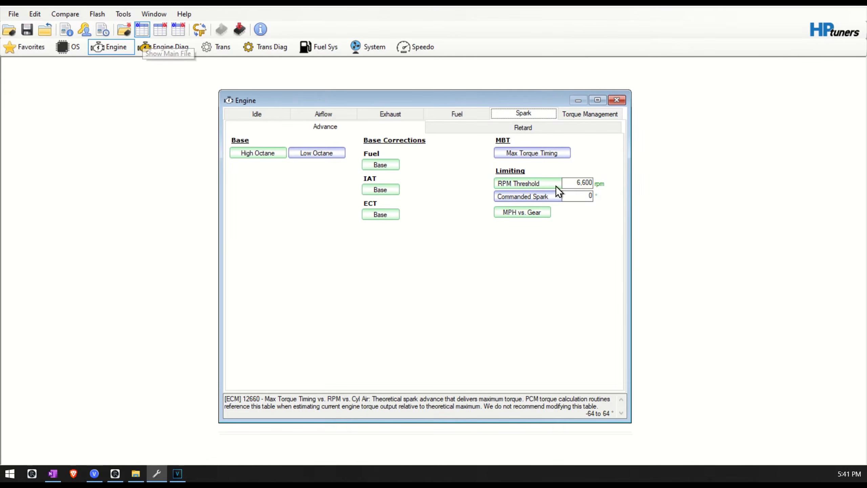
pyautogui.click(577, 184)
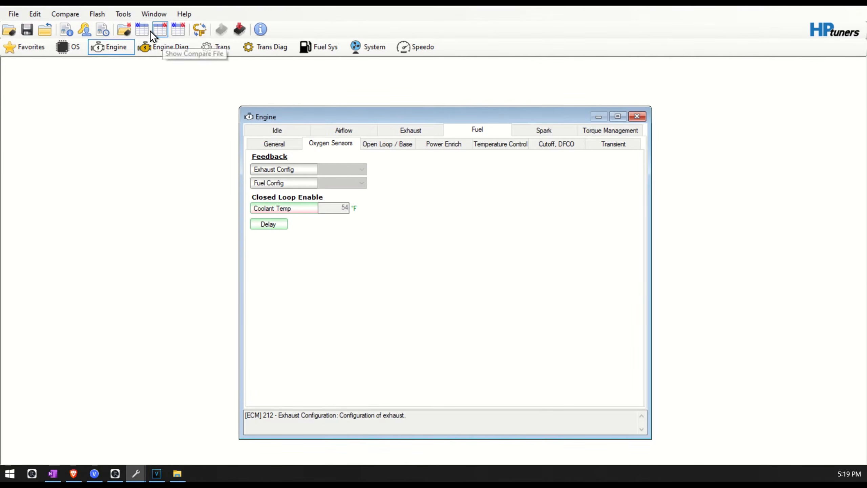
# Step: Set the main file's closed loop enable coolant temperature to 54 °F
pyautogui.click(144, 31)
pyautogui.moveTo(330, 207); pyautogui.dragTo(393, 207)
pyautogui.write('54')
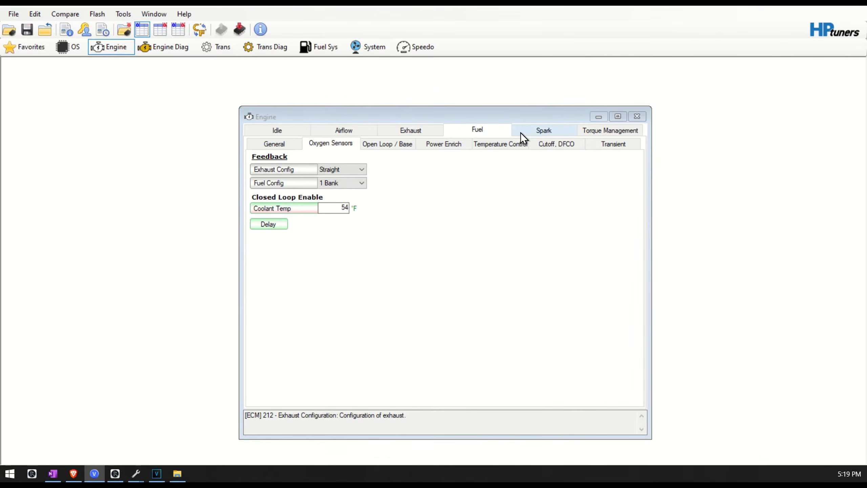
# Step: Add 5° across the High Octane and Low Octane Main Spark vs. Airmass vs. RPM tables
pyautogui.click(521, 133)
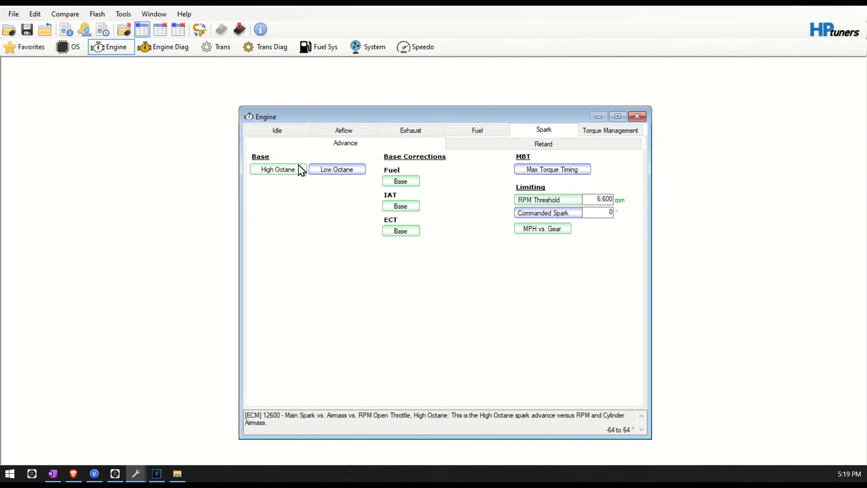
pyautogui.click(283, 170)
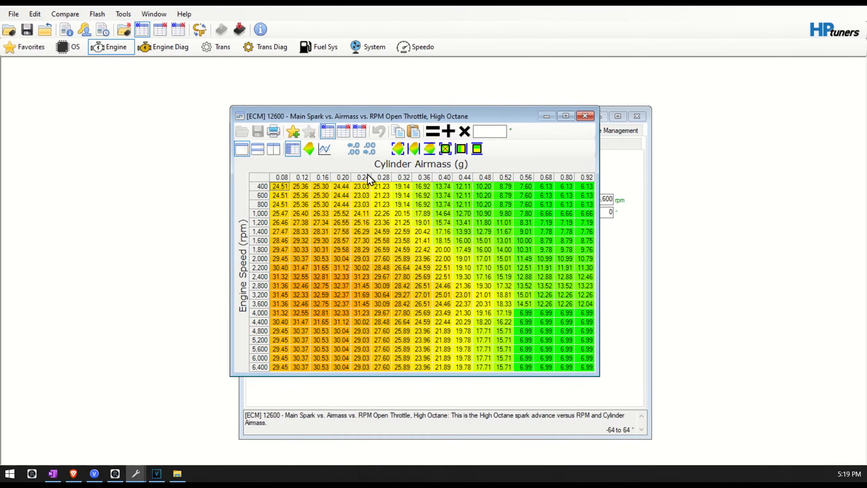
pyautogui.hotkey('ctrl', 'a')
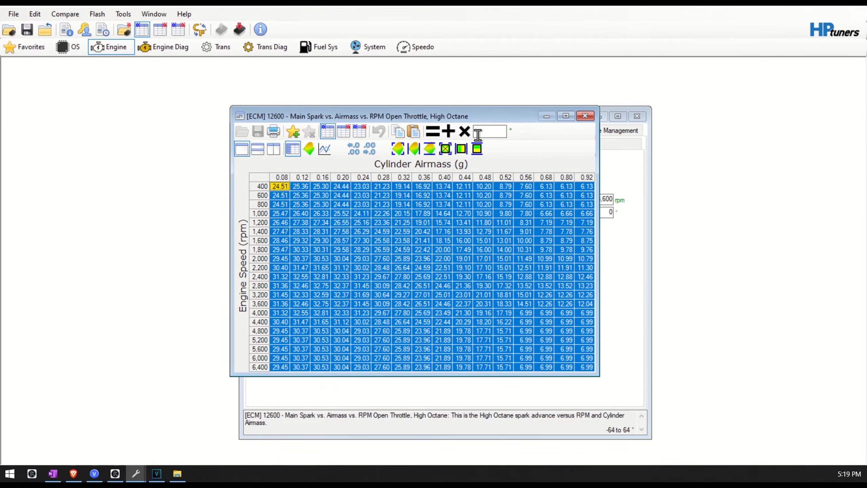
pyautogui.write('5')
pyautogui.click(448, 132)
pyautogui.press('Escape')
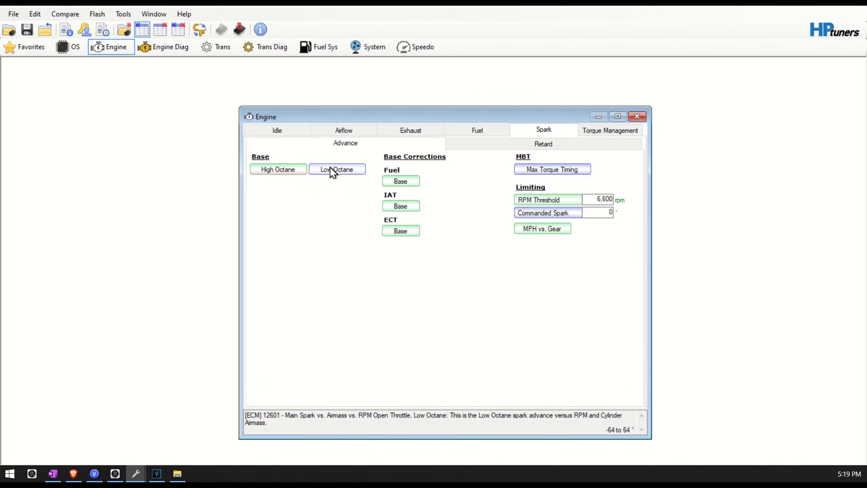
pyautogui.click(331, 168)
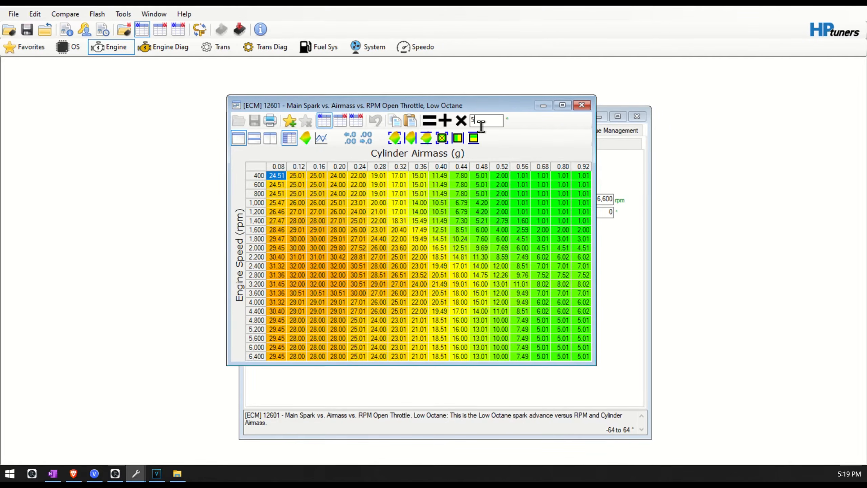
pyautogui.click(444, 138)
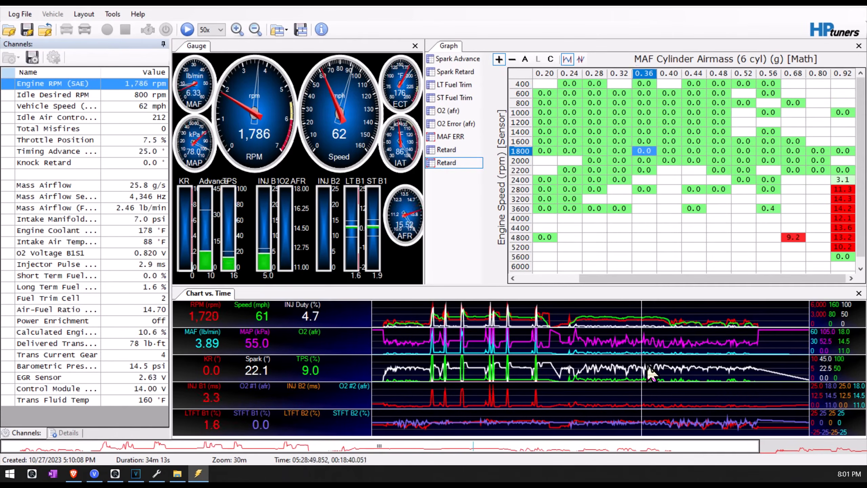
# Step: In VCM Scanner, scrub through the logged drive to examine the gauge readings and the knock retard by RPM and cylinder airmass
pyautogui.moveTo(648, 366); pyautogui.dragTo(785, 381)
pyautogui.moveTo(562, 388); pyautogui.dragTo(493, 382)
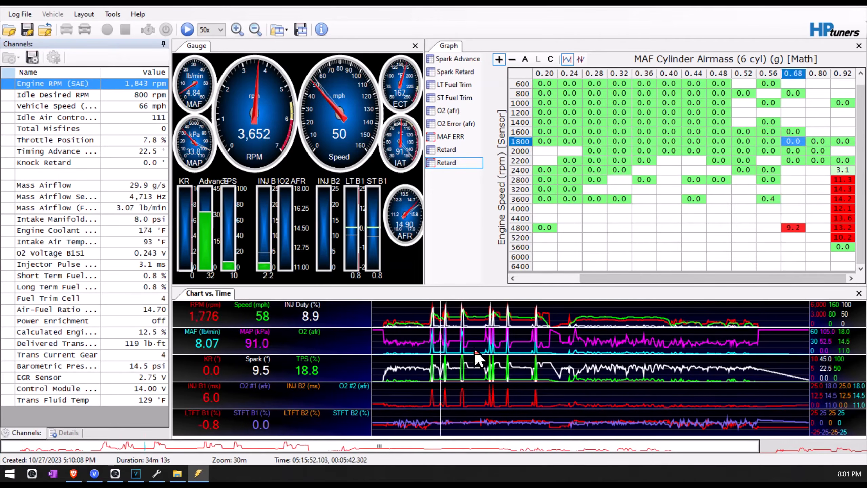
pyautogui.moveTo(475, 351); pyautogui.dragTo(798, 378)
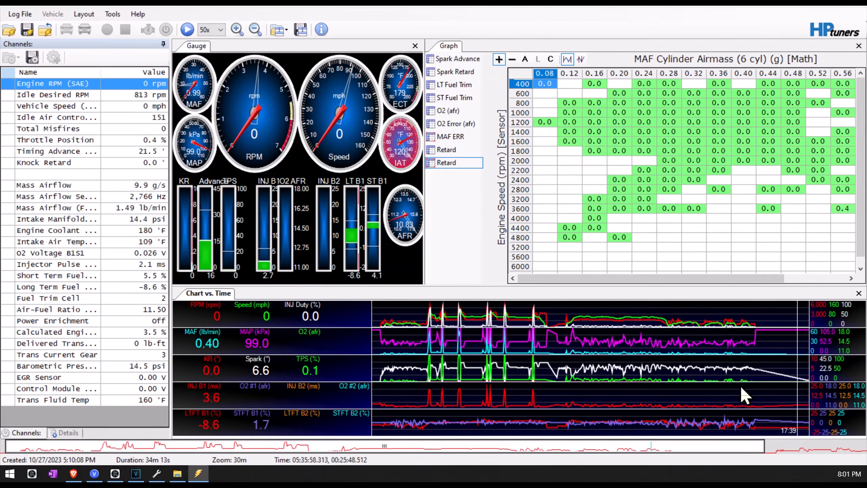
pyautogui.click(484, 376)
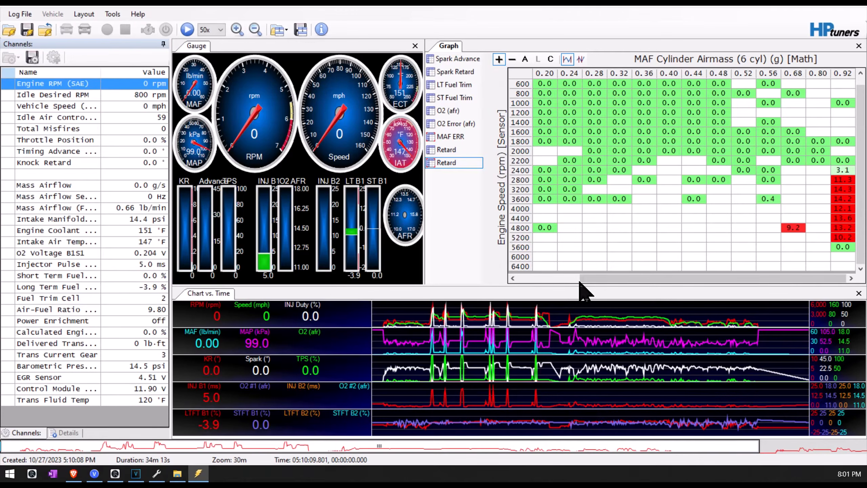
pyautogui.moveTo(595, 278); pyautogui.dragTo(616, 278)
pyautogui.moveTo(460, 356); pyautogui.dragTo(789, 384)
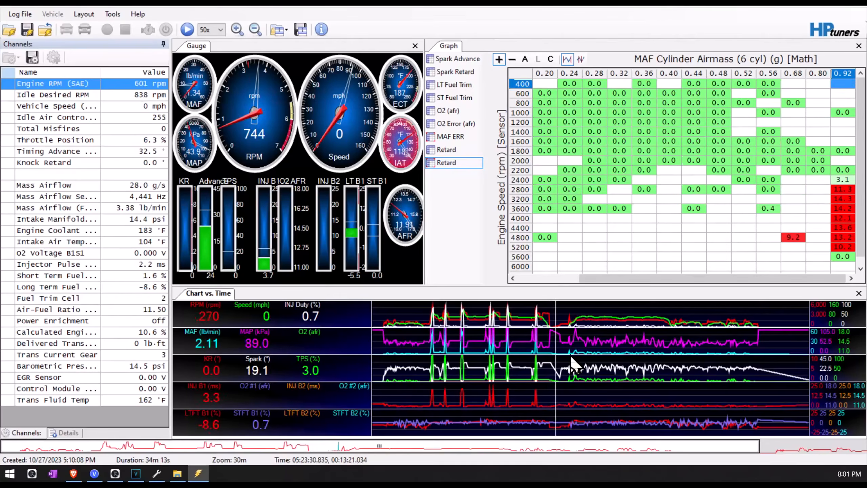
pyautogui.moveTo(611, 367); pyautogui.dragTo(741, 385)
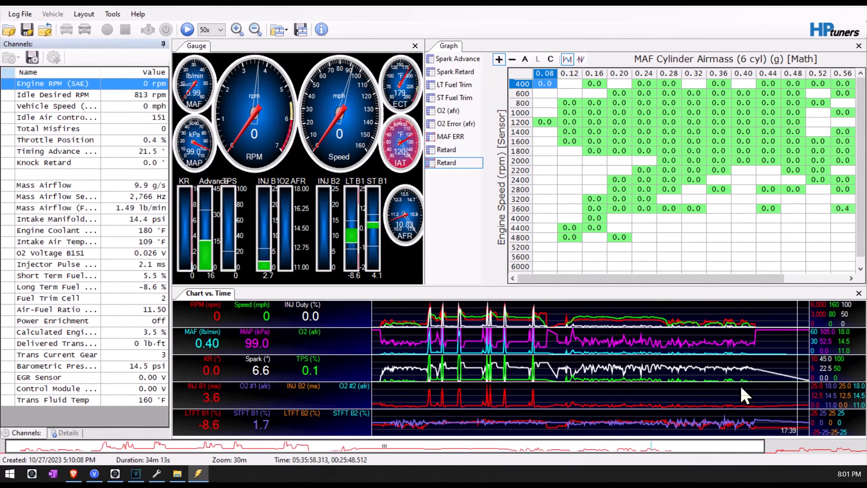
# Step: Scrub through the logged pulls and copy all values of the knock Retard graph by RPM and cylinder airmass
pyautogui.moveTo(515, 377); pyautogui.dragTo(469, 374)
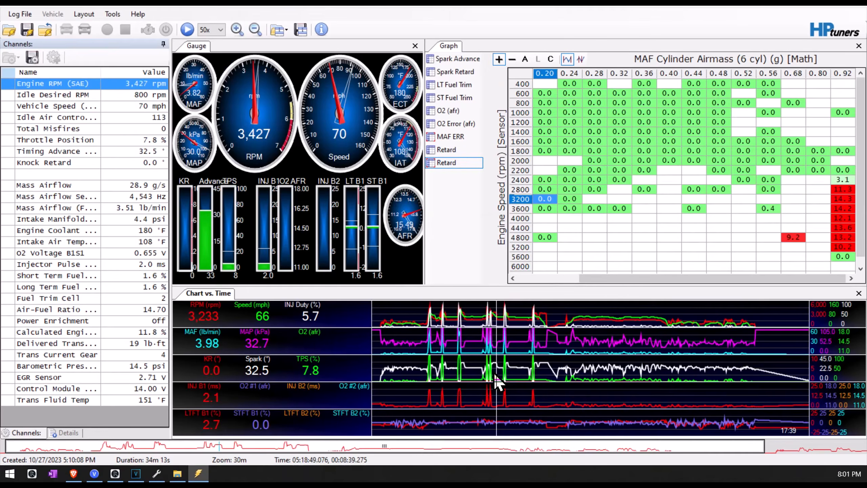
pyautogui.moveTo(495, 376); pyautogui.dragTo(474, 371)
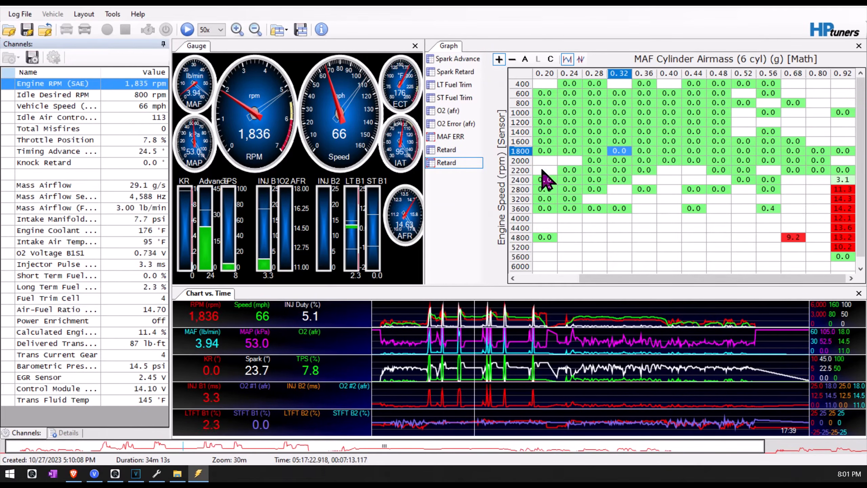
pyautogui.click(522, 74)
pyautogui.click(522, 75)
pyautogui.rightClick(521, 75)
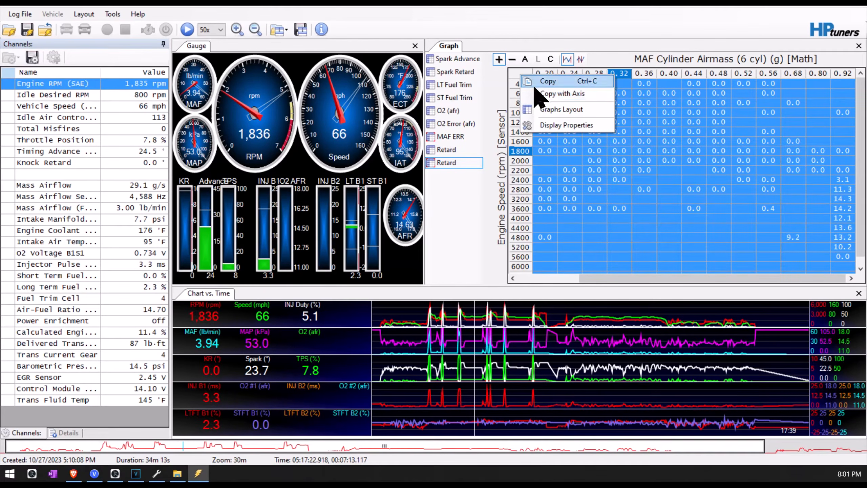
pyautogui.click(534, 81)
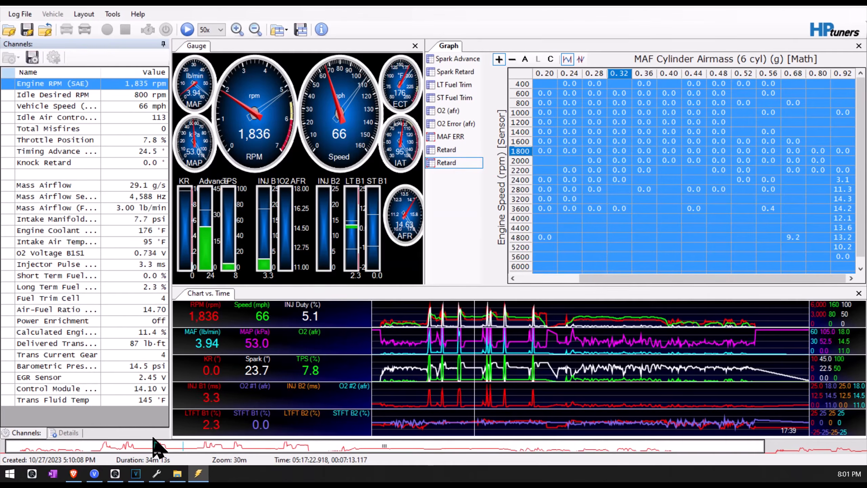
# Step: In VCM Editor, subtract the copied knock retard values from the entire High Octane Main Spark vs. Airmass vs. RPM table
pyautogui.click(153, 476)
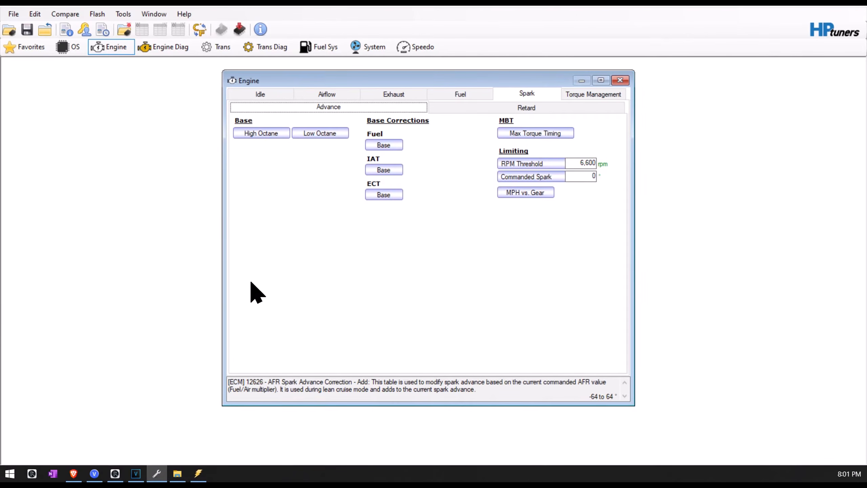
pyautogui.click(262, 134)
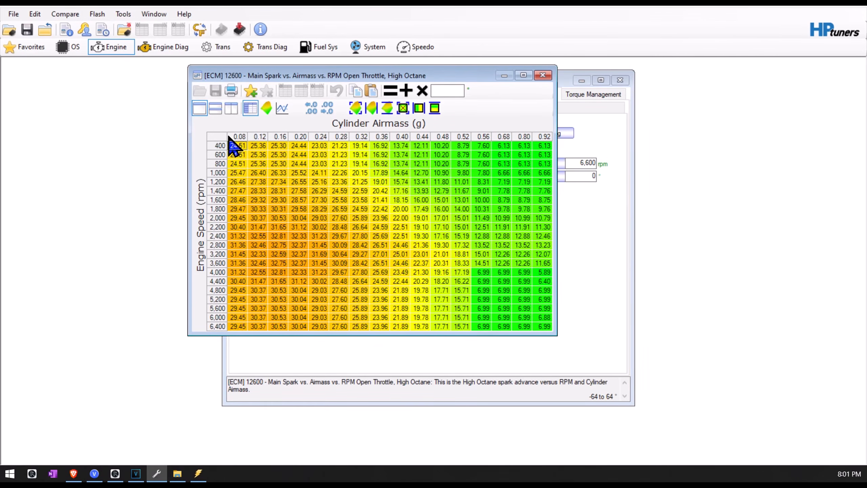
pyautogui.click(216, 136)
pyautogui.rightClick(216, 136)
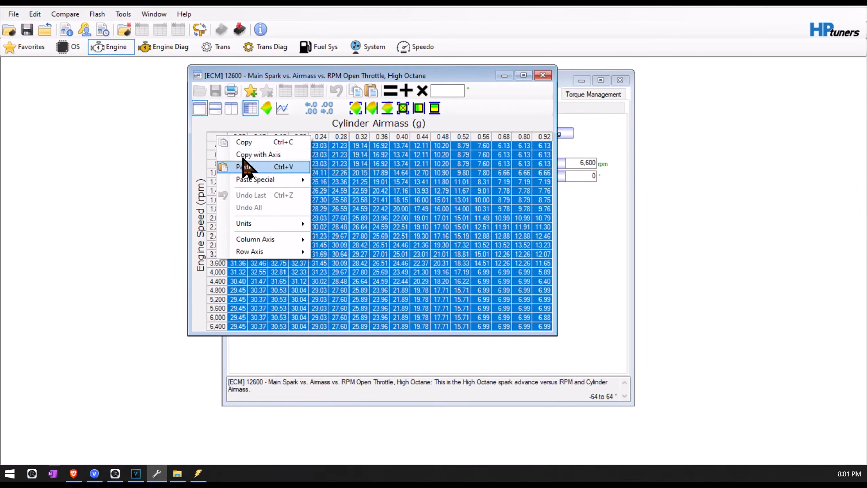
pyautogui.moveTo(252, 183)
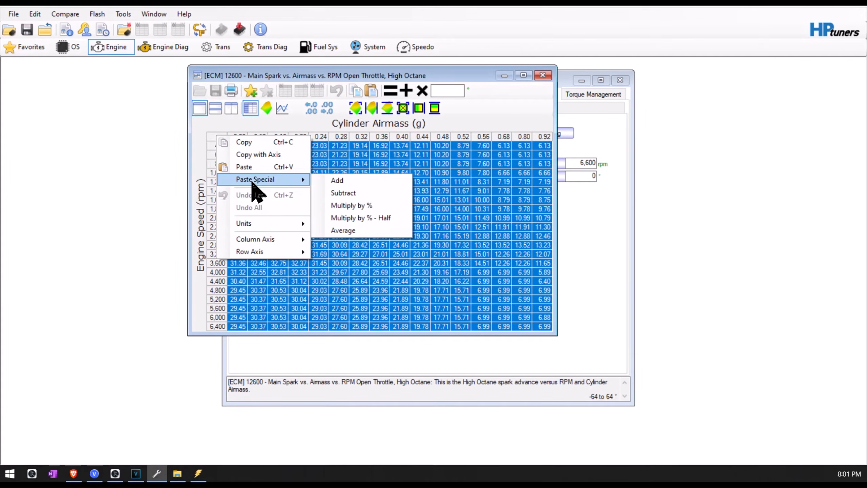
pyautogui.click(345, 193)
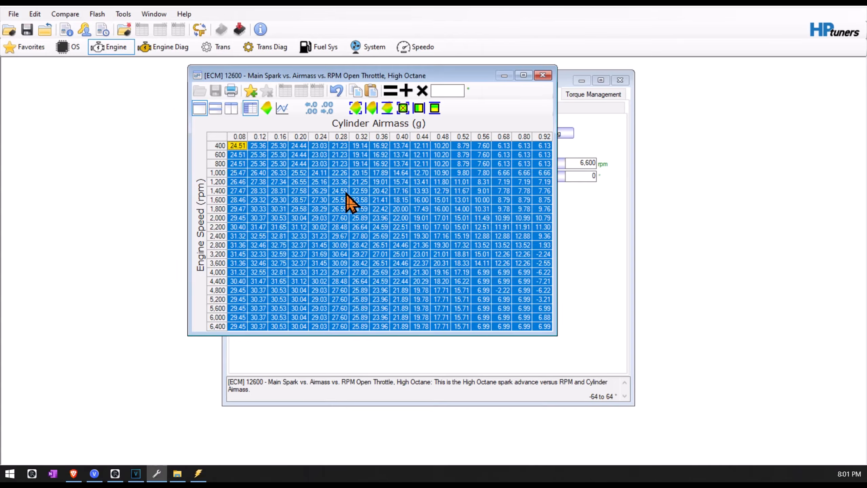
pyautogui.click(383, 208)
pyautogui.moveTo(420, 208); pyautogui.dragTo(547, 329)
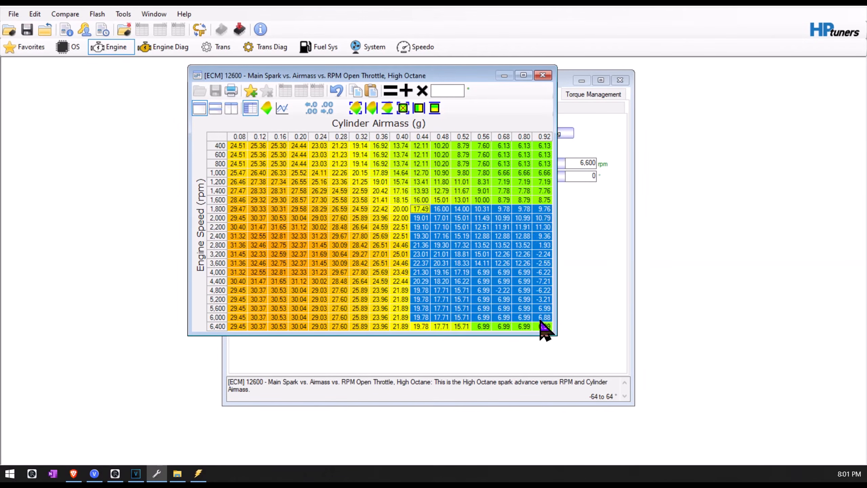
pyautogui.click(520, 309)
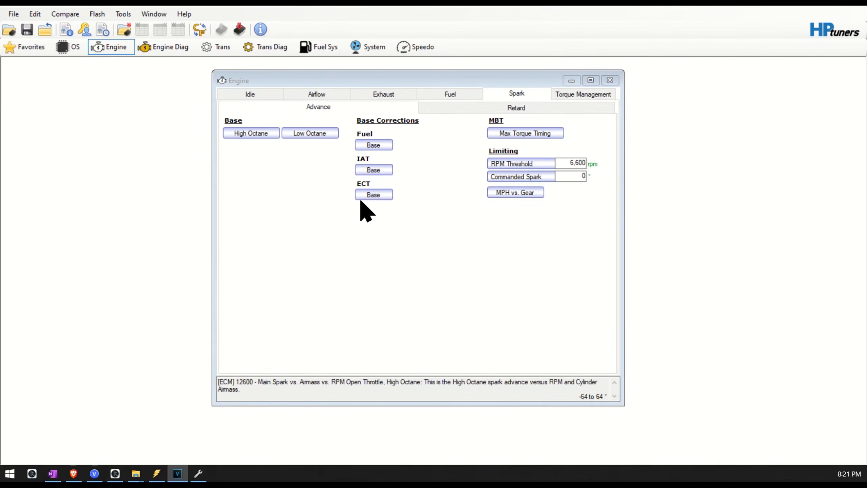
# Step: Copy the entire High Octane Main Spark table and paste it over all values of the Low Octane Main Spark table
pyautogui.click(256, 134)
pyautogui.click(286, 159)
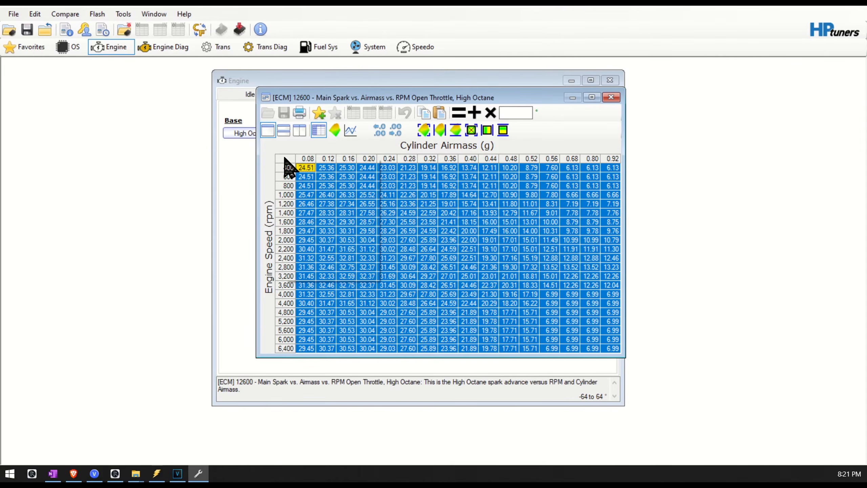
pyautogui.rightClick(286, 158)
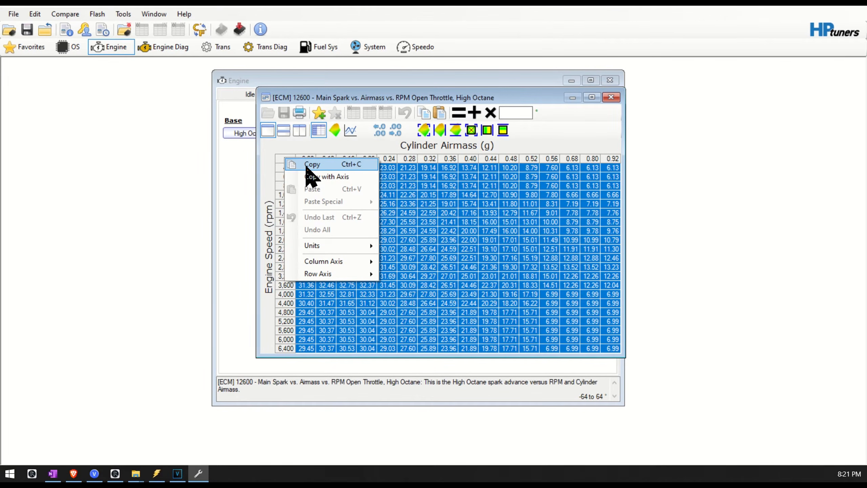
pyautogui.click(307, 166)
pyautogui.click(610, 98)
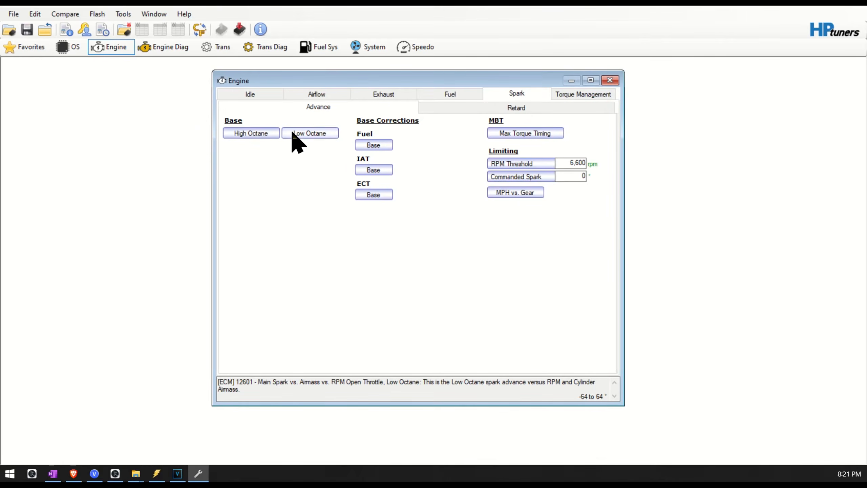
pyautogui.click(292, 133)
pyautogui.click(274, 206)
pyautogui.rightClick(275, 207)
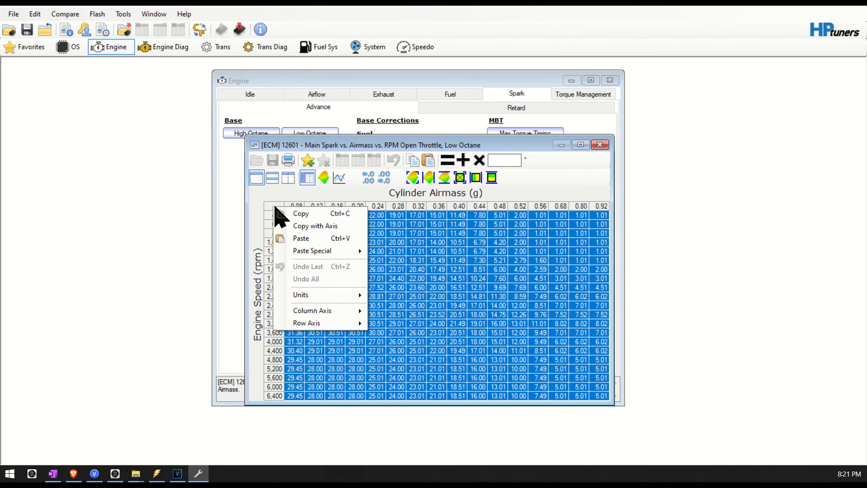
pyautogui.click(302, 238)
pyautogui.moveTo(376, 145); pyautogui.dragTo(357, 105)
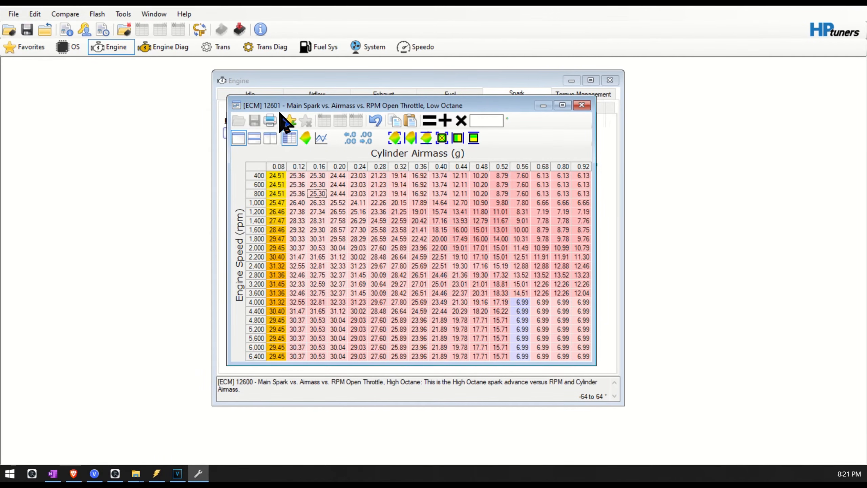
pyautogui.click(13, 14)
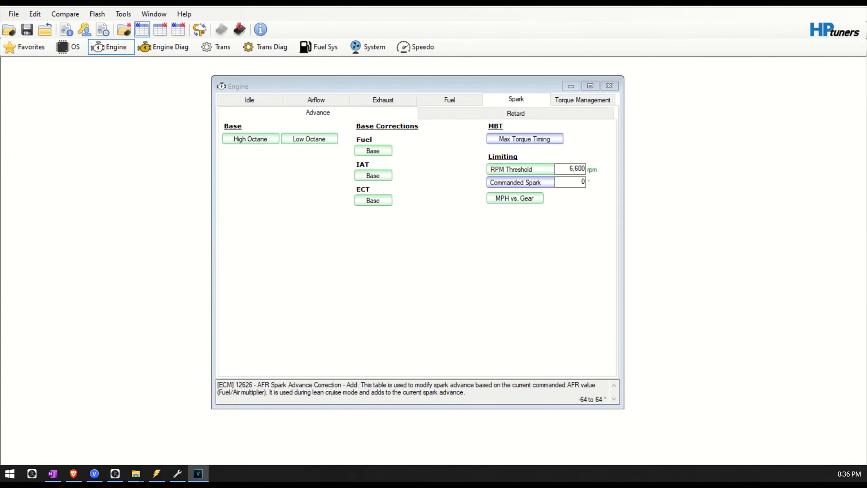
# Step: Check the AFR Spark Advance Correction table in the main file against the compare file, then close it
pyautogui.click(530, 99)
pyautogui.click(362, 115)
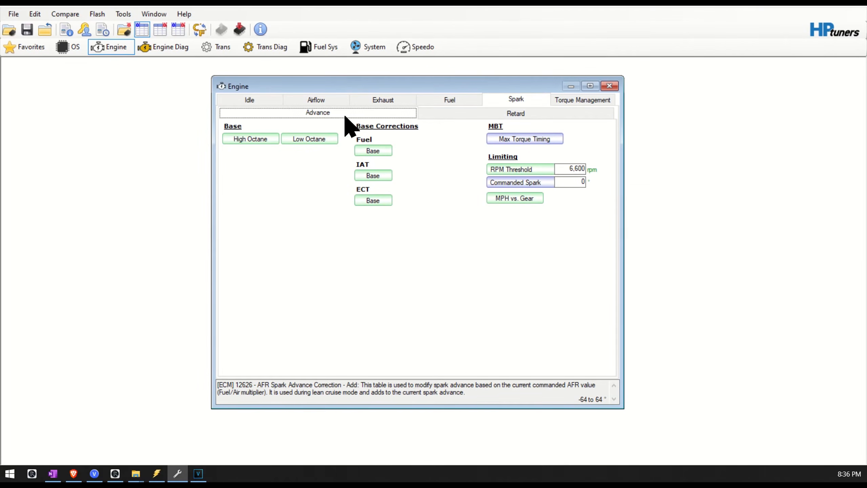
pyautogui.click(372, 152)
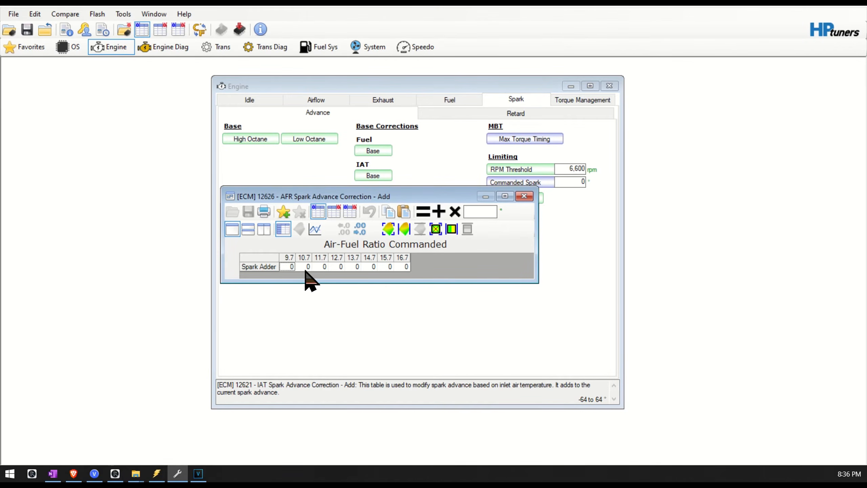
pyautogui.click(322, 213)
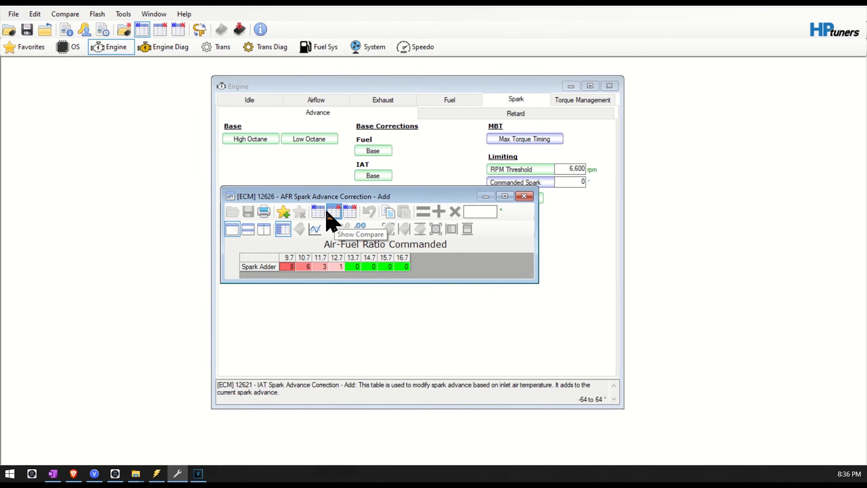
pyautogui.click(318, 213)
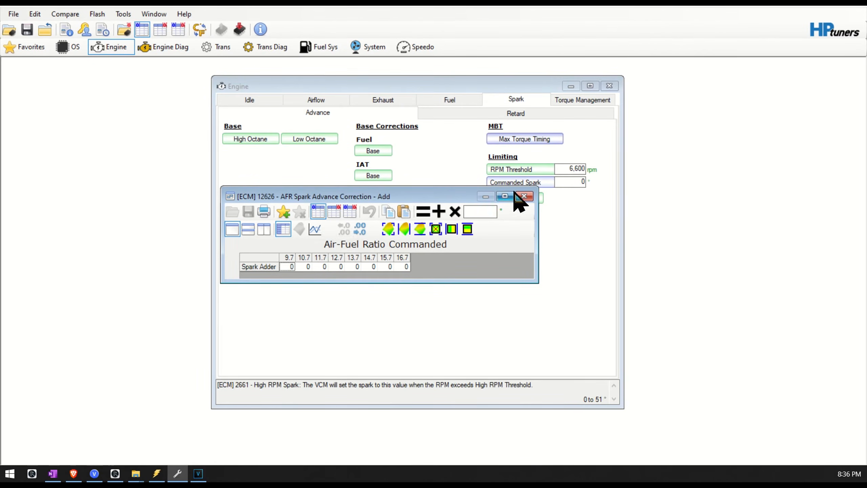
pyautogui.click(524, 196)
# Step: Check the IAT Spark Advance Correction table in the main file against the compare file, then close it
pyautogui.click(373, 175)
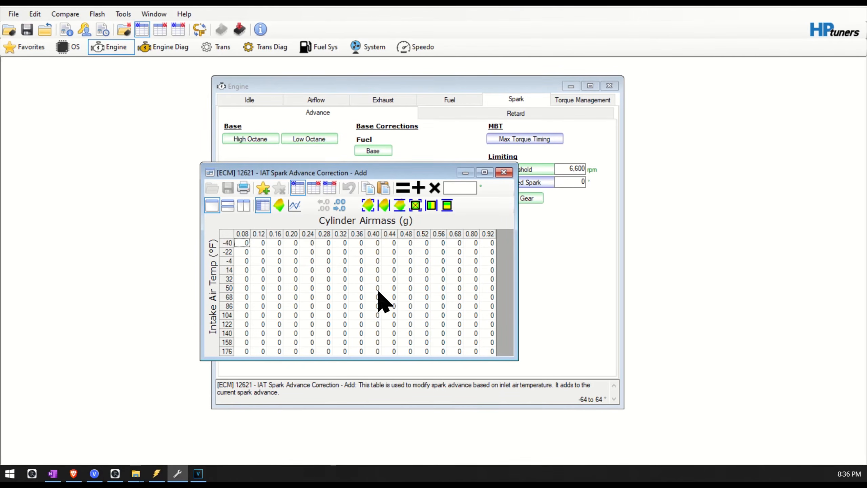
pyautogui.click(313, 188)
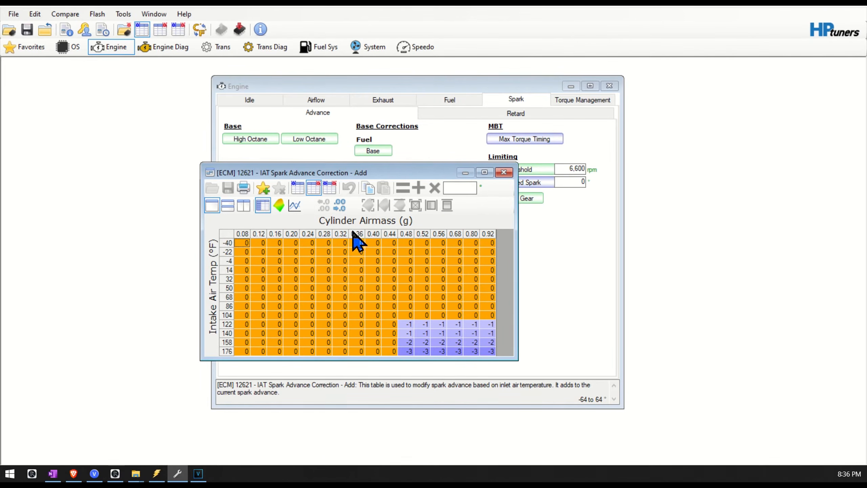
pyautogui.click(299, 188)
pyautogui.click(504, 172)
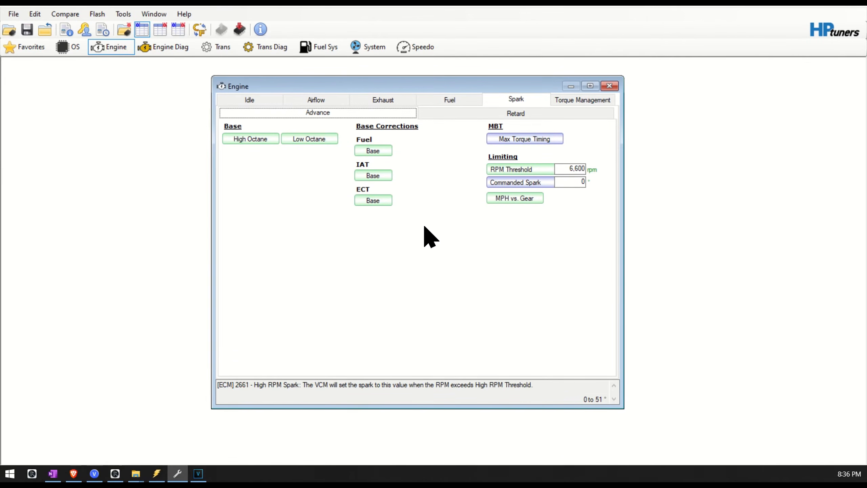
# Step: Examine the ECT Spark Advance Correction table's main values, compare values and the differences between them
pyautogui.click(379, 203)
pyautogui.click(339, 201)
pyautogui.click(352, 201)
pyautogui.click(334, 201)
pyautogui.click(323, 202)
pyautogui.click(355, 199)
pyautogui.click(327, 203)
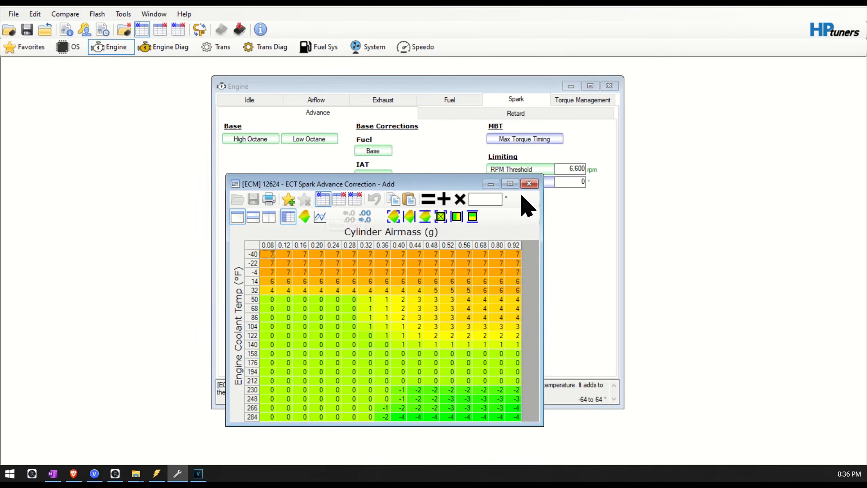
pyautogui.click(355, 200)
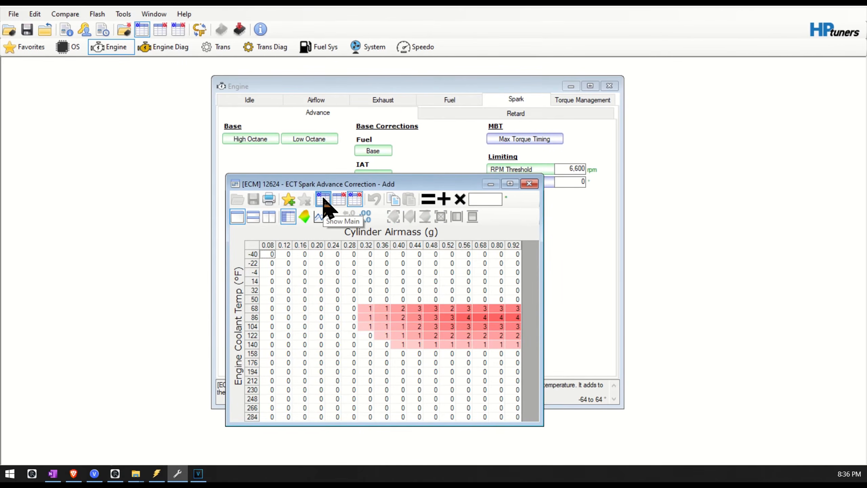
pyautogui.click(338, 200)
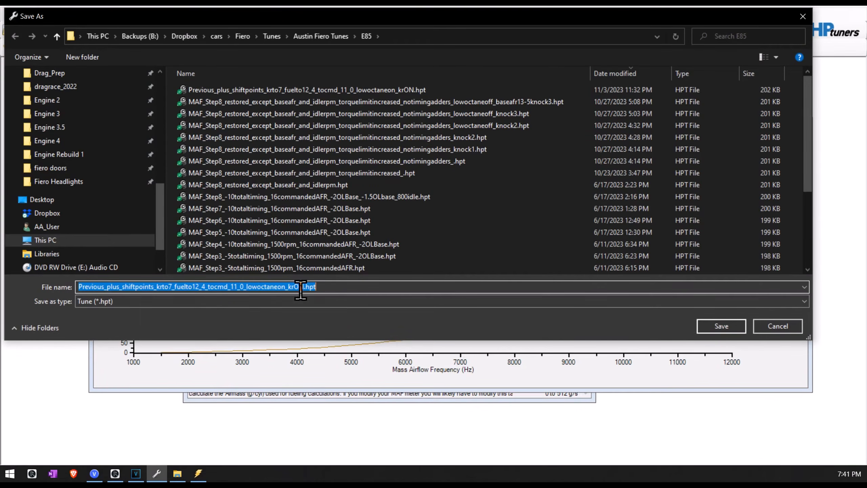
# Step: Enter 1234_M as the start of the saved tune's file name and start writing the tune to the vehicle
pyautogui.write('1234_M')
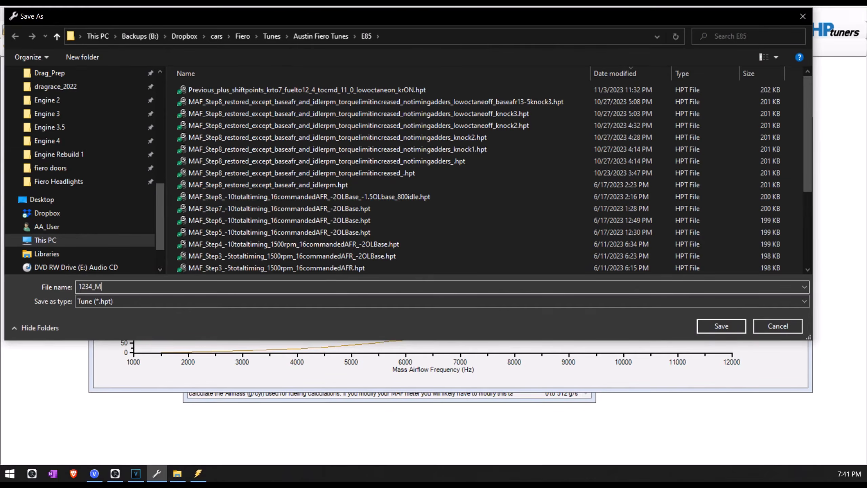
pyautogui.click(239, 30)
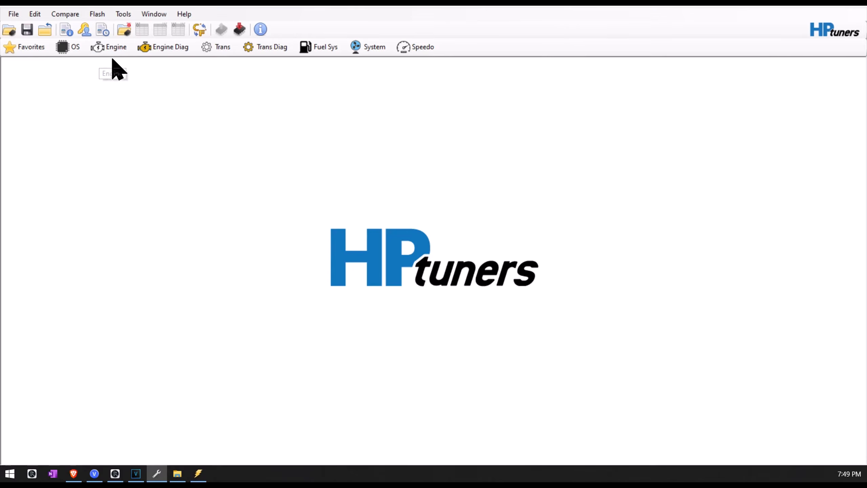
# Step: Open the High Octane open-throttle main spark table and copy the whole table together with its axes
pyautogui.click(109, 50)
pyautogui.click(527, 95)
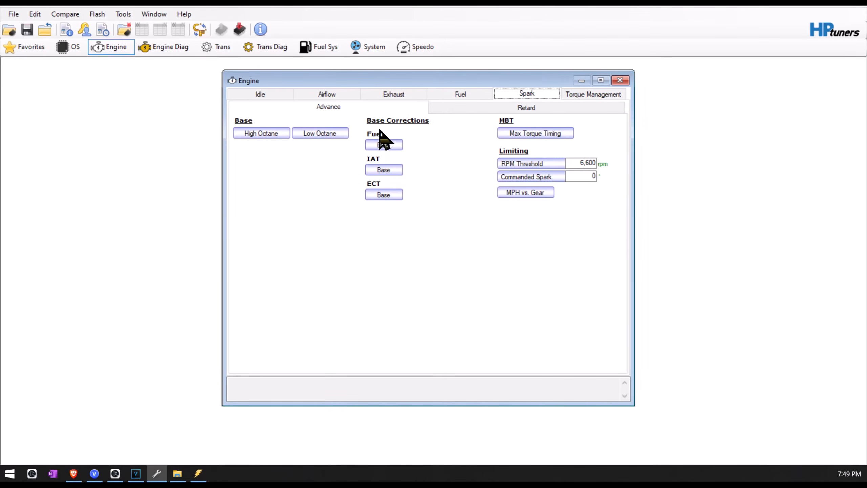
pyautogui.click(263, 133)
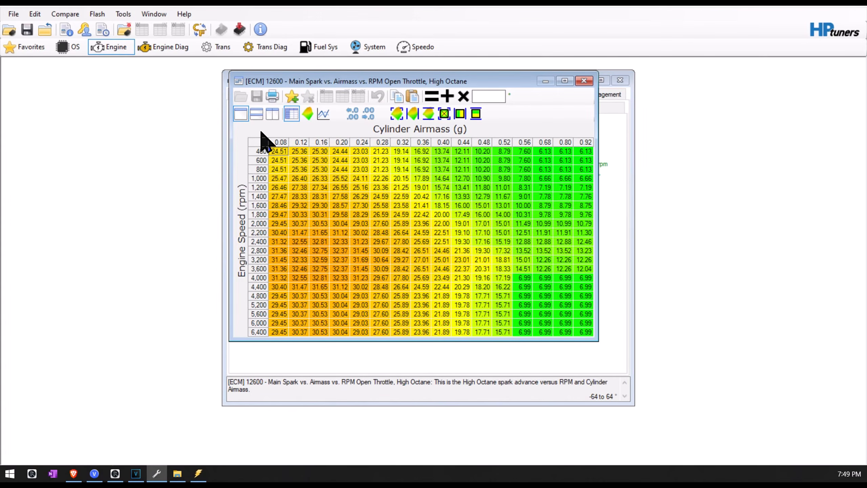
pyautogui.click(257, 143)
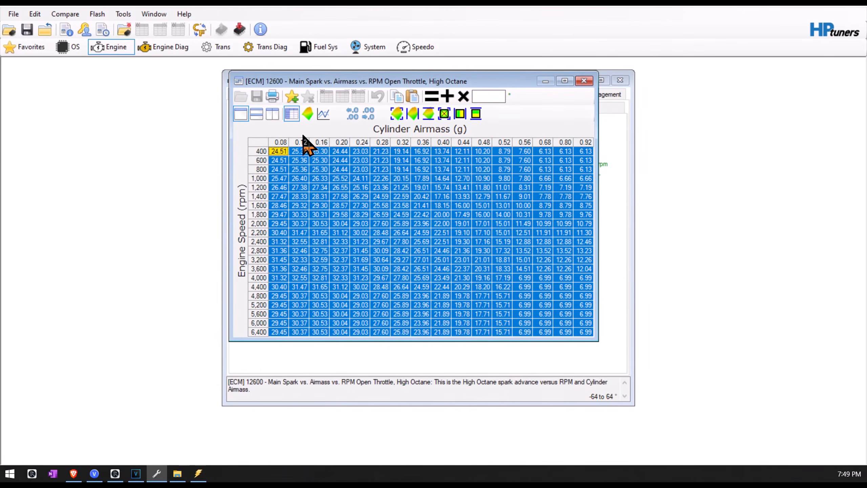
pyautogui.click(283, 154)
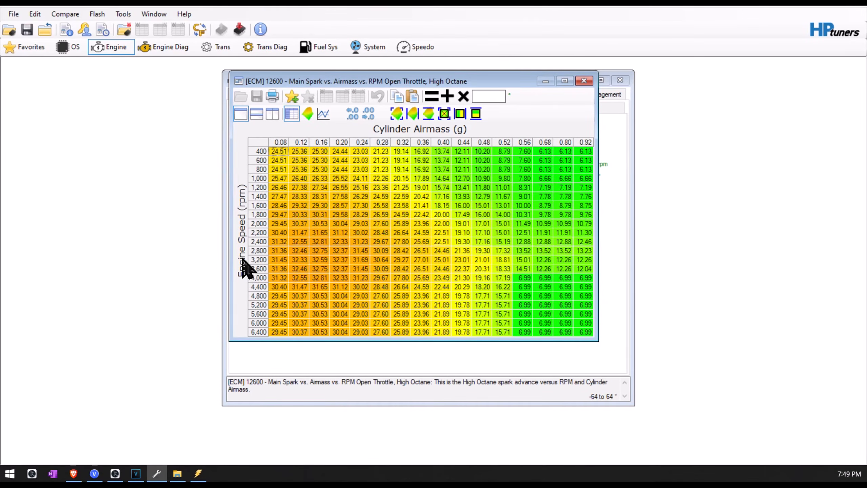
pyautogui.click(258, 141)
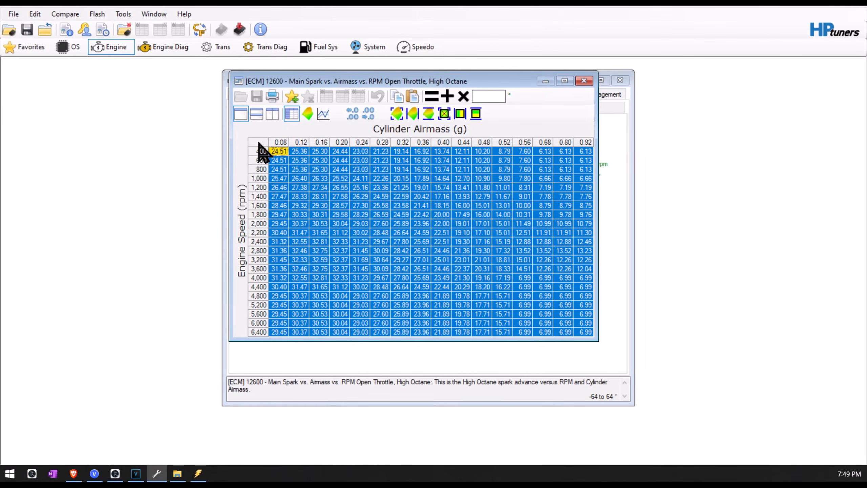
pyautogui.rightClick(258, 143)
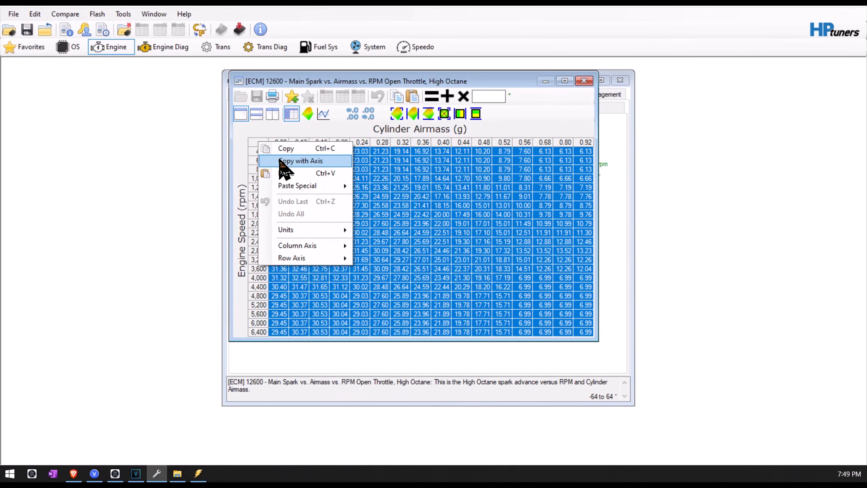
pyautogui.click(300, 160)
# Step: Switch to VCM Scanner and add a new graph in the graph layout editor using the generic Spark Retard sensor
pyautogui.click(199, 473)
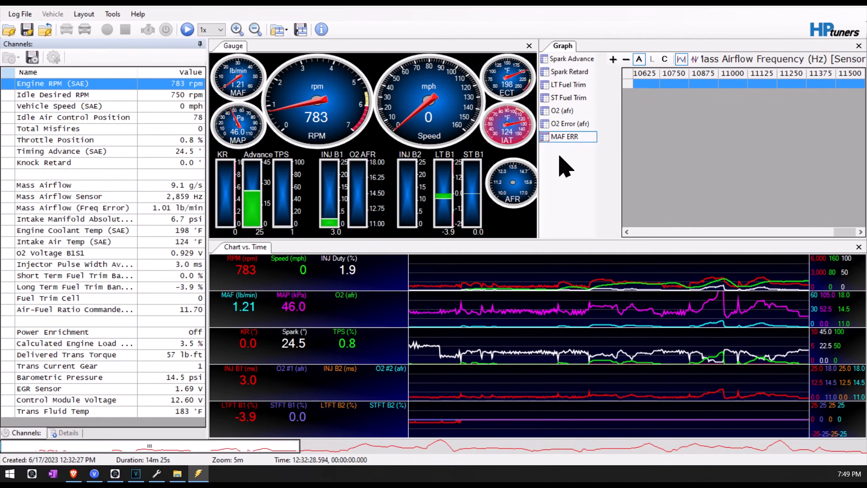
pyautogui.rightClick(563, 167)
pyautogui.click(601, 191)
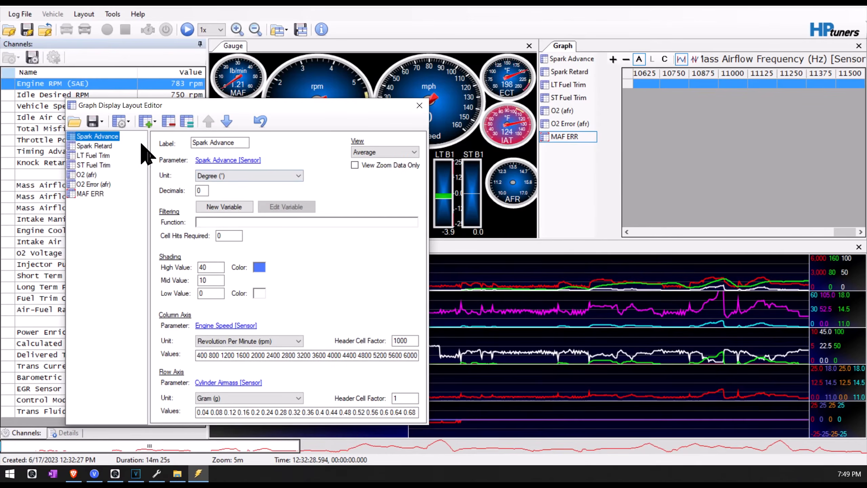
pyautogui.moveTo(185, 109); pyautogui.dragTo(304, 85)
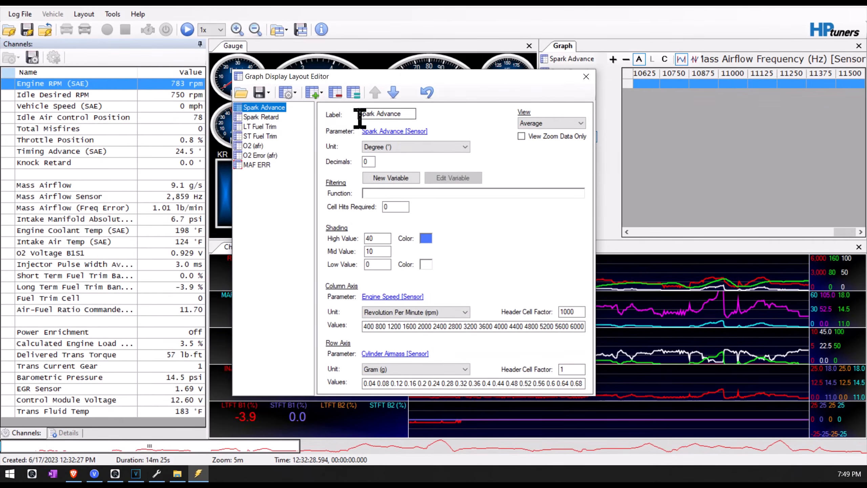
pyautogui.click(312, 92)
pyautogui.press('BackSpace')
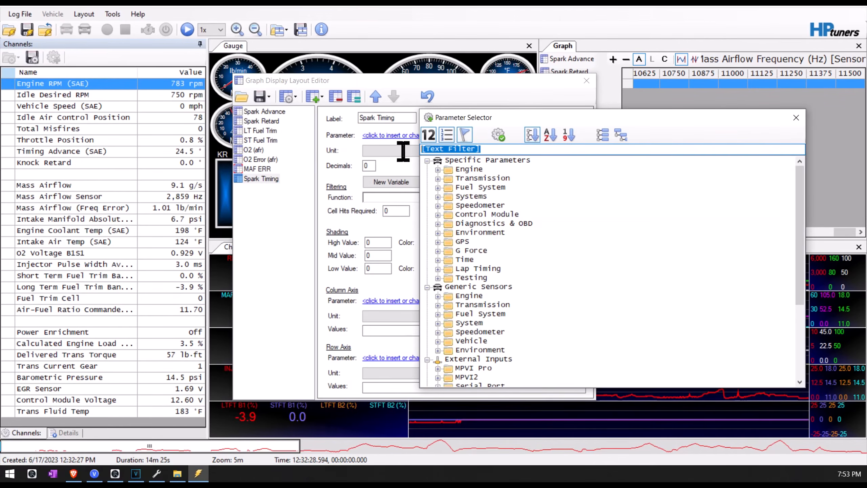
pyautogui.write('rk re')
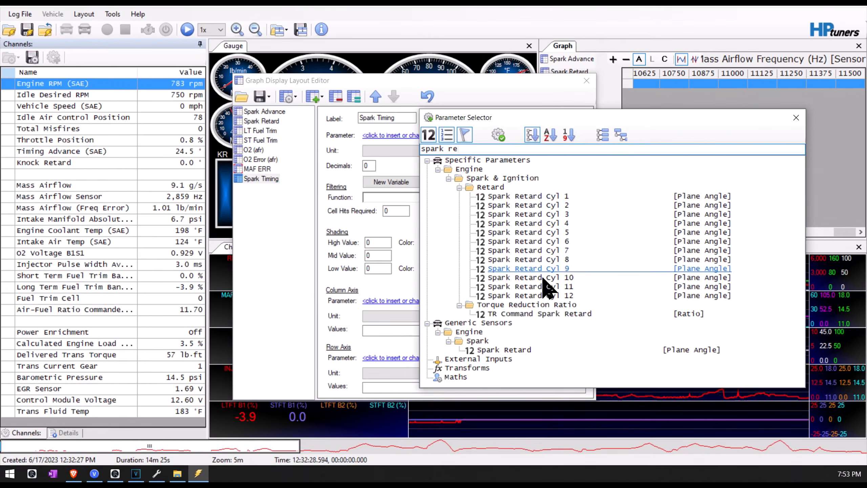
pyautogui.doubleClick(504, 350)
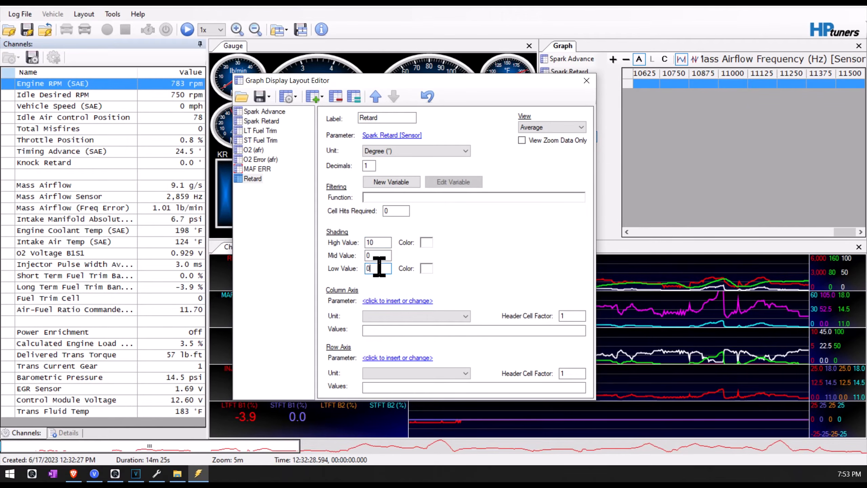
# Step: Shade the Retard graph red for the high value of 10 and yellow for the low value of 0
pyautogui.click(425, 243)
pyautogui.click(321, 137)
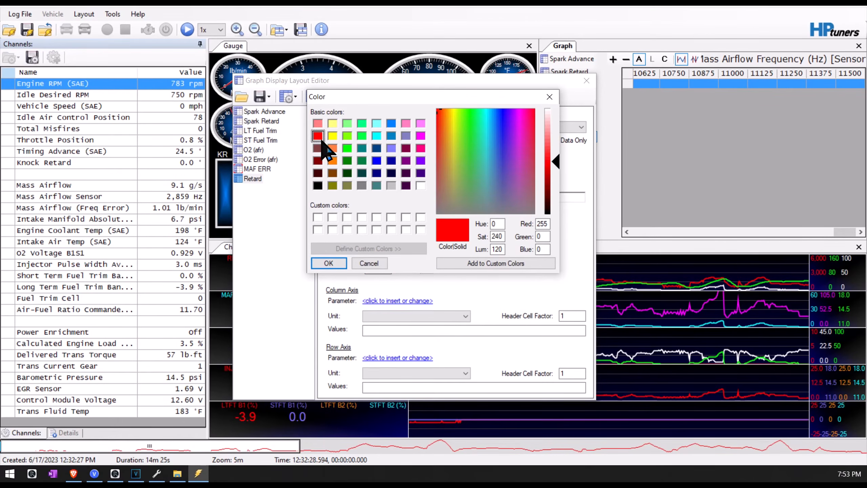
pyautogui.click(331, 265)
pyautogui.click(425, 272)
pyautogui.click(333, 136)
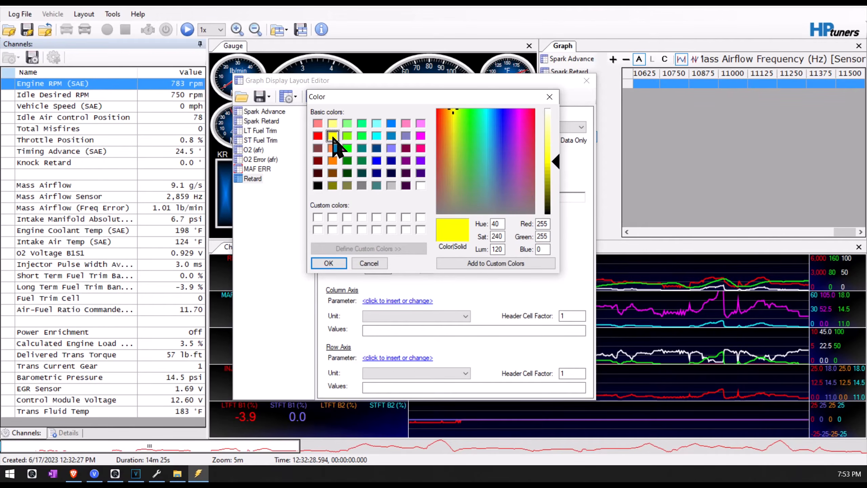
pyautogui.click(328, 263)
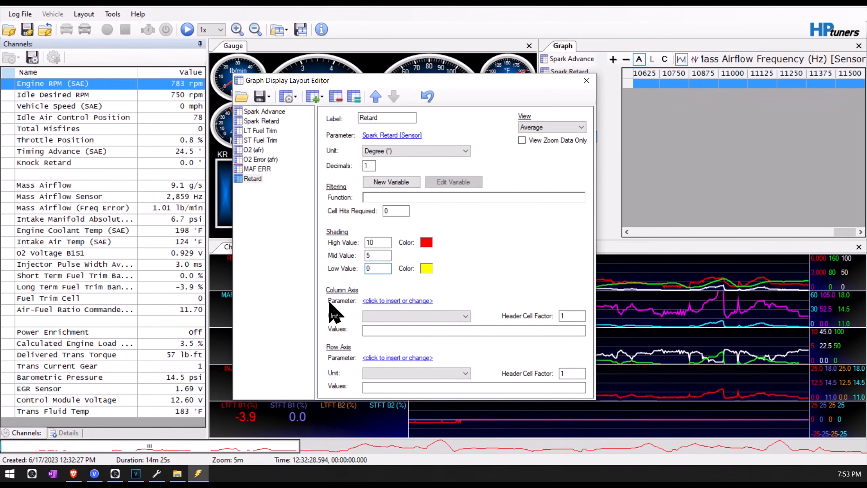
# Step: Set the Retard graph's column axis parameter to MAF Cylinder Airmass (6 cyl)
pyautogui.click(385, 300)
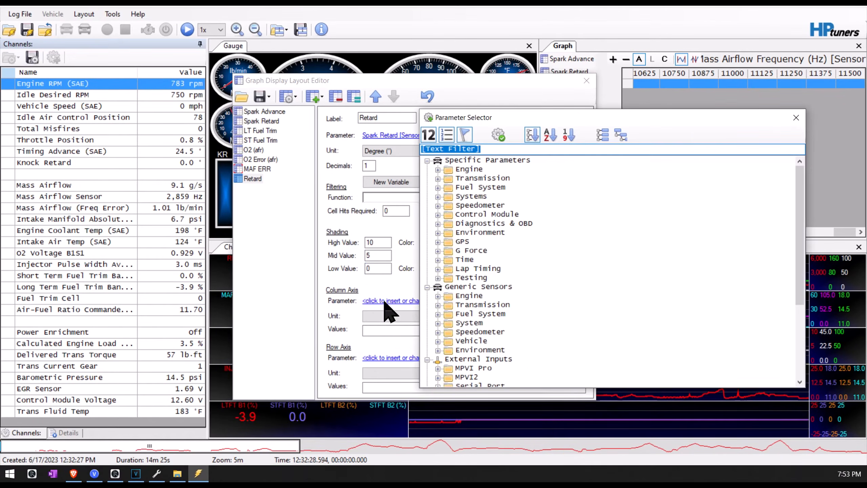
pyautogui.click(474, 149)
pyautogui.write('MAF CylinDer Airmass')
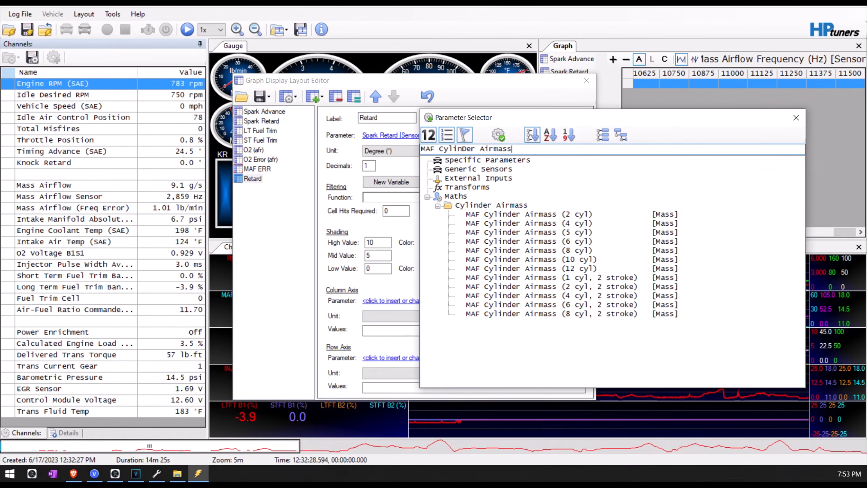
pyautogui.doubleClick(494, 242)
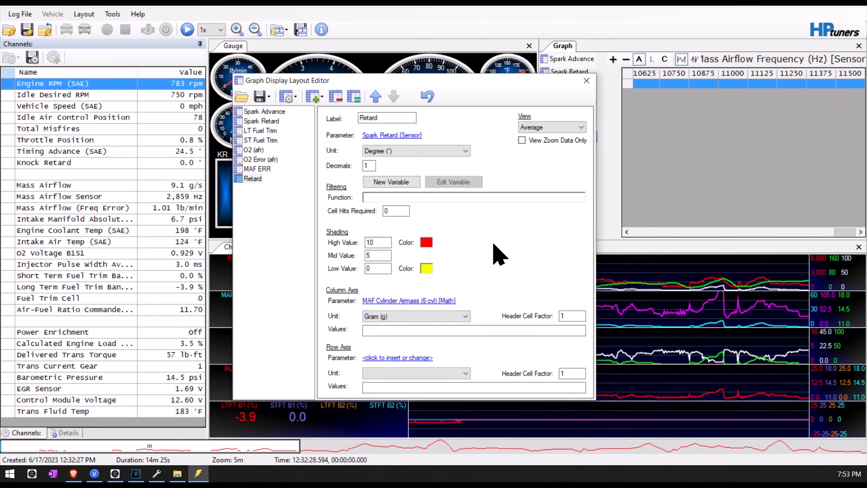
# Step: Copy the column axis labels from the High Octane spark table in VCM Editor into the Retard graph's column axis values
pyautogui.click(157, 473)
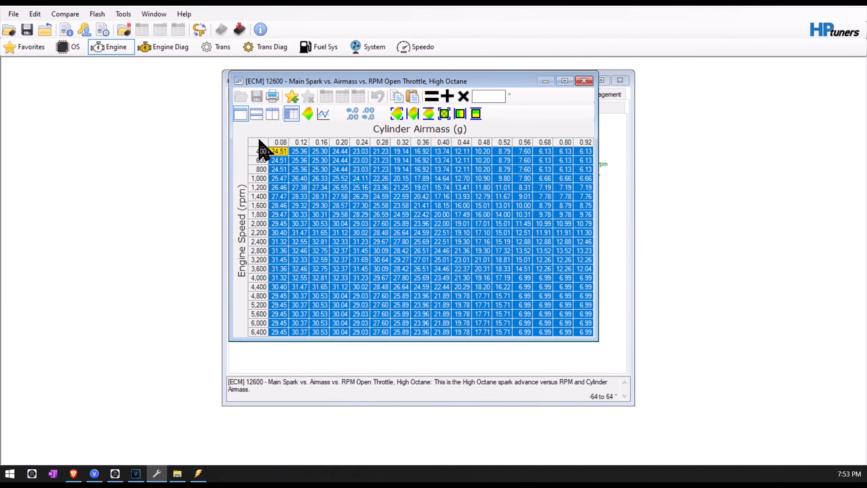
pyautogui.rightClick(259, 141)
pyautogui.moveTo(330, 245)
pyautogui.click(379, 245)
pyautogui.moveTo(479, 81); pyautogui.dragTo(431, 71)
pyautogui.click(198, 474)
pyautogui.click(407, 315)
pyautogui.click(406, 334)
pyautogui.rightClick(372, 330)
pyautogui.click(398, 223)
# Step: Set the Retard graph's row axis parameter to the generic Engine Speed sensor in rpm
pyautogui.click(389, 357)
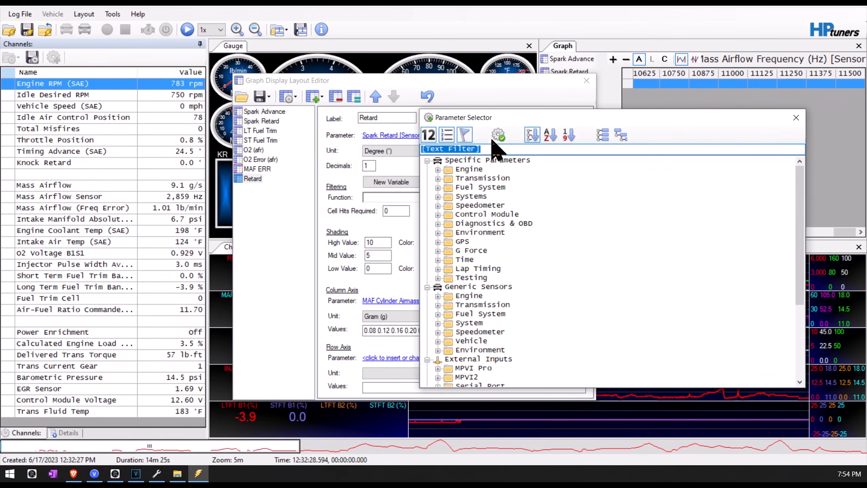
pyautogui.write('speed')
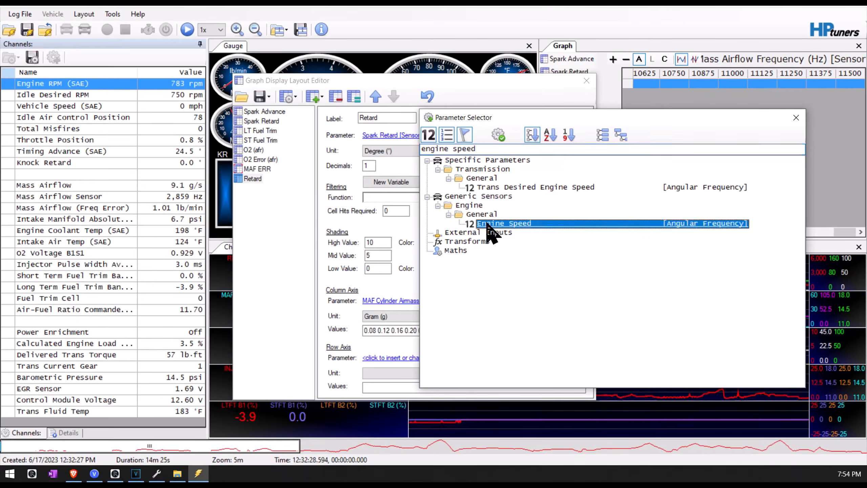
pyautogui.doubleClick(470, 227)
pyautogui.click(401, 398)
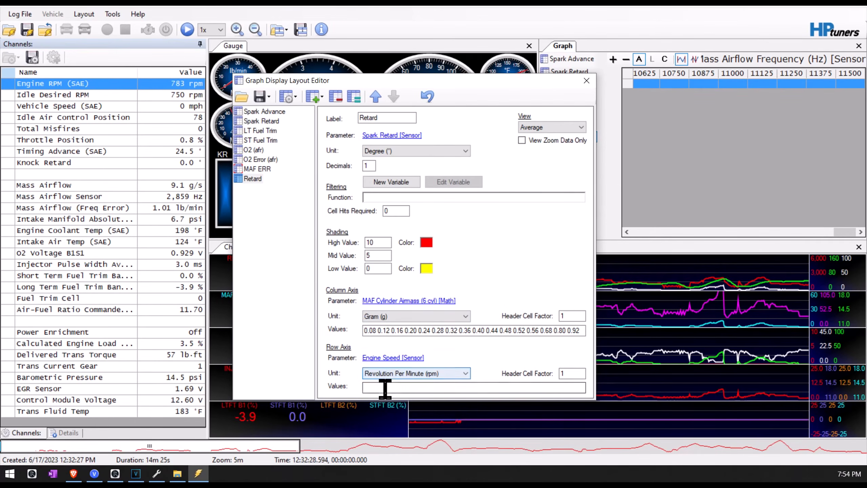
# Step: Copy the row axis labels from the High Octane spark table in VCM Editor into the Retard graph's row axis values
pyautogui.click(158, 474)
pyautogui.rightClick(208, 132)
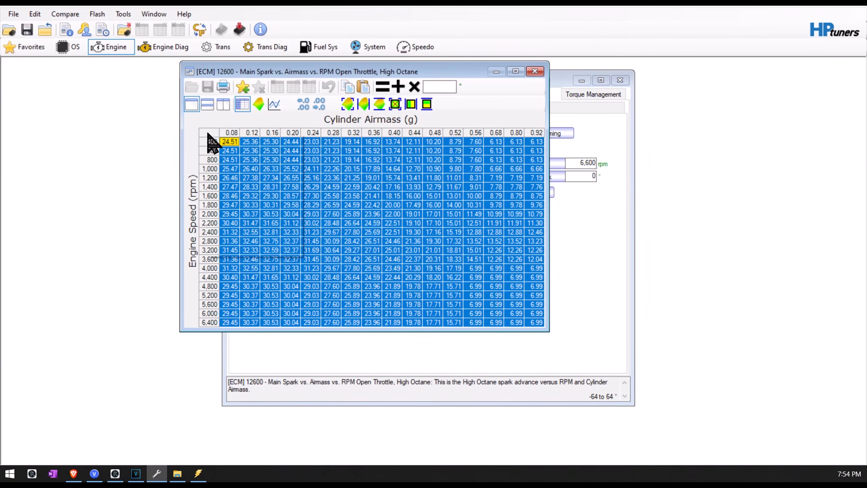
pyautogui.moveTo(237, 250)
pyautogui.click(334, 251)
pyautogui.click(201, 476)
pyautogui.rightClick(370, 387)
pyautogui.click(415, 279)
pyautogui.moveTo(510, 387); pyautogui.dragTo(318, 384)
pyautogui.click(382, 330)
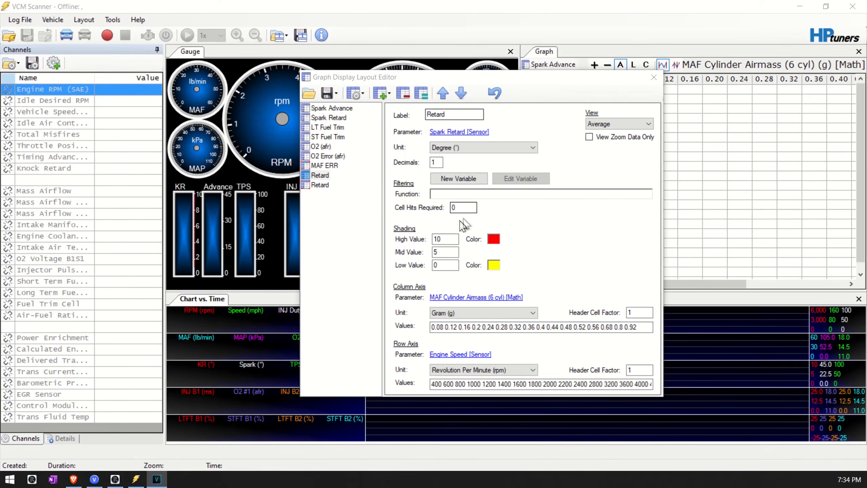
# Step: Set the Retard graph's required cell hits to 5 and its view to Average
pyautogui.click(464, 207)
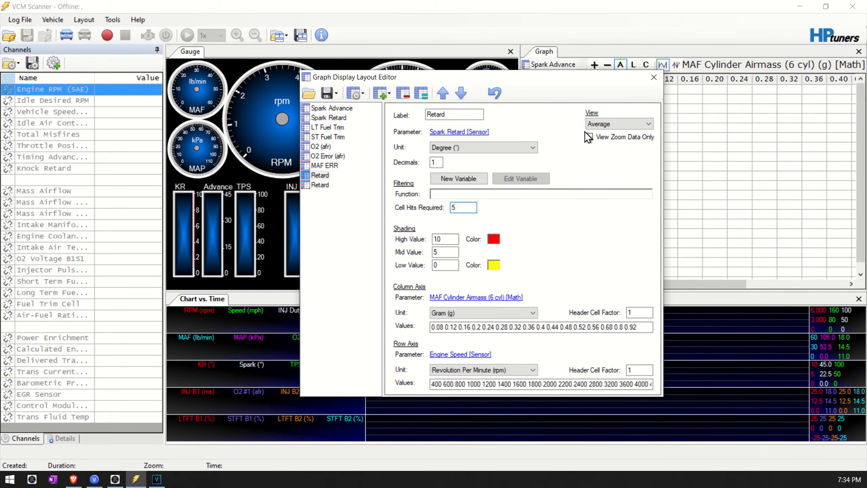
pyautogui.click(594, 122)
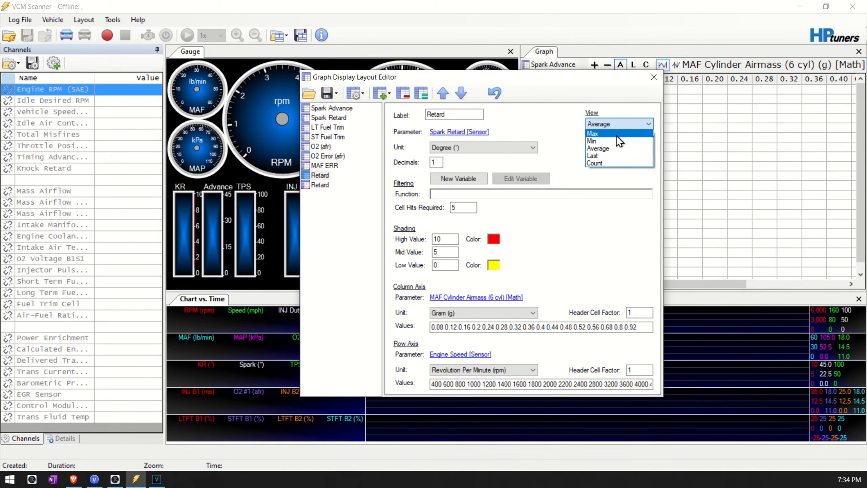
pyautogui.click(615, 148)
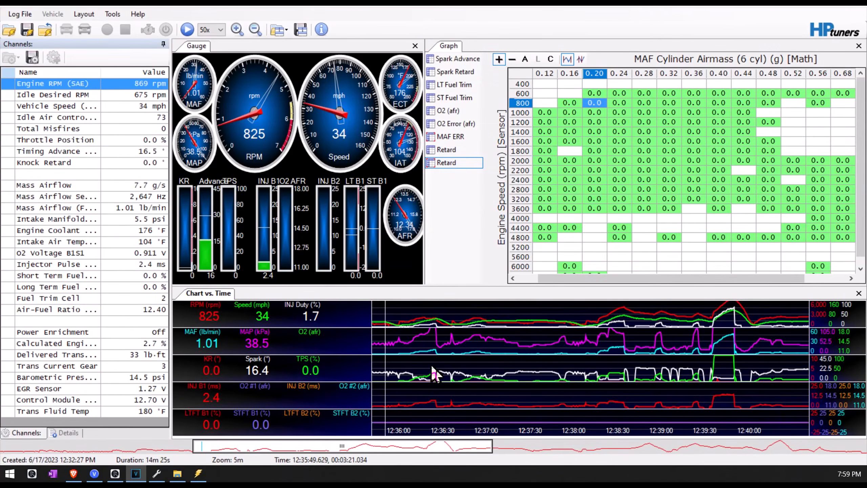
# Step: Play back the log at 50x to fill the Retard graph and look through its airmass and rpm cells
pyautogui.click(187, 30)
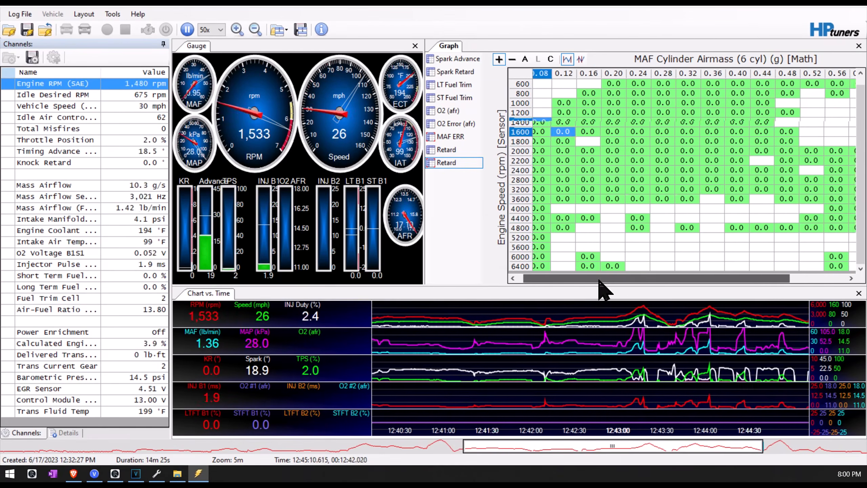
pyautogui.scroll(-3, 615, 355)
pyautogui.moveTo(576, 348); pyautogui.dragTo(570, 346)
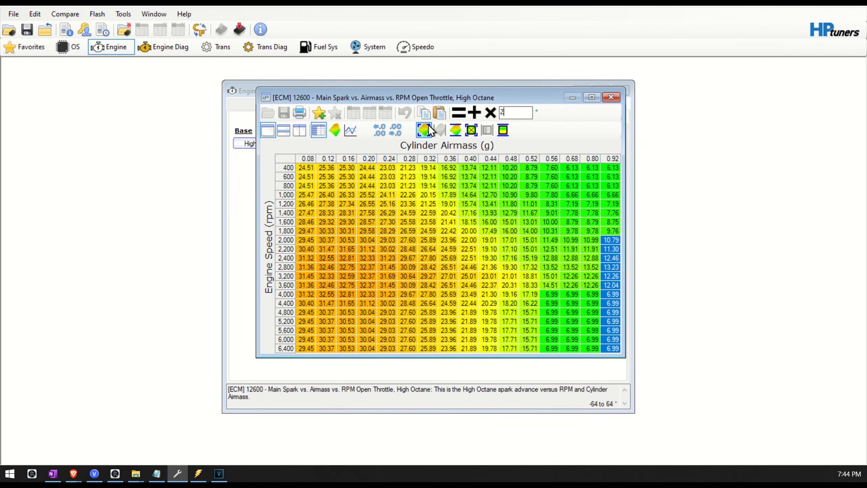
# Step: Add 2 degrees to the High Octane spark table's 0.92 g column from 2,000 to 6,400 rpm
pyautogui.click(471, 111)
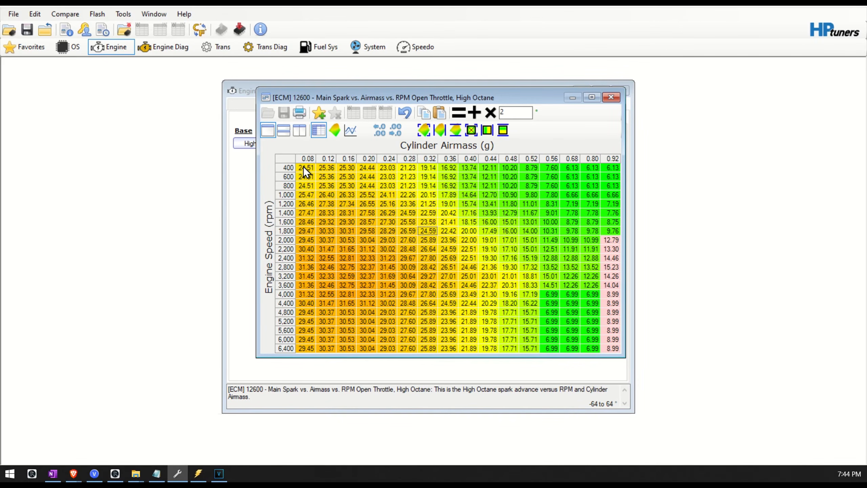
pyautogui.moveTo(603, 240); pyautogui.dragTo(603, 346)
pyautogui.click(570, 303)
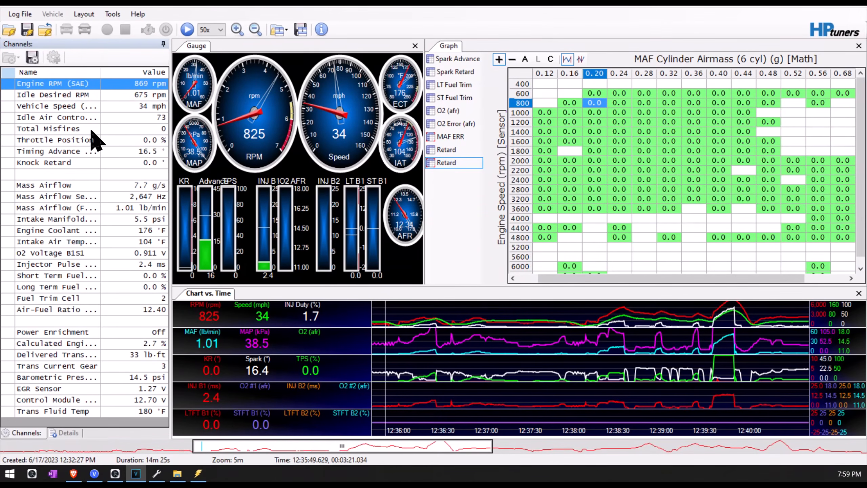
# Step: Play back the log in the scanner and write the calibration to the vehicle
pyautogui.click(187, 30)
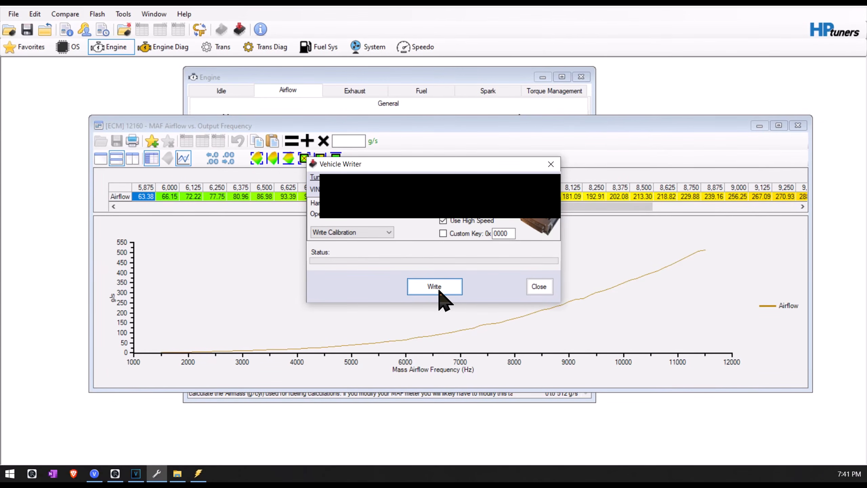
pyautogui.click(439, 289)
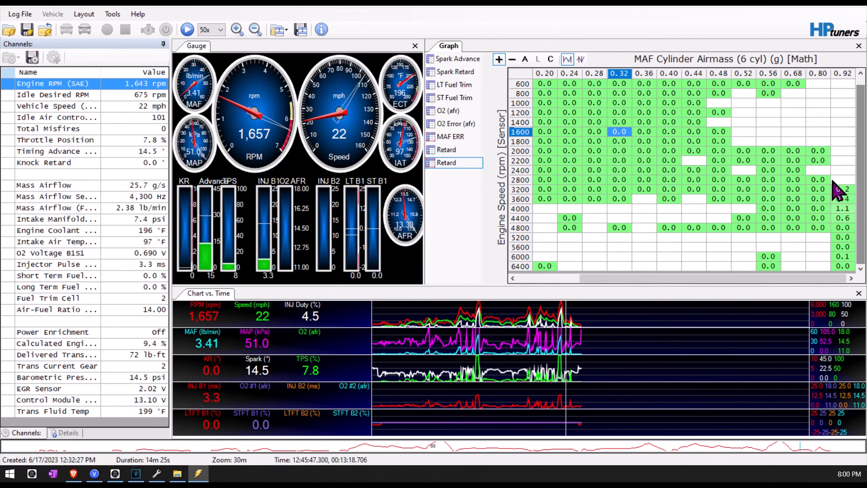
# Step: Select all cells of the Retard graph in VCM Scanner and copy the logged knock retard values
pyautogui.click(517, 76)
pyautogui.rightClick(519, 82)
pyautogui.click(543, 91)
# Step: Switch to VCM Editor and reopen the High Octane main spark table from the engine's spark advance settings
pyautogui.click(157, 473)
pyautogui.click(620, 79)
pyautogui.click(111, 48)
pyautogui.click(326, 109)
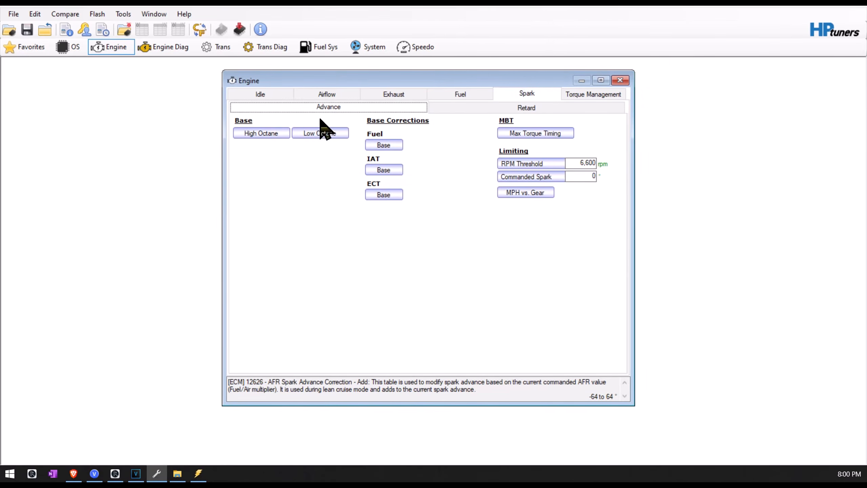
pyautogui.click(261, 133)
# Step: Subtract the copied knock retard values from the whole High Octane spark table with Paste Special
pyautogui.click(209, 133)
pyautogui.rightClick(210, 133)
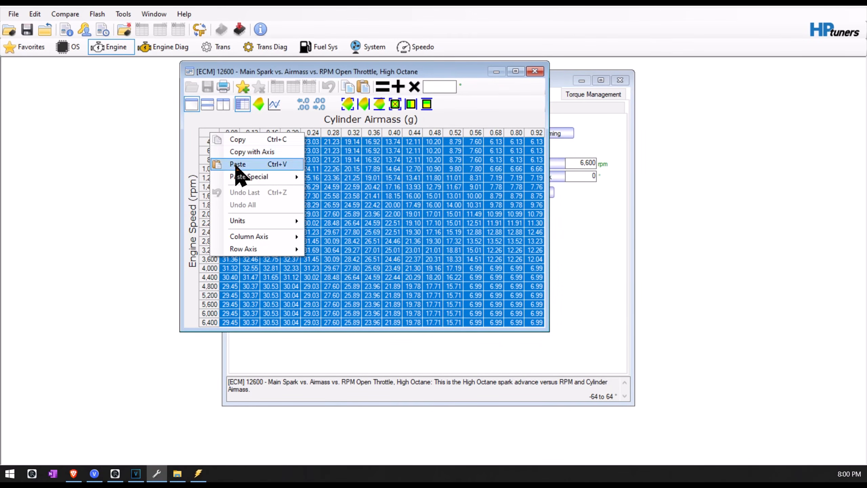
pyautogui.moveTo(241, 176)
pyautogui.click(353, 190)
pyautogui.click(439, 207)
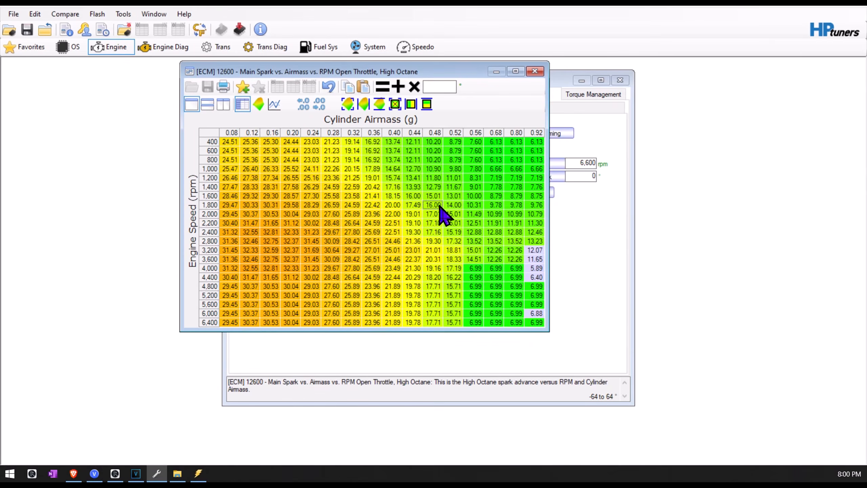